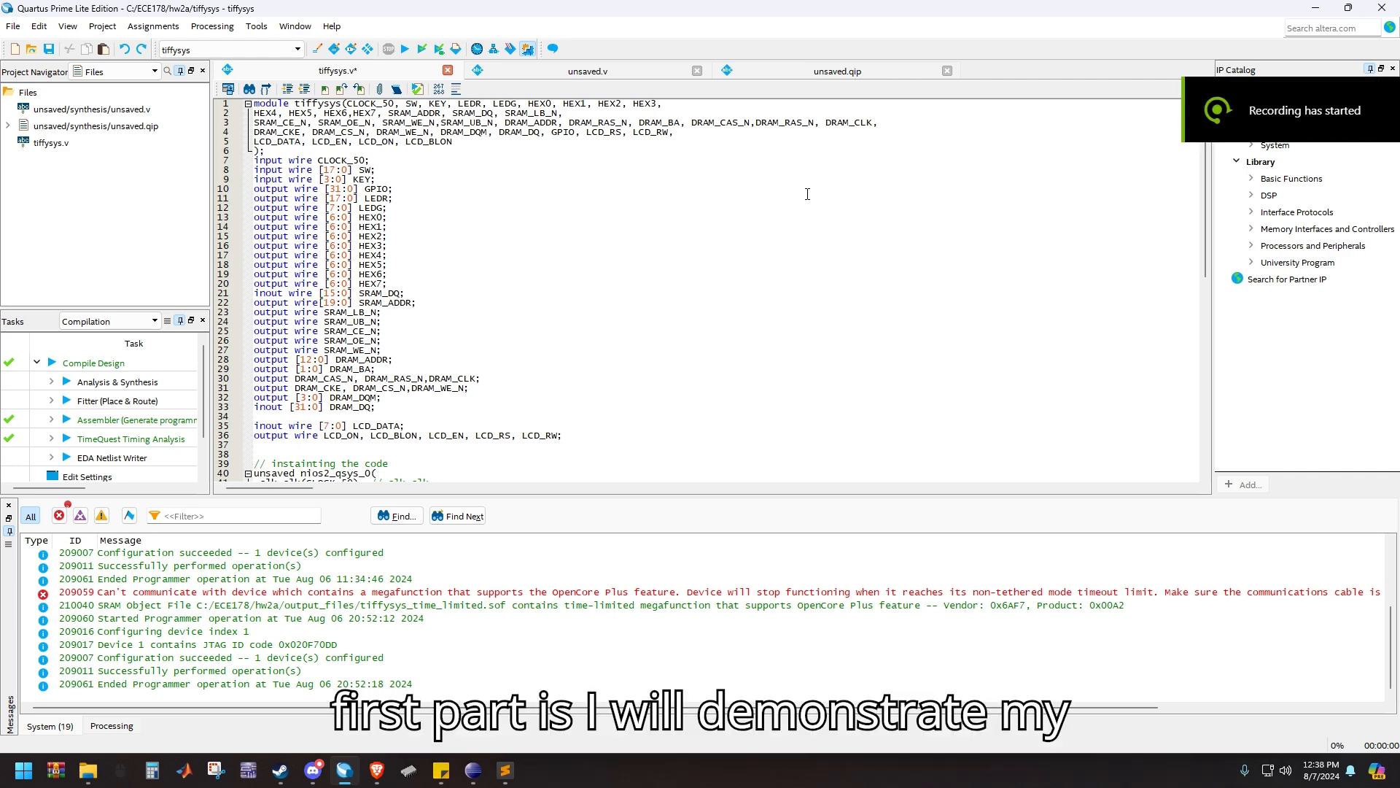
Launch Qsys, load the unsaved.qsys system from the hw2a folder and maximize its window
{"action": "left_click", "coordinate": [229, 27]}
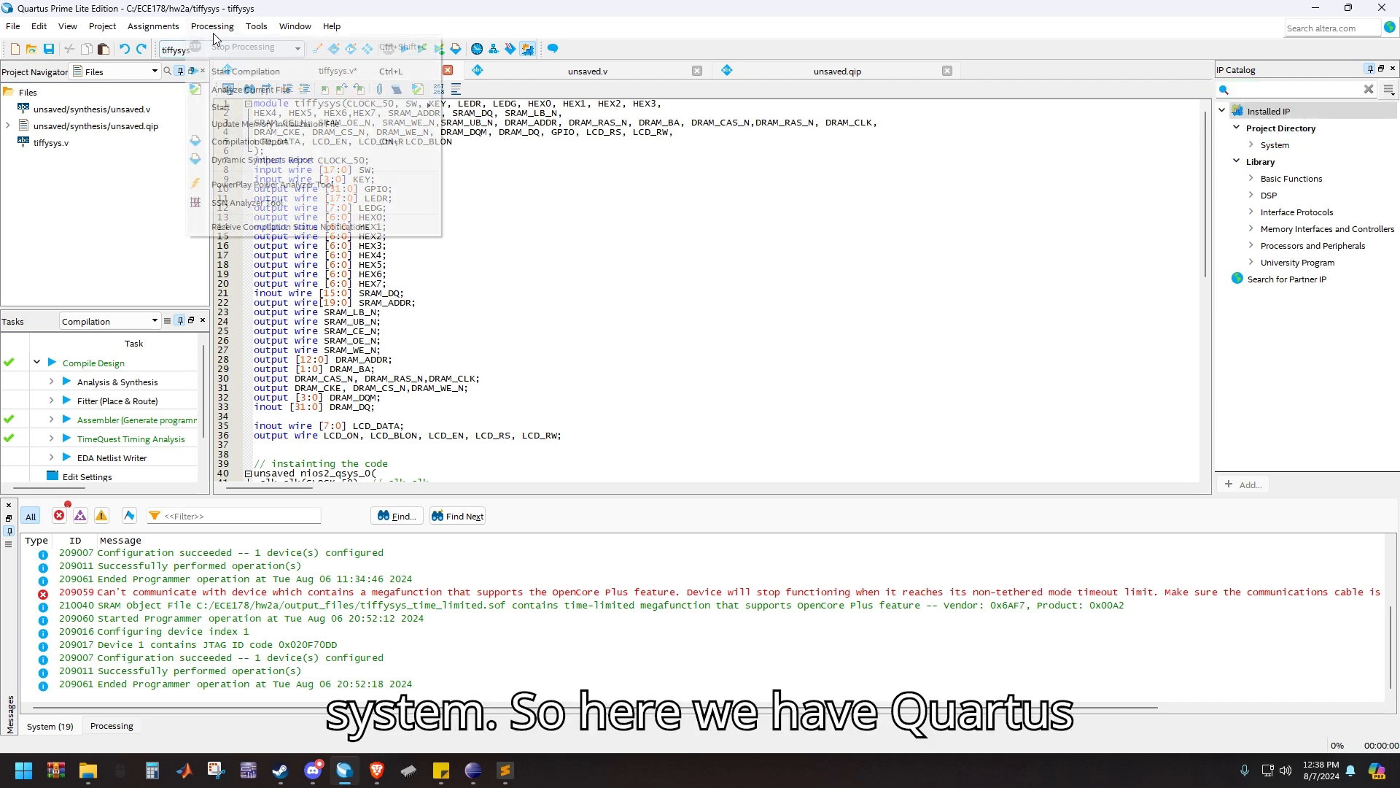
{"action": "left_click", "coordinate": [229, 28]}
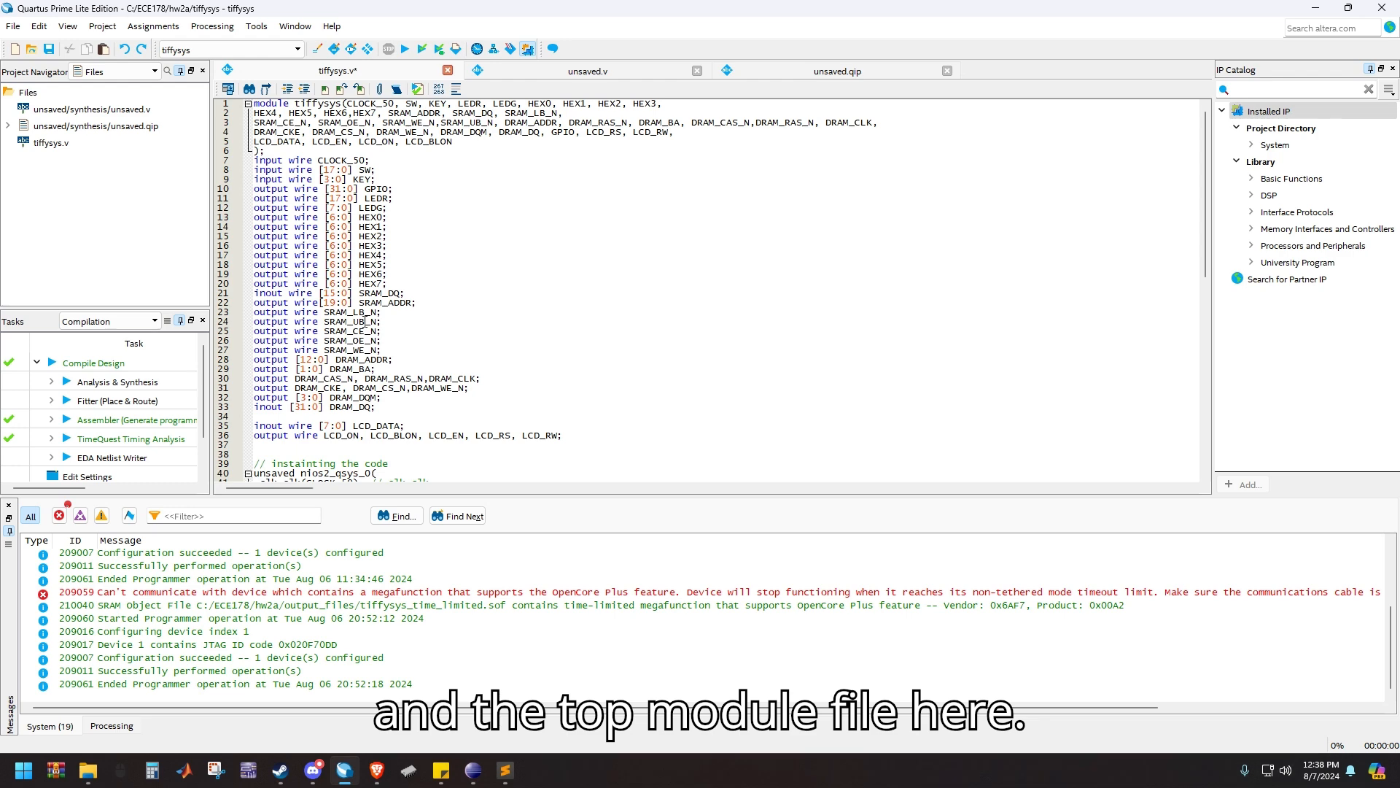
{"action": "left_click", "coordinate": [256, 26]}
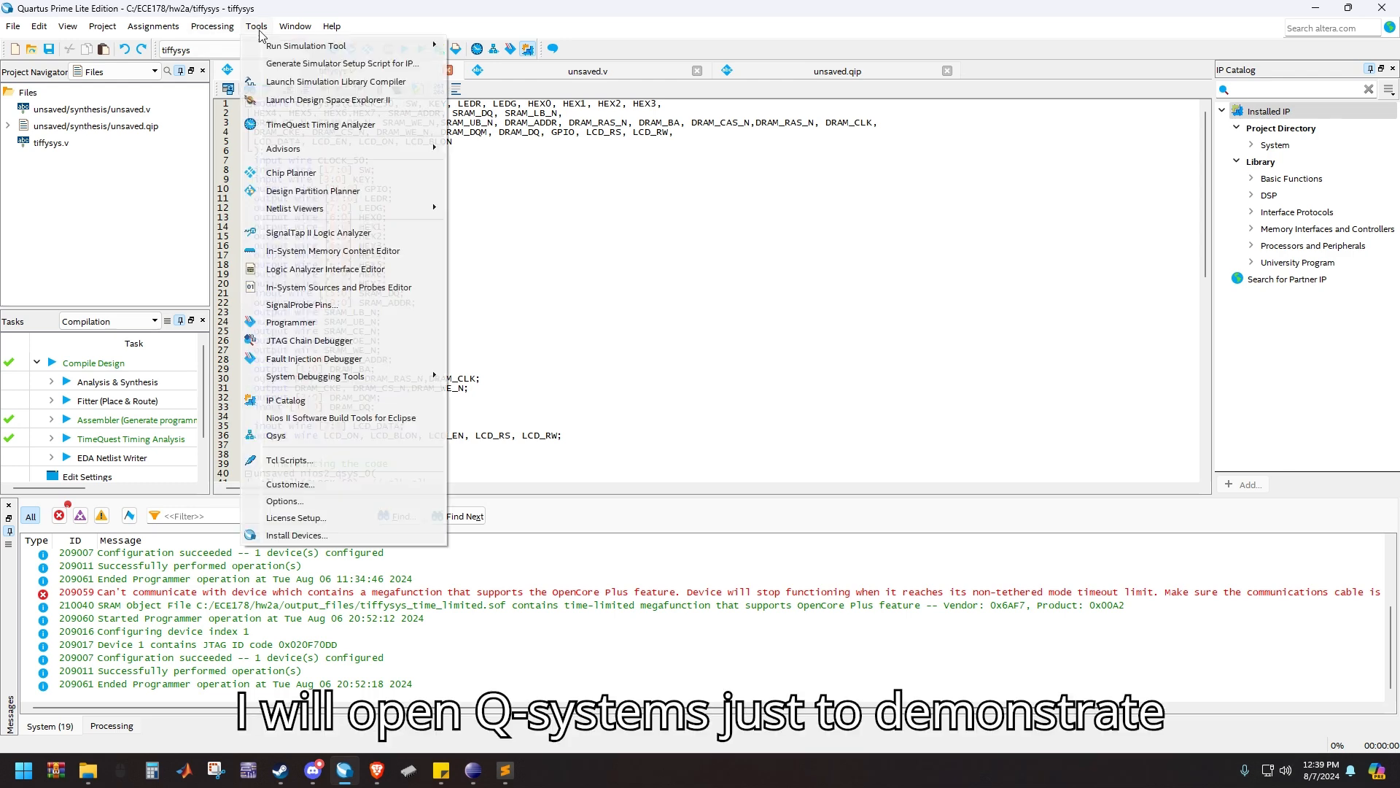
{"action": "left_click", "coordinate": [313, 436]}
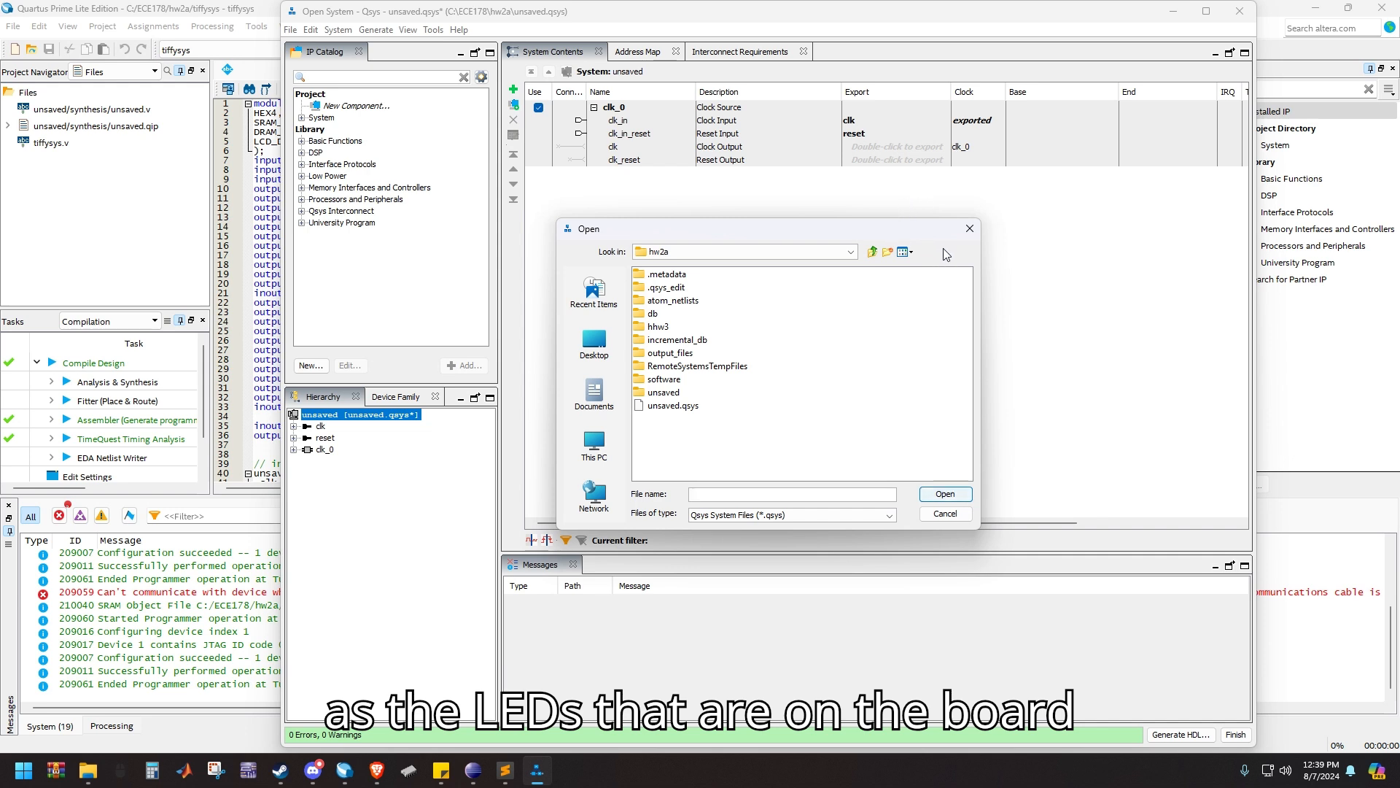
{"action": "left_click", "coordinate": [674, 406]}
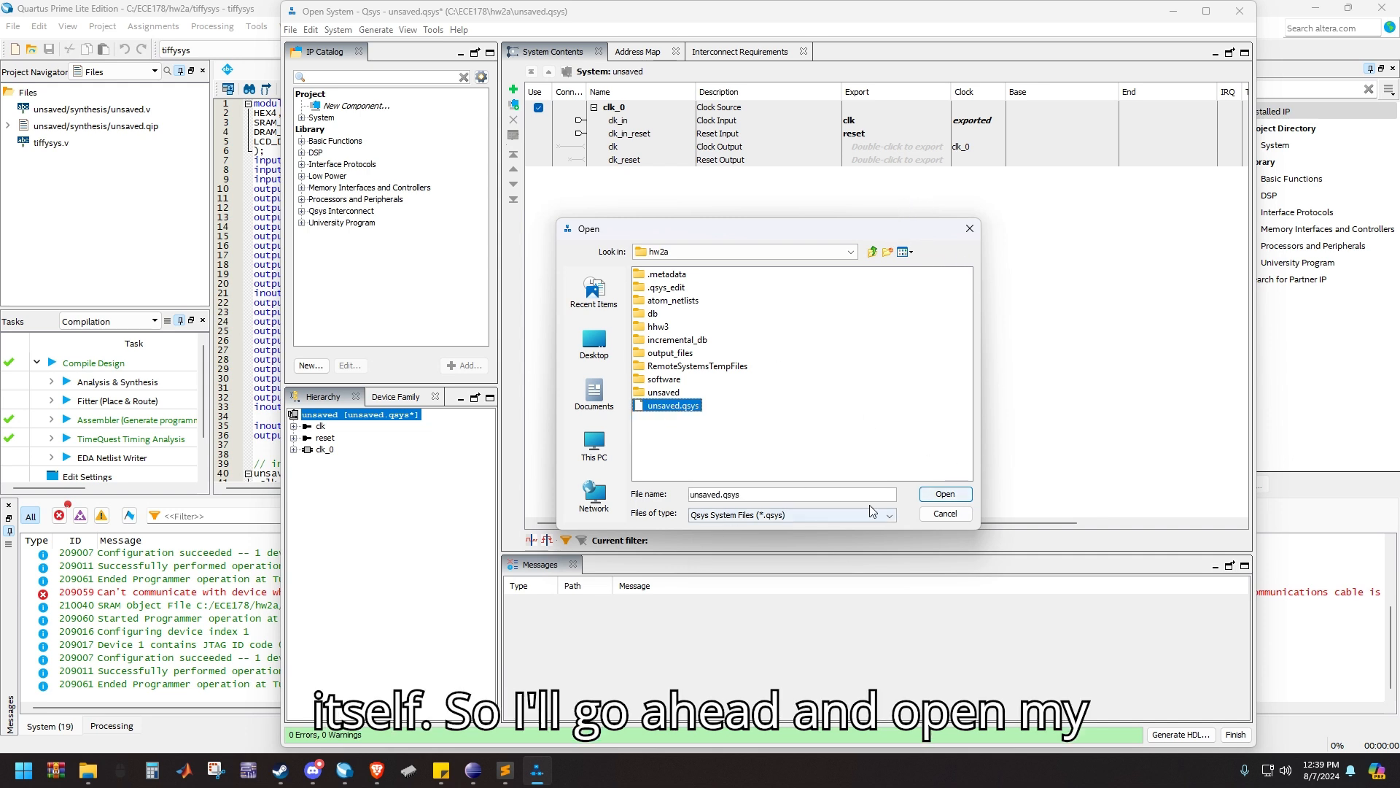
{"action": "left_click", "coordinate": [940, 493]}
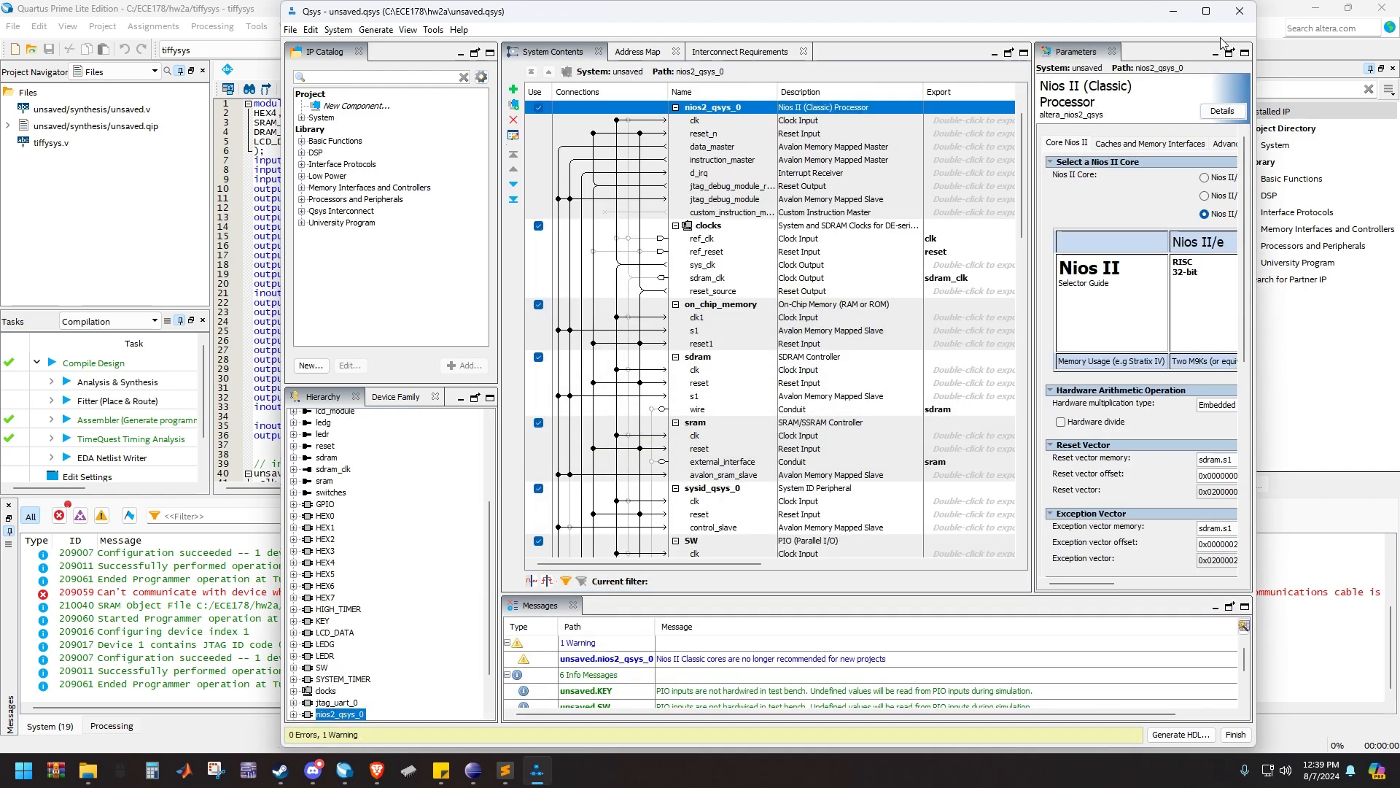
{"action": "left_click", "coordinate": [1205, 11]}
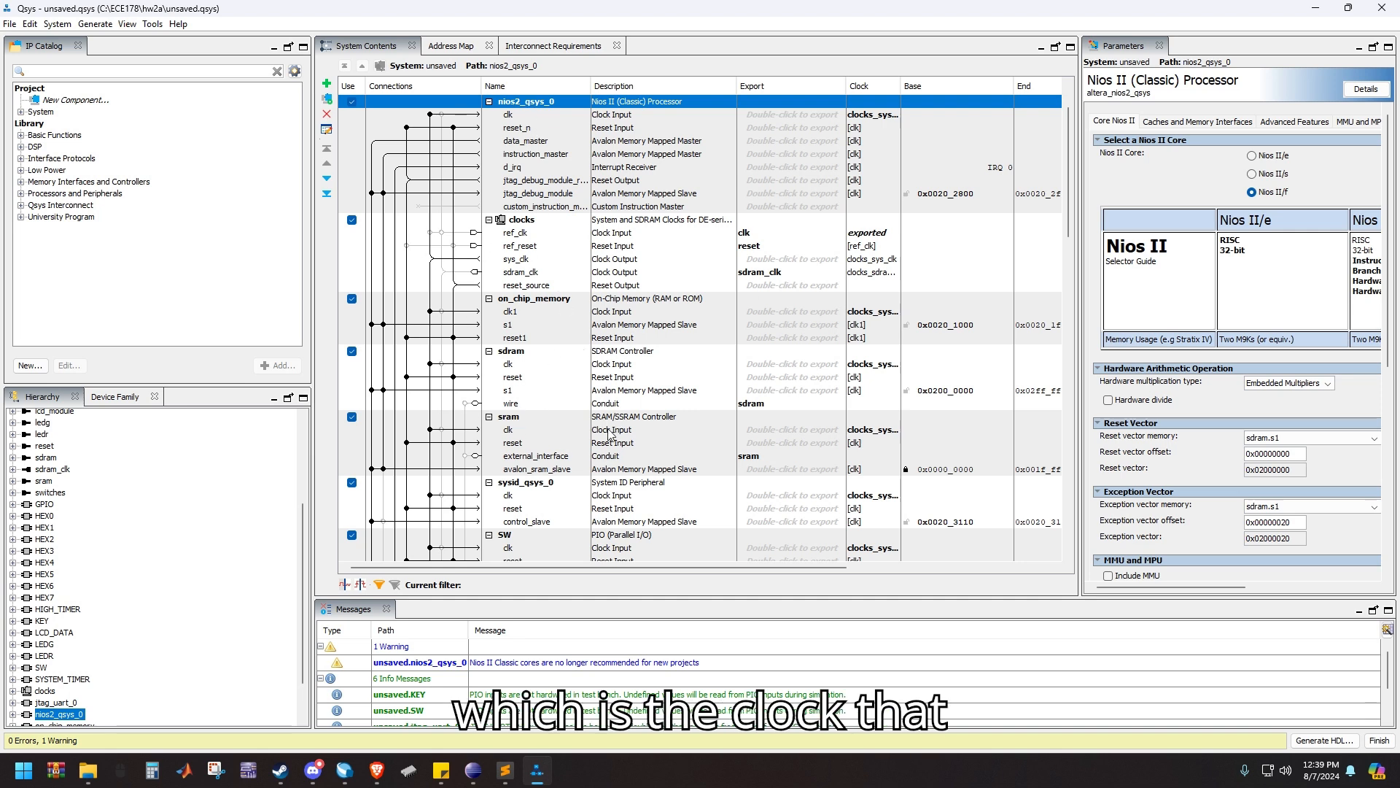
Inspect the parameters of the clocks, sdram, SW, LEDR, LEDG and KEY components in the system
{"action": "left_click", "coordinate": [525, 222]}
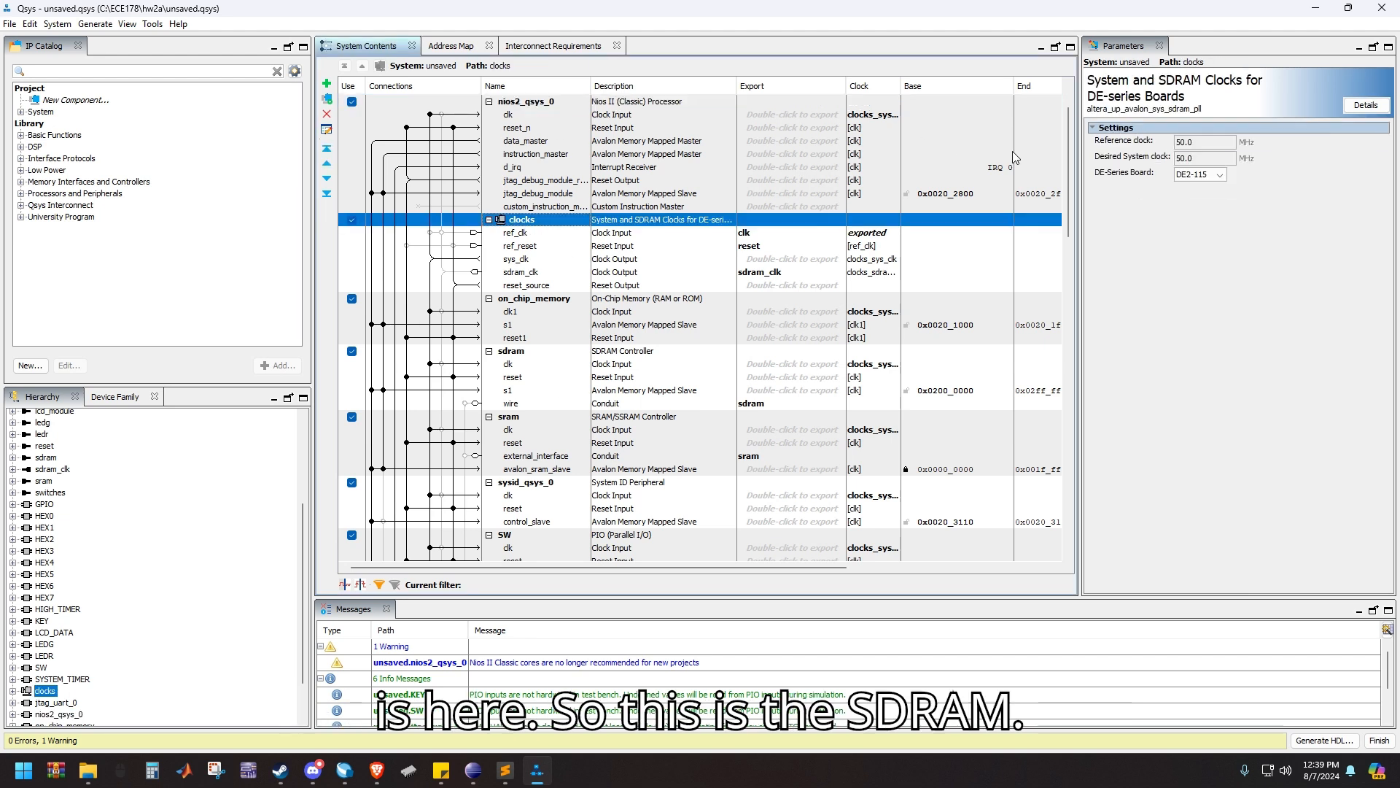
{"action": "left_click", "coordinate": [542, 356]}
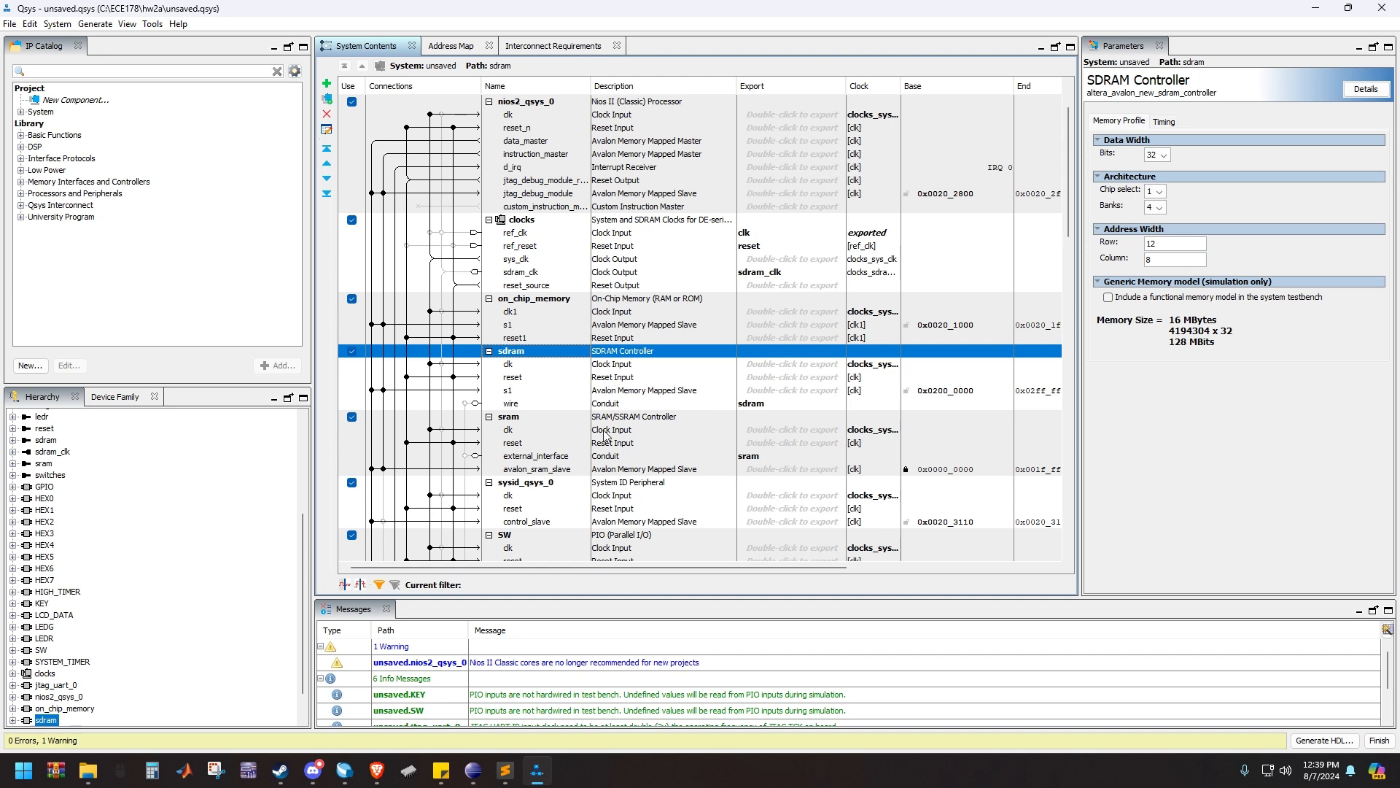
{"action": "scroll", "coordinate": [599, 432], "scroll_direction": "down", "scroll_amount": 8}
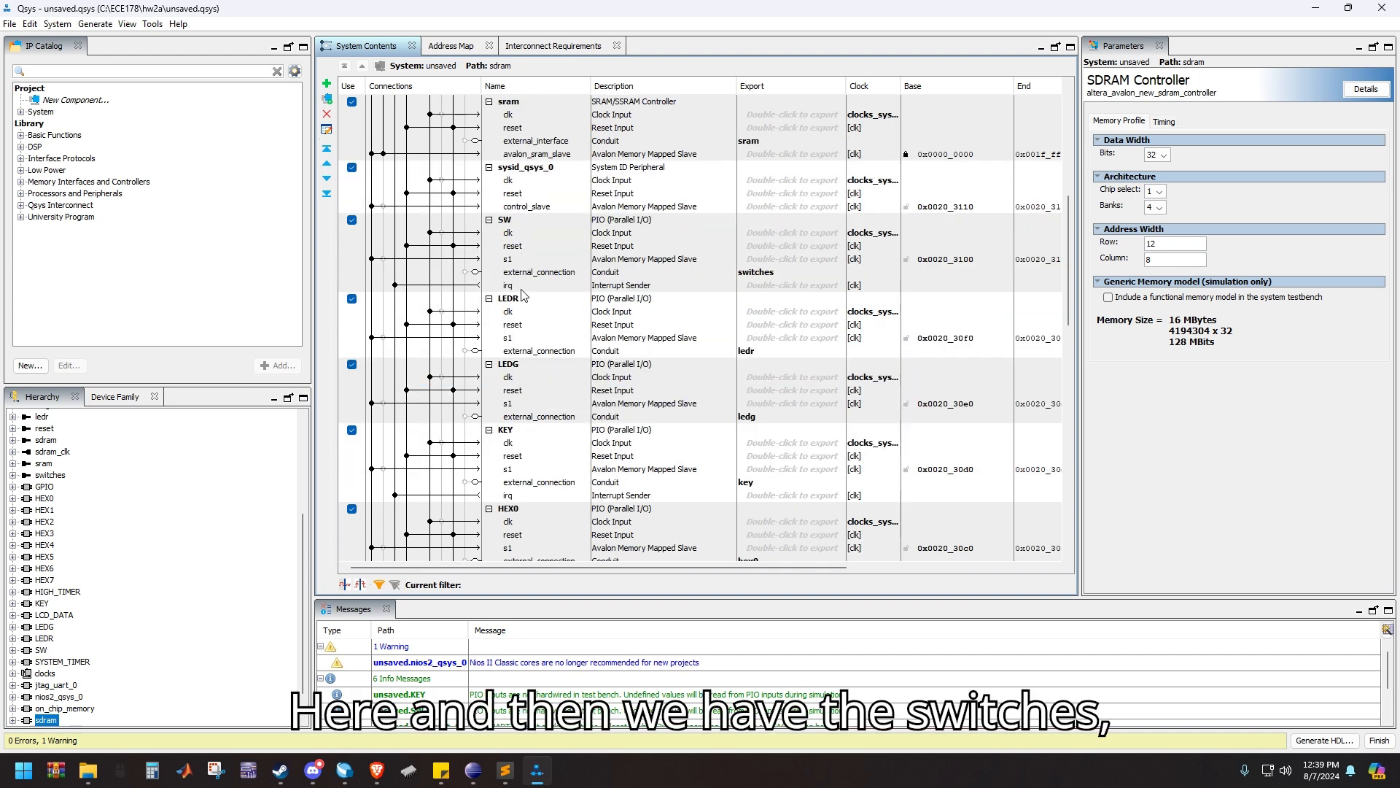
{"action": "left_click", "coordinate": [526, 221]}
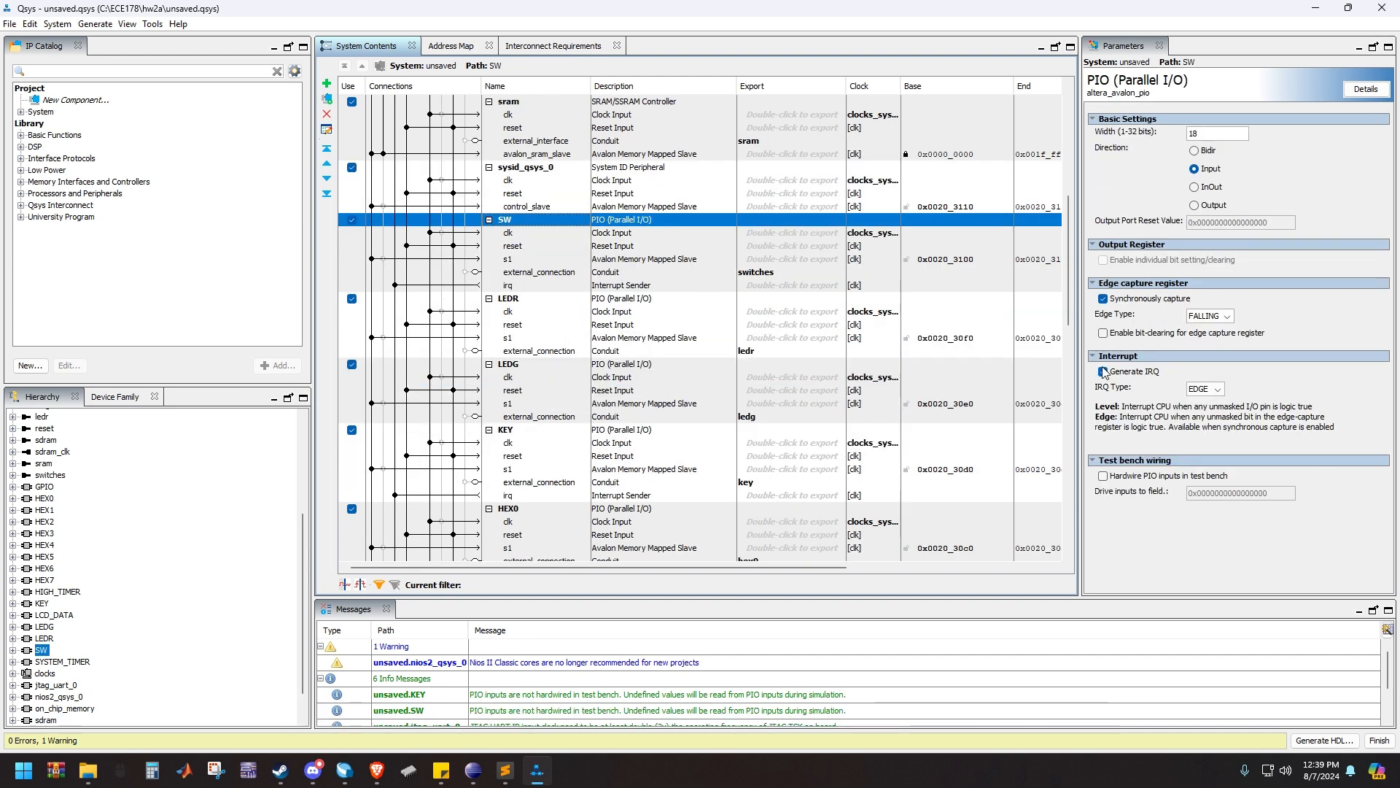
{"action": "left_click", "coordinate": [504, 300]}
{"action": "left_click", "coordinate": [515, 367]}
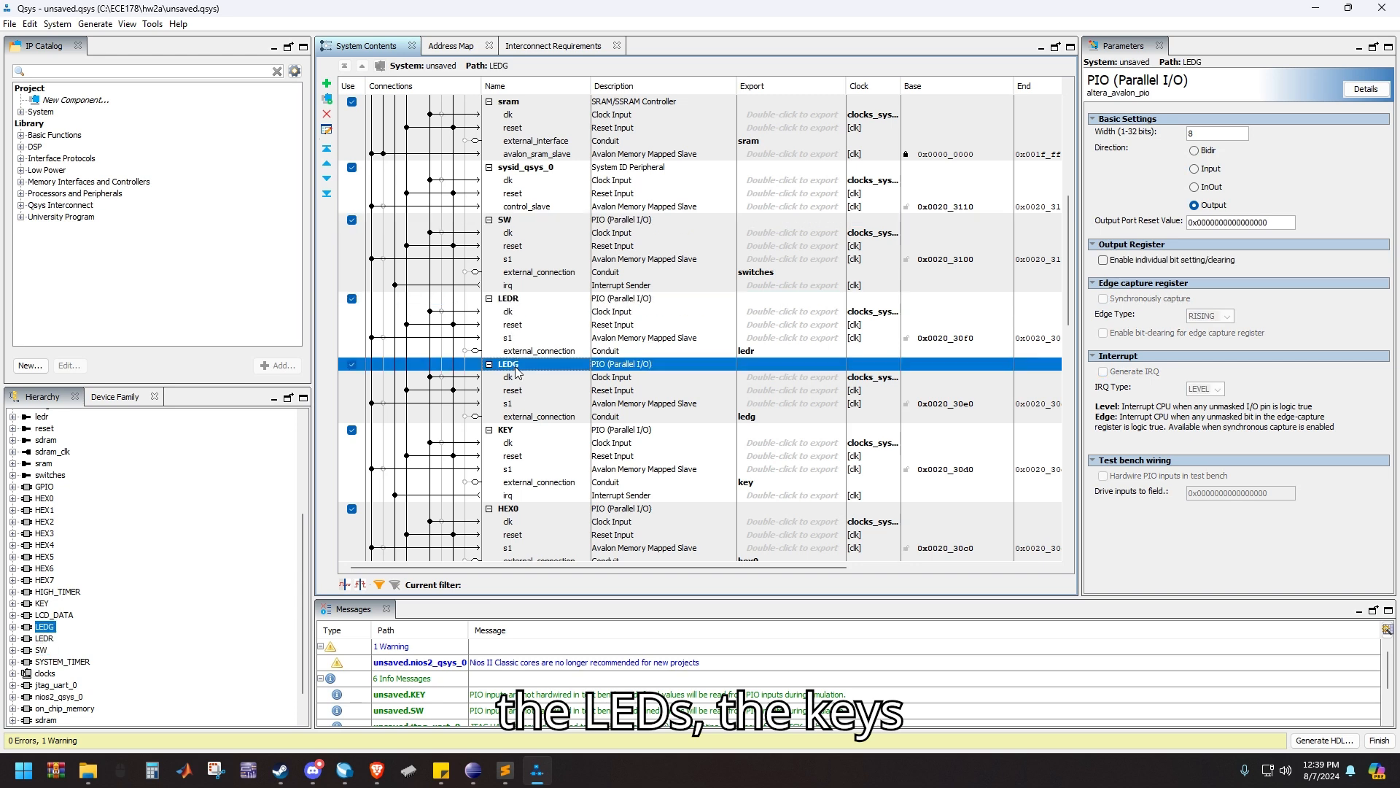
{"action": "left_click", "coordinate": [514, 431]}
Review the HEX display components, including HEX1's parameters, and the timers, JTAG UART, GPIO and LCD_DATA entries
{"action": "scroll", "coordinate": [529, 423], "scroll_direction": "down", "scroll_amount": 5}
{"action": "scroll", "coordinate": [532, 409], "scroll_direction": "down", "scroll_amount": 5}
{"action": "scroll", "coordinate": [536, 401], "scroll_direction": "up", "scroll_amount": 8}
{"action": "left_click", "coordinate": [533, 110]}
{"action": "scroll", "coordinate": [550, 500], "scroll_direction": "down", "scroll_amount": 4}
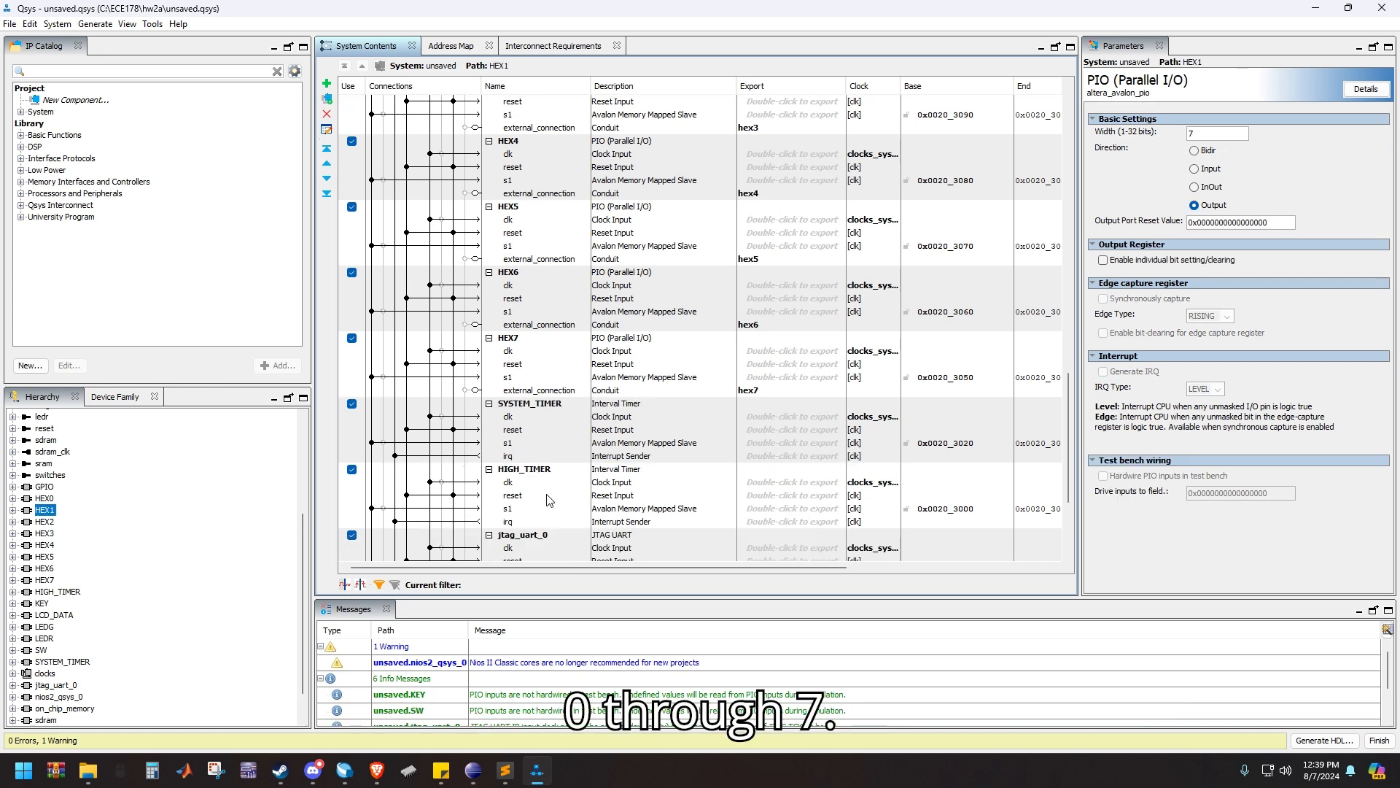
{"action": "scroll", "coordinate": [549, 438], "scroll_direction": "down", "scroll_amount": 4}
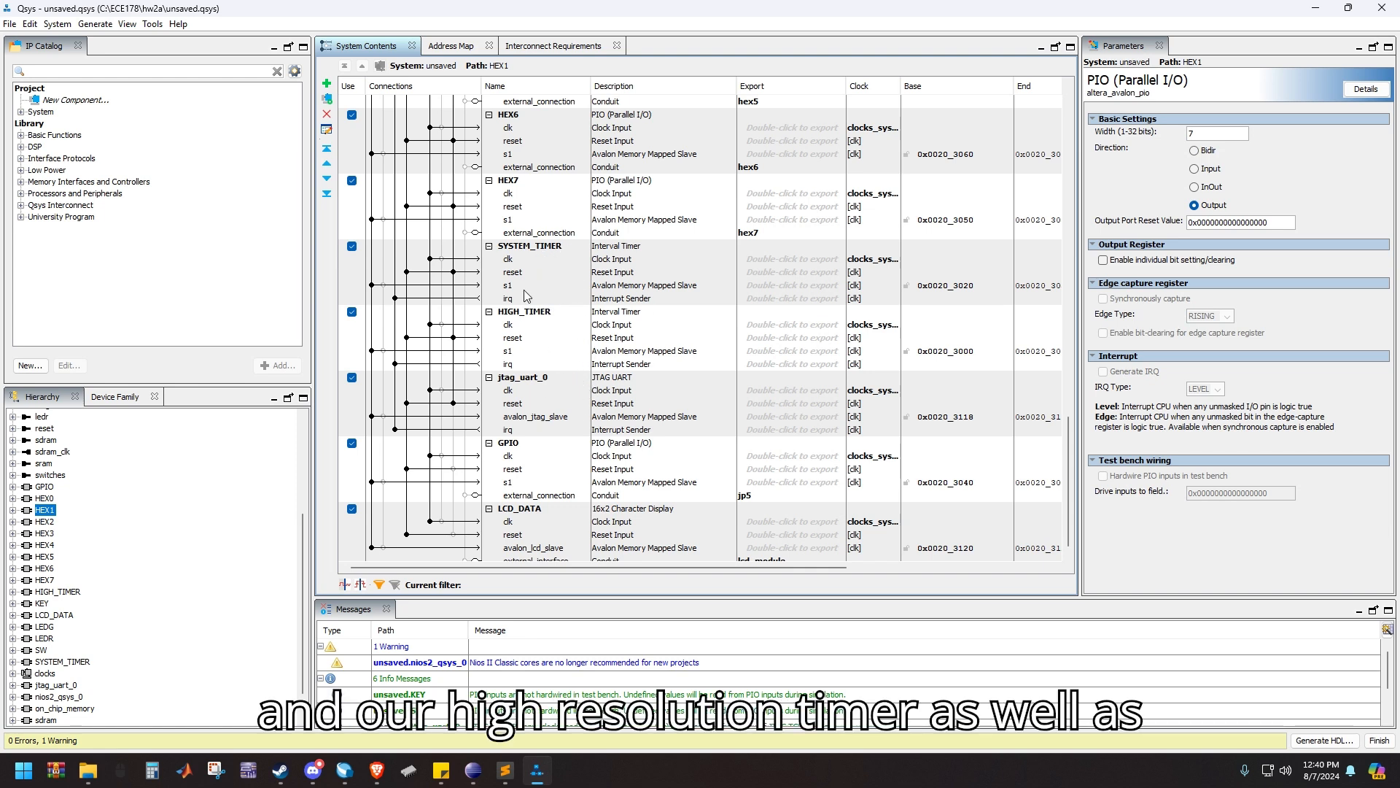
{"action": "scroll", "coordinate": [536, 456], "scroll_direction": "down", "scroll_amount": 1}
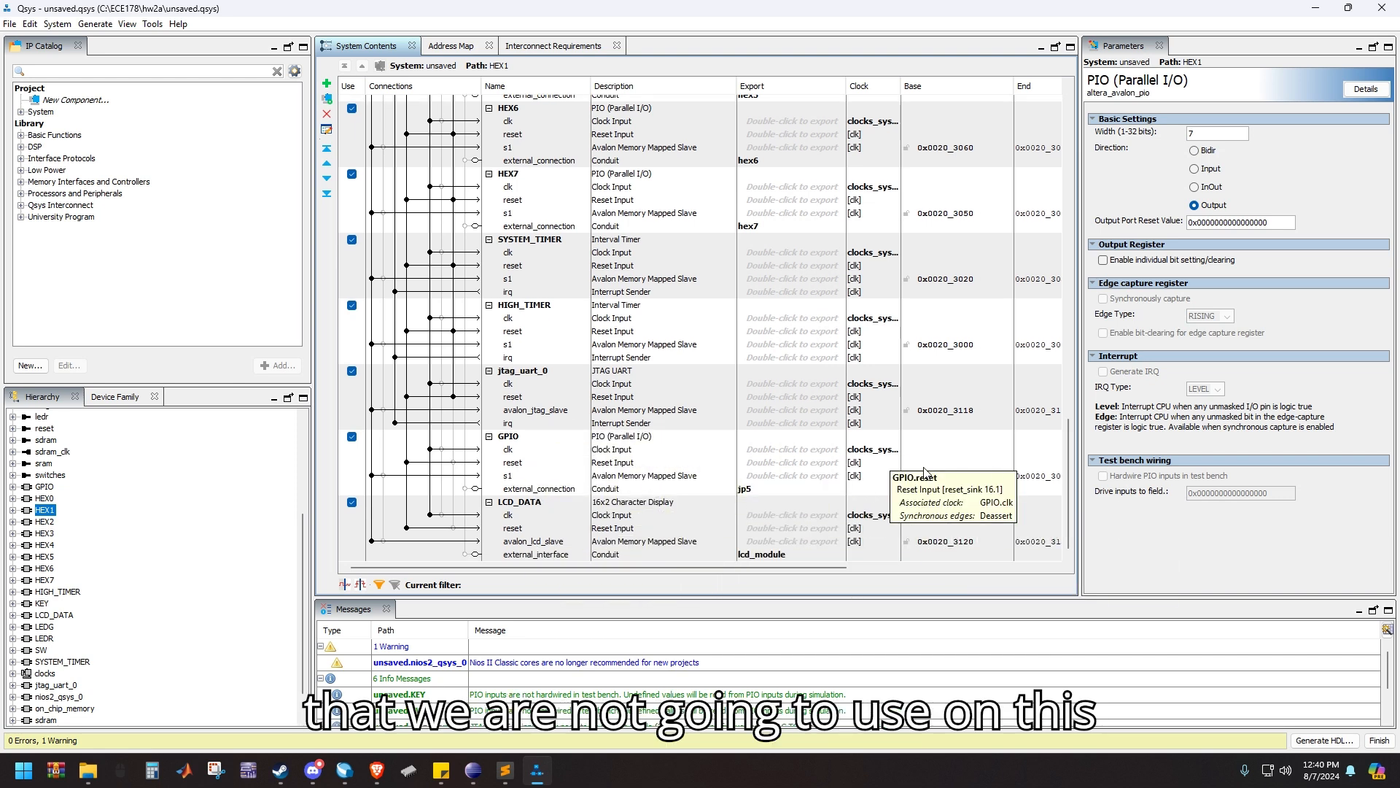
Check the KEY component's edge capture and interrupt settings, viewing the edge type and IRQ type options and choosing FALLING as edge type
{"action": "scroll", "coordinate": [533, 407], "scroll_direction": "up", "scroll_amount": 10}
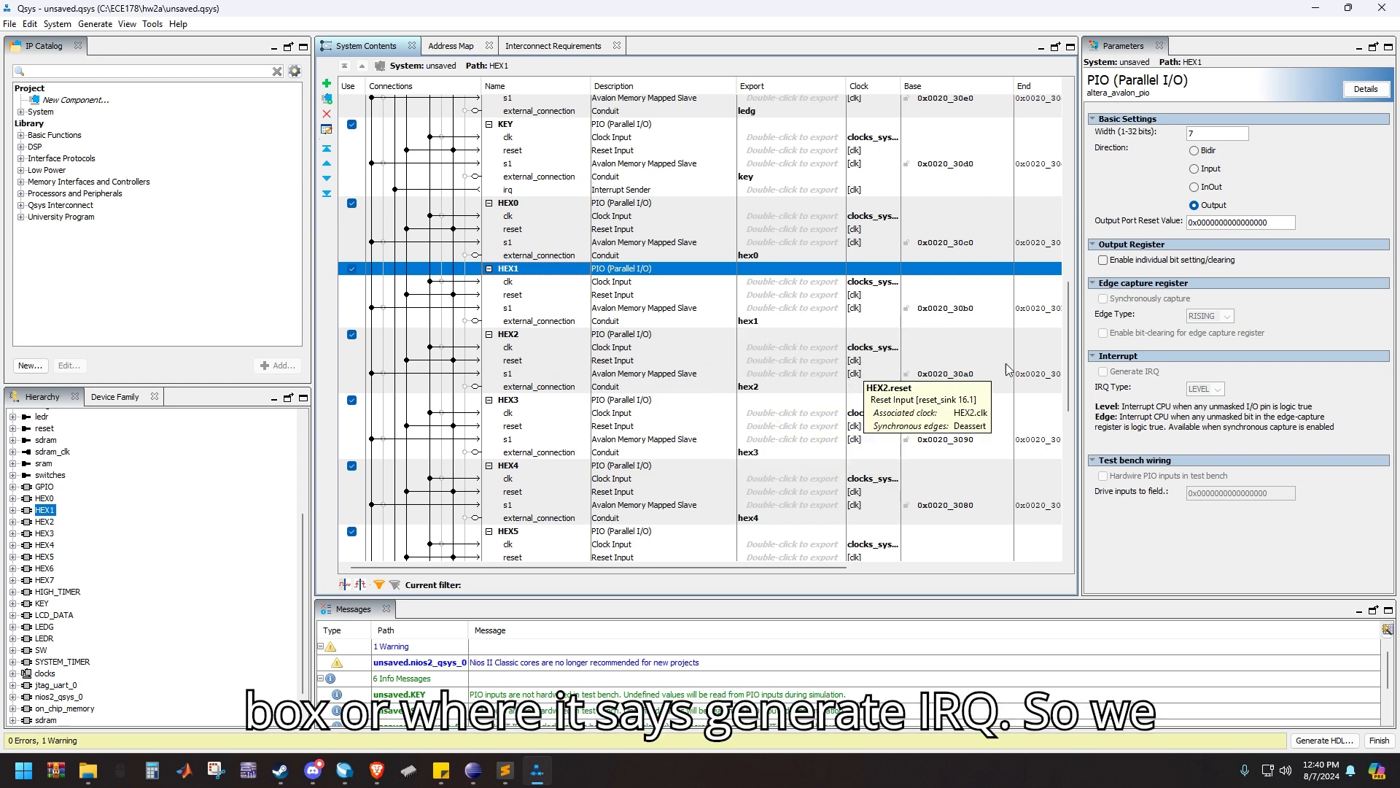
{"action": "scroll", "coordinate": [605, 358], "scroll_direction": "up", "scroll_amount": 3}
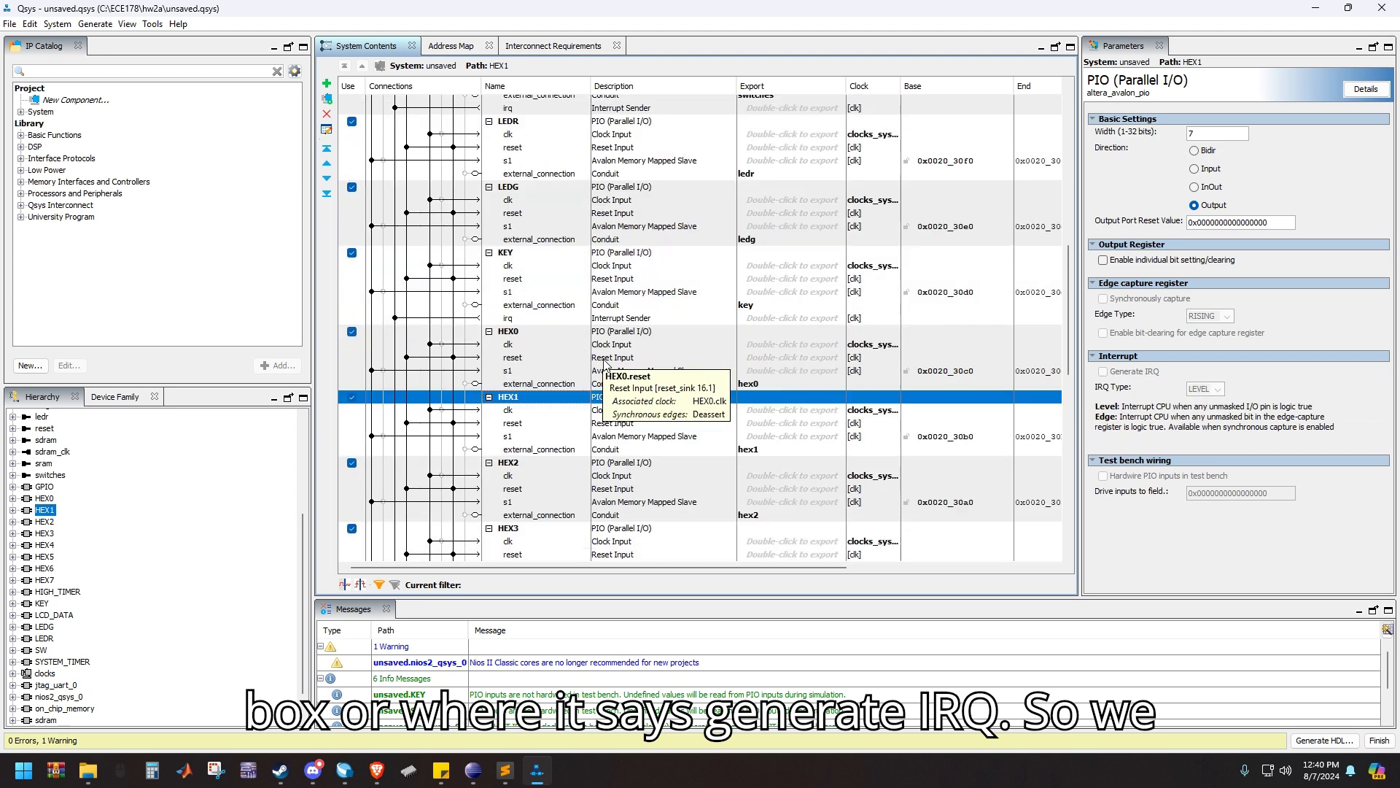
{"action": "left_click", "coordinate": [526, 255]}
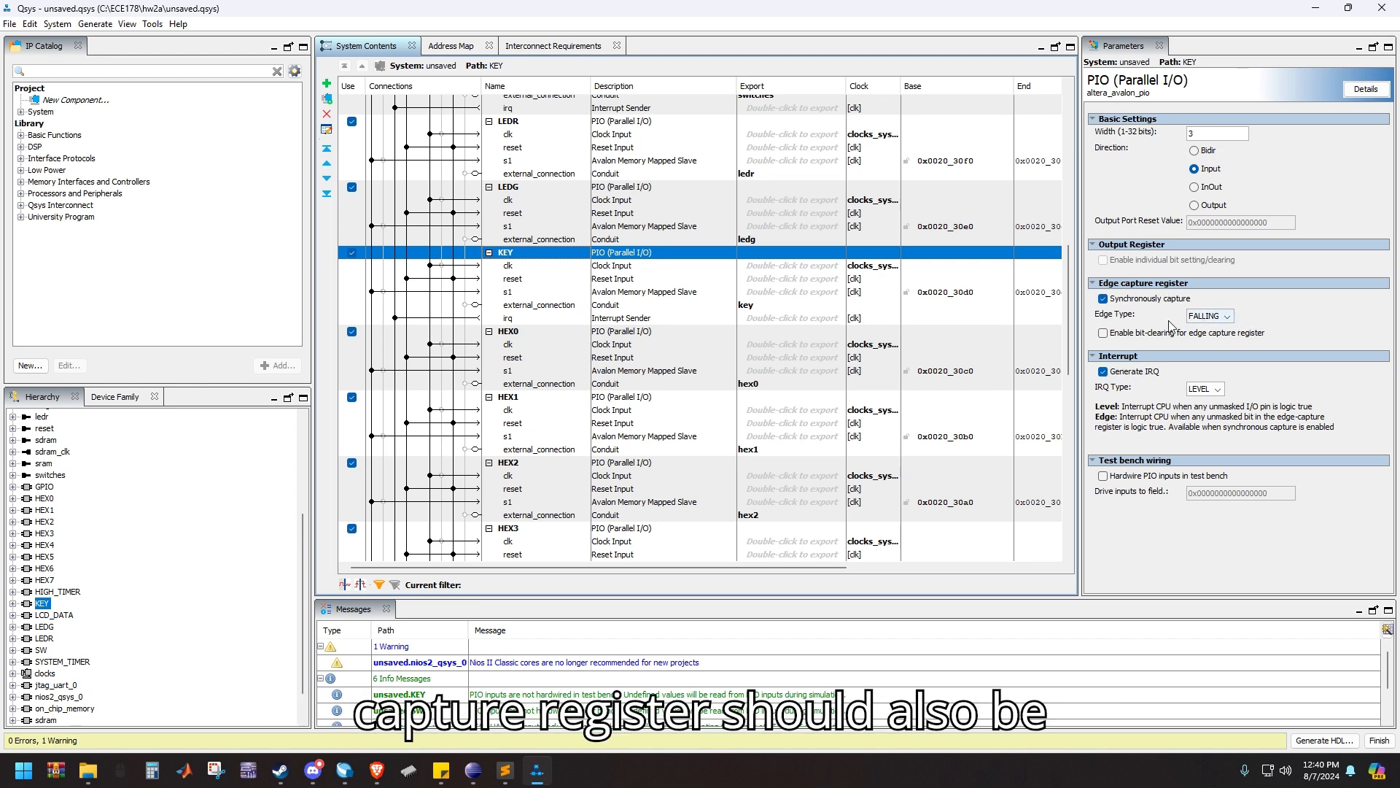
{"action": "left_click", "coordinate": [1229, 315]}
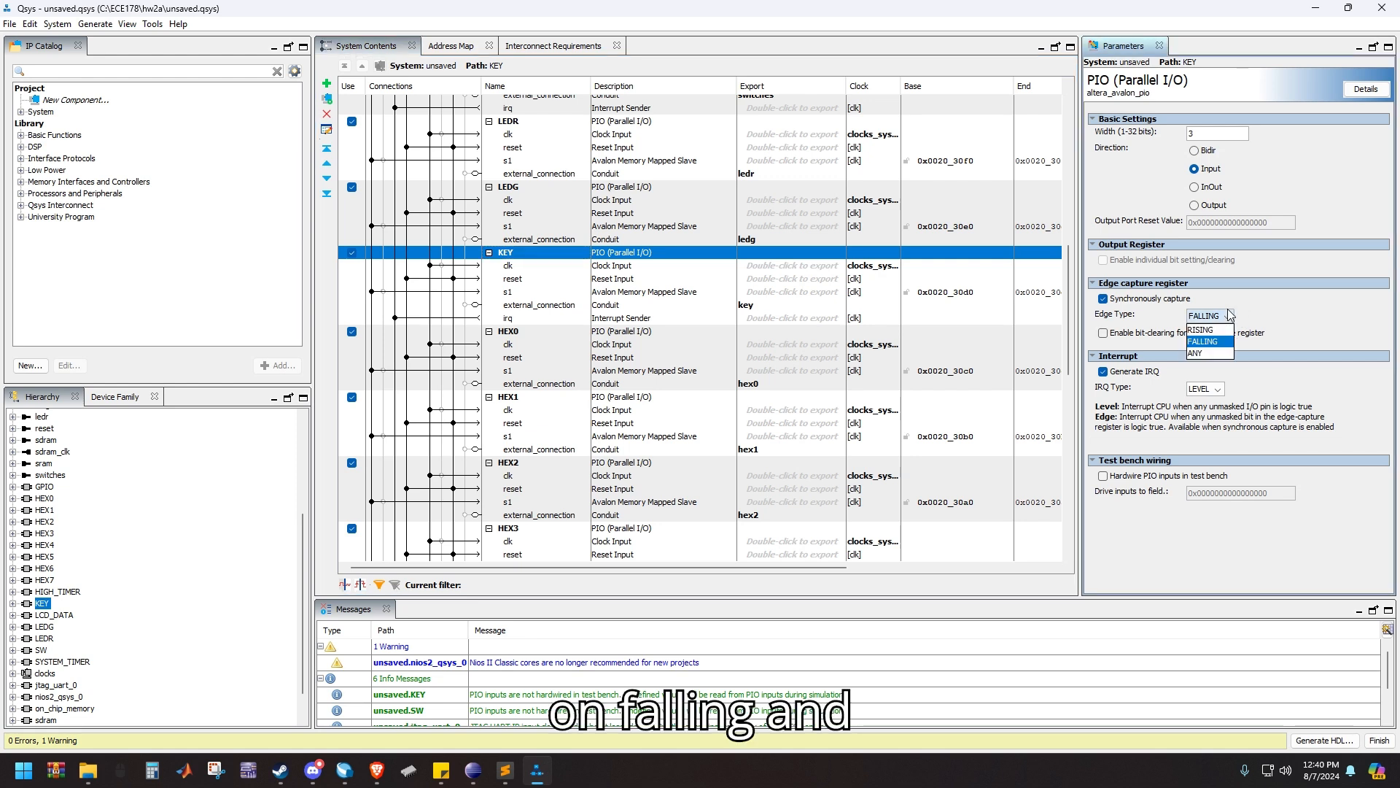
{"action": "left_click", "coordinate": [1227, 313]}
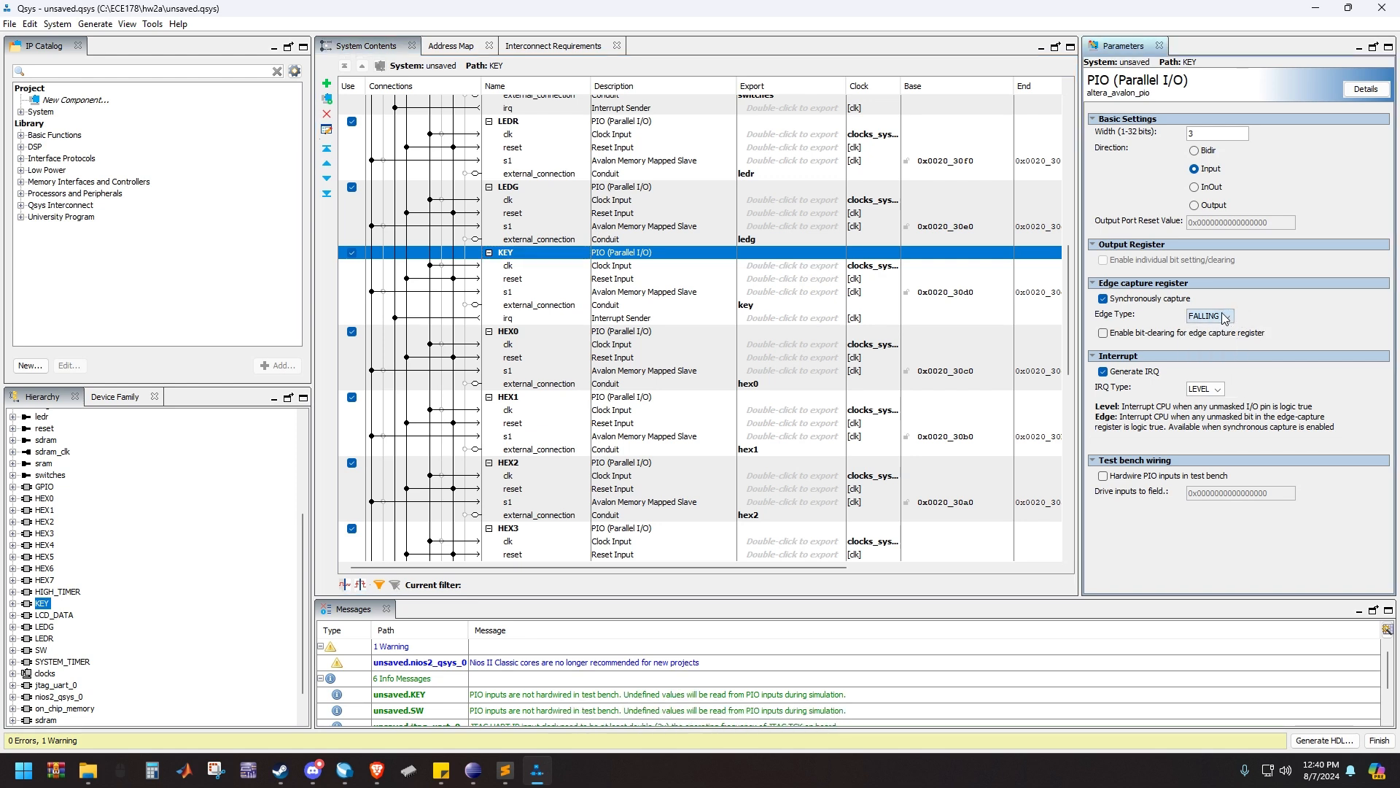
{"action": "left_click", "coordinate": [1206, 392]}
{"action": "left_click", "coordinate": [1209, 400]}
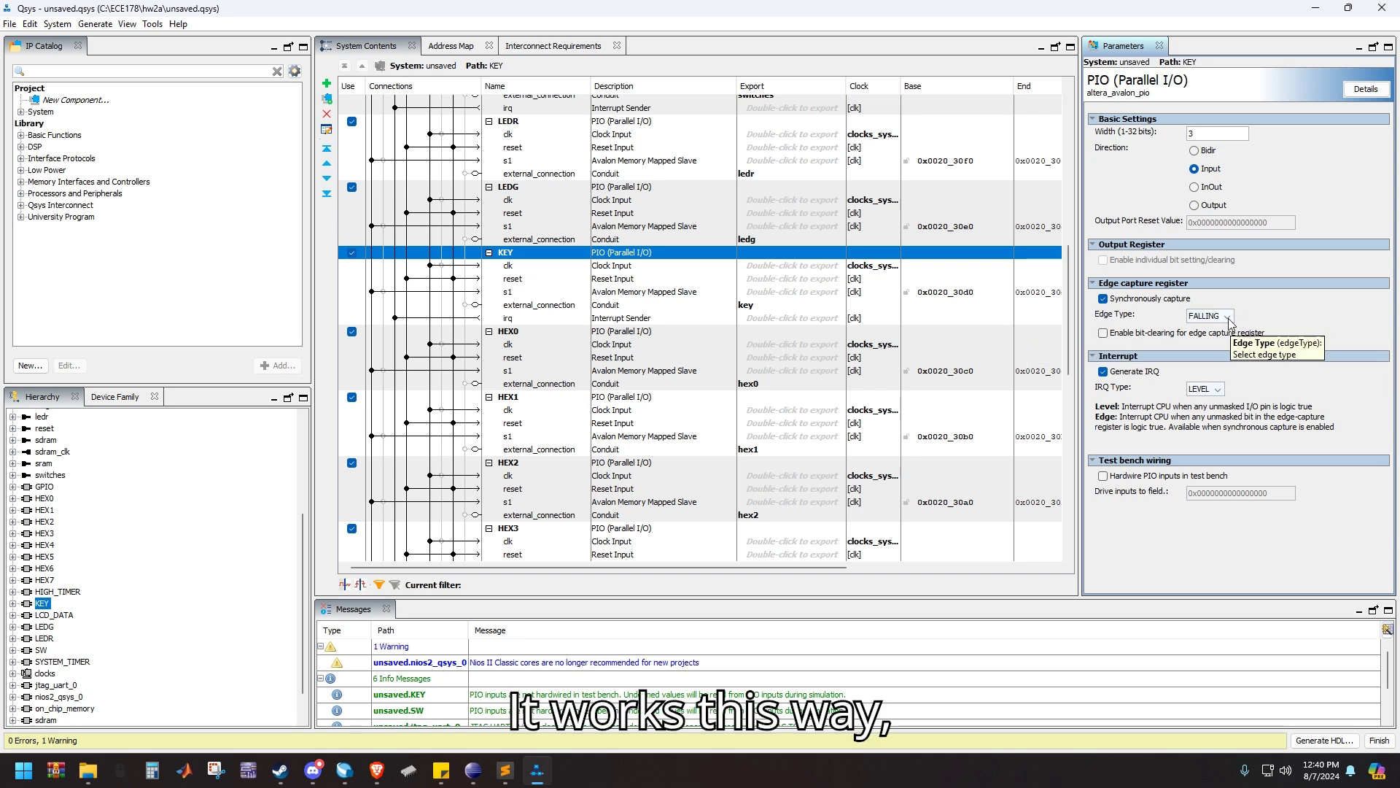
{"action": "left_click", "coordinate": [1229, 318]}
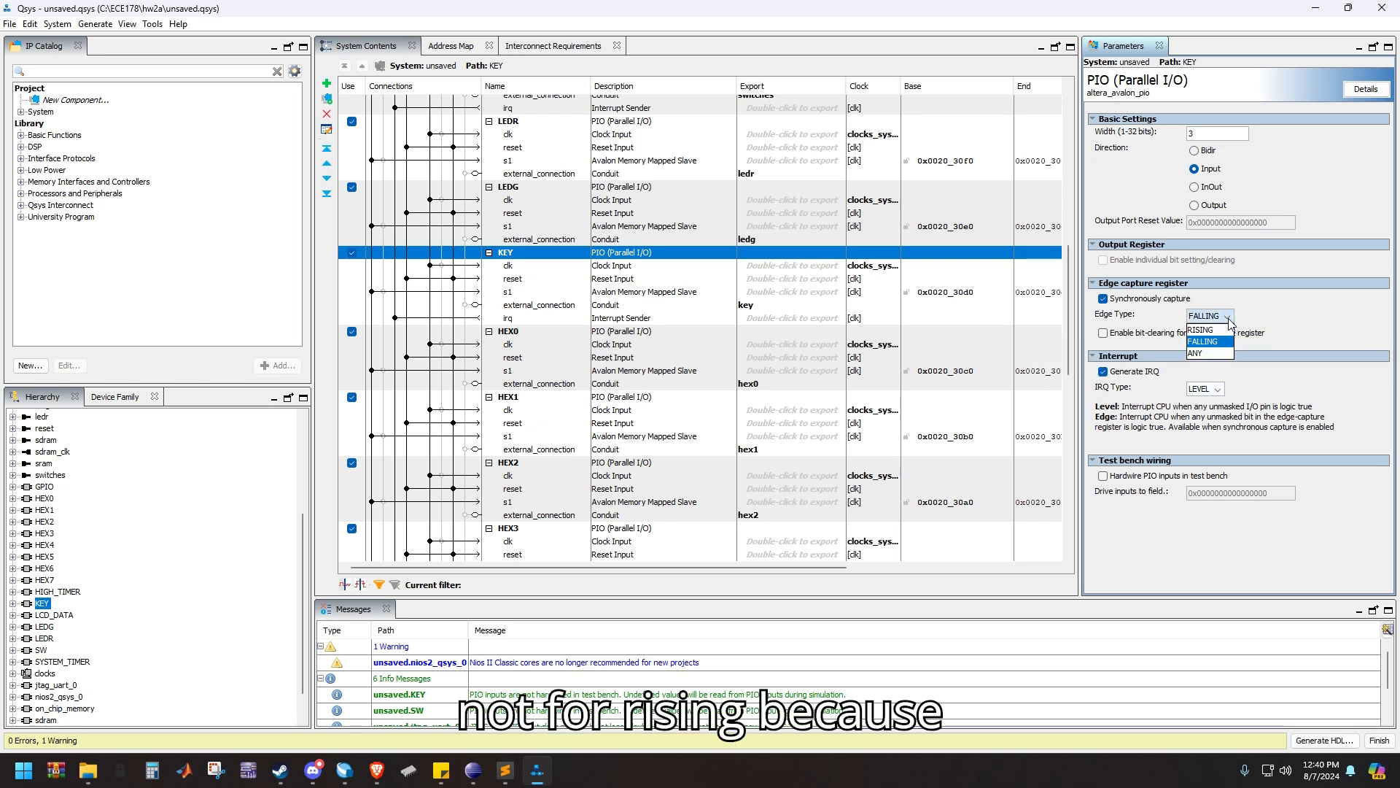
{"action": "left_click", "coordinate": [1228, 341]}
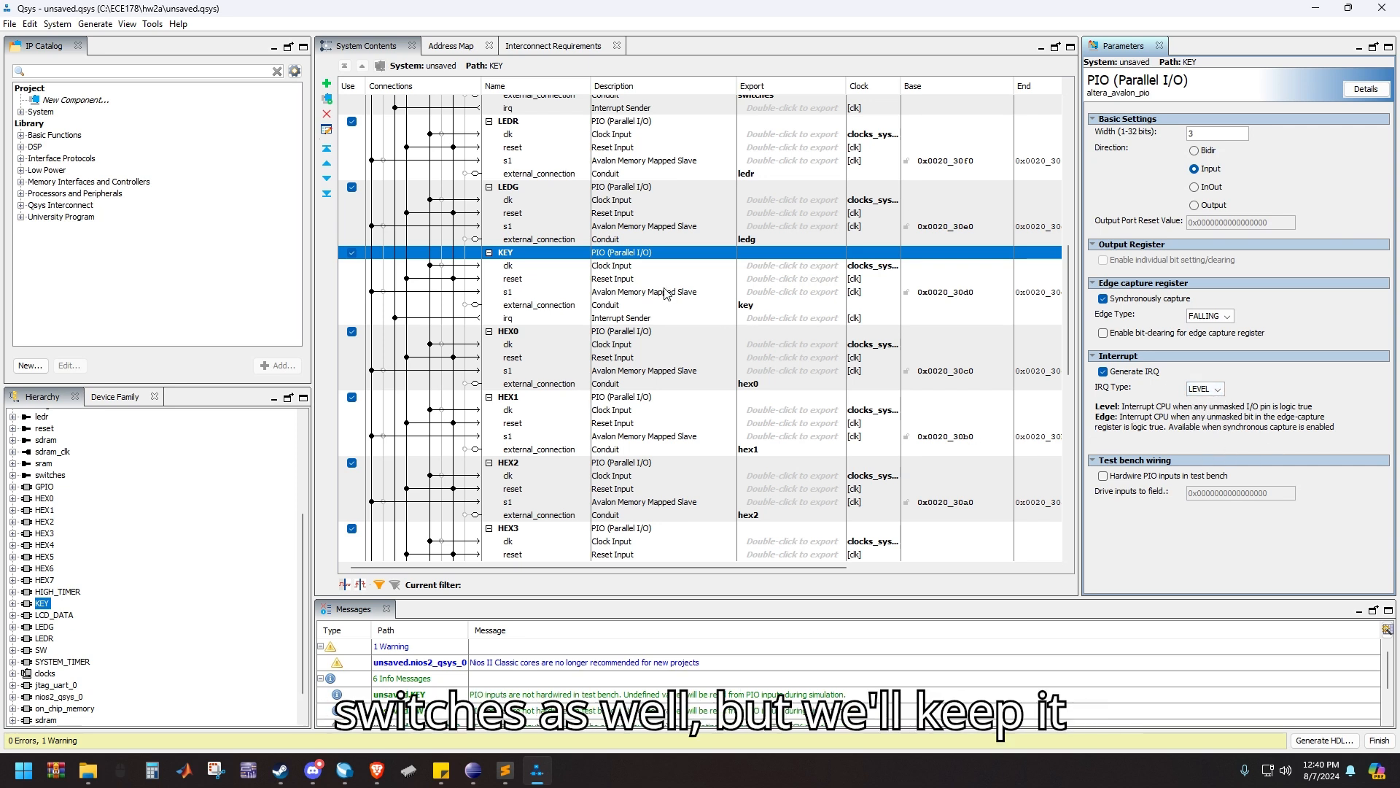
Compare the edge capture and interrupt settings of the SW component with those of KEY
{"action": "scroll", "coordinate": [682, 405], "scroll_direction": "up", "scroll_amount": 4}
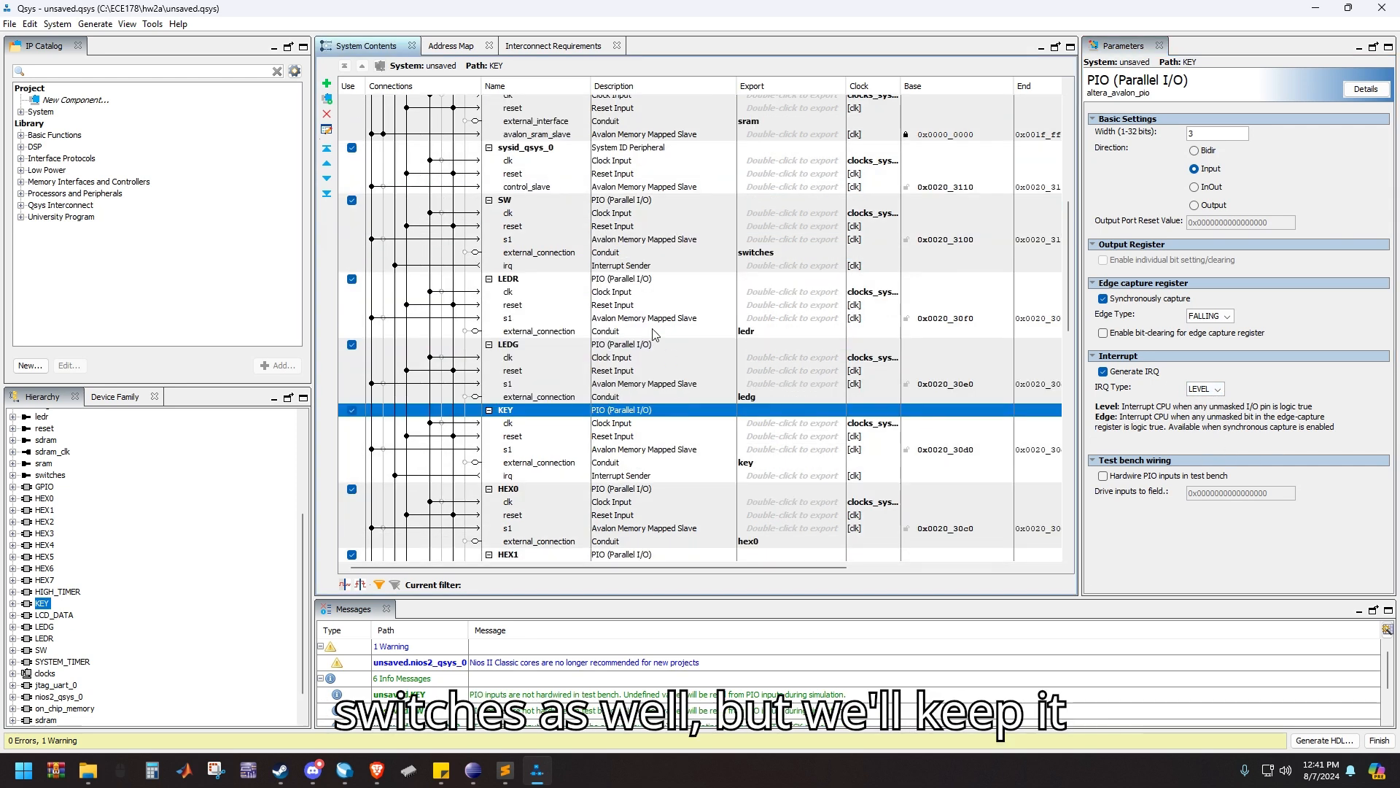
{"action": "left_click", "coordinate": [534, 200]}
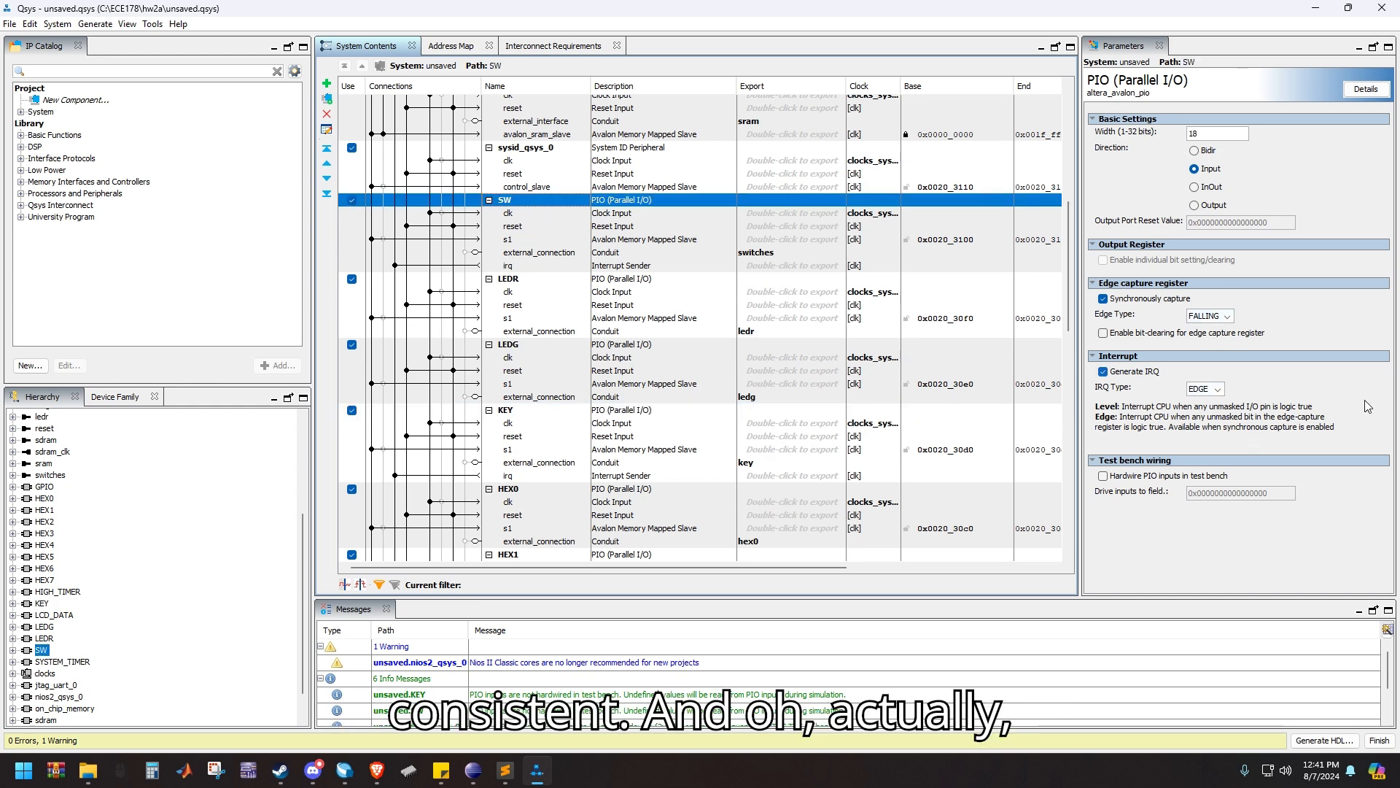
{"action": "left_click", "coordinate": [540, 410]}
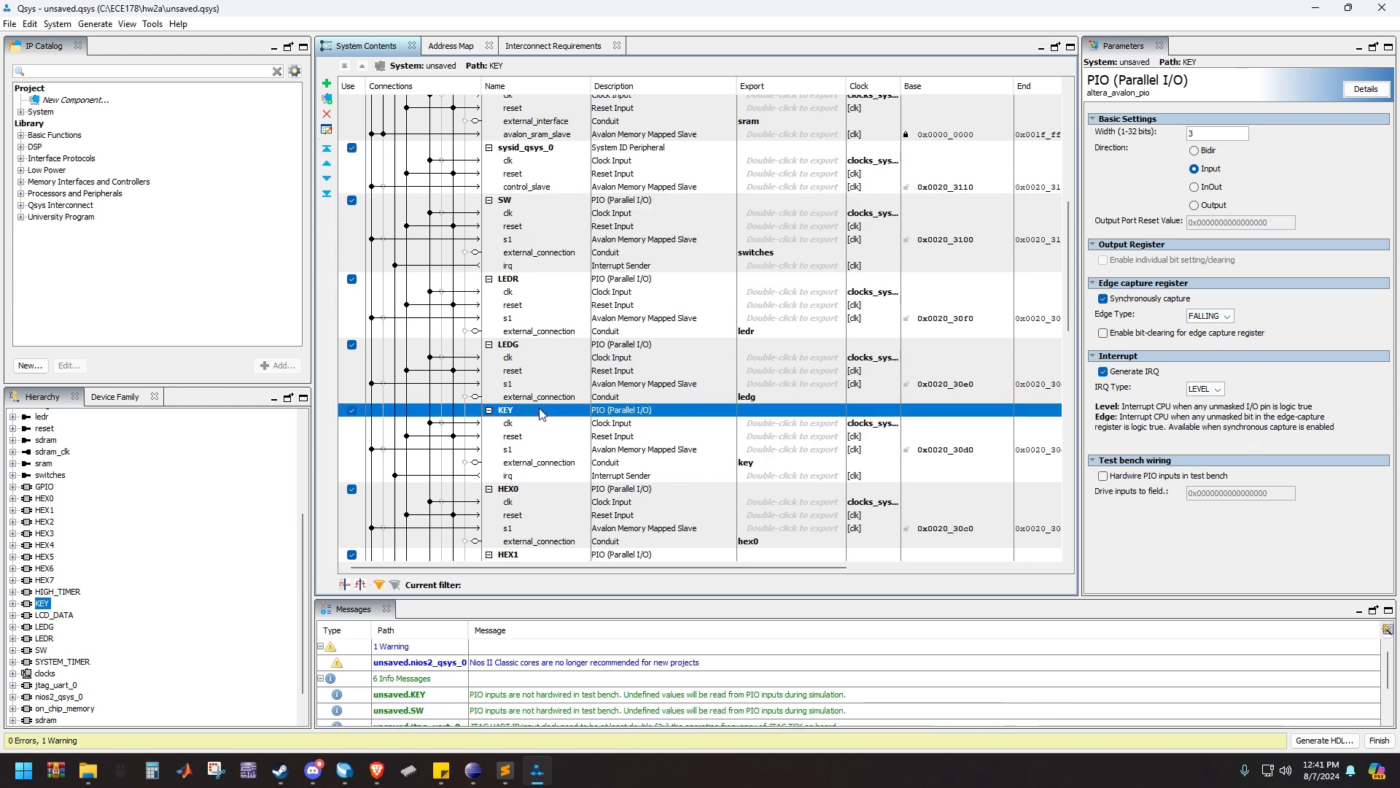
{"action": "left_click", "coordinate": [508, 203]}
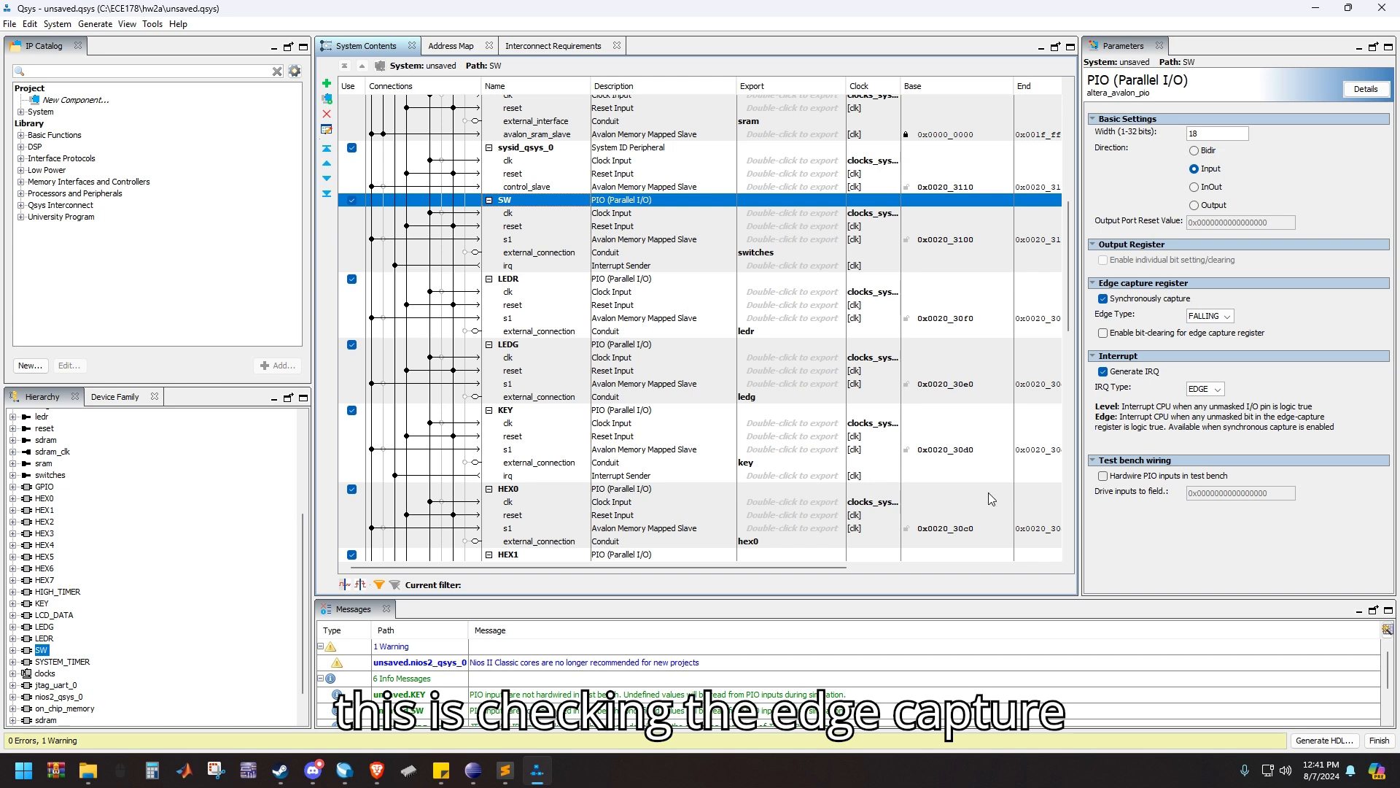
Examine the IRQ assignments of the processor, switches, keys, timers and JTAG UART in the system contents
{"action": "left_click_drag", "start_coordinate": [587, 569], "coordinate": [693, 573]}
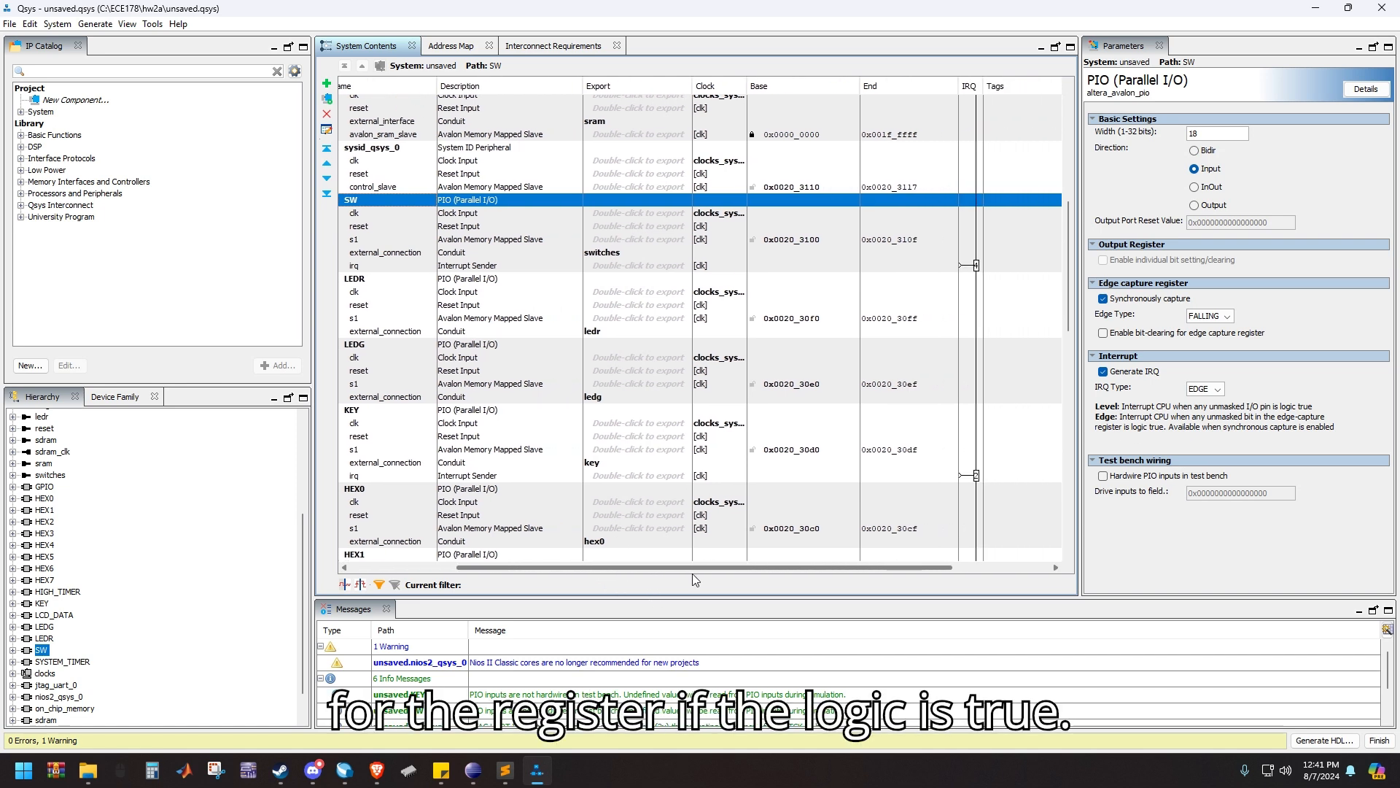
{"action": "scroll", "coordinate": [857, 435], "scroll_direction": "up", "scroll_amount": 4}
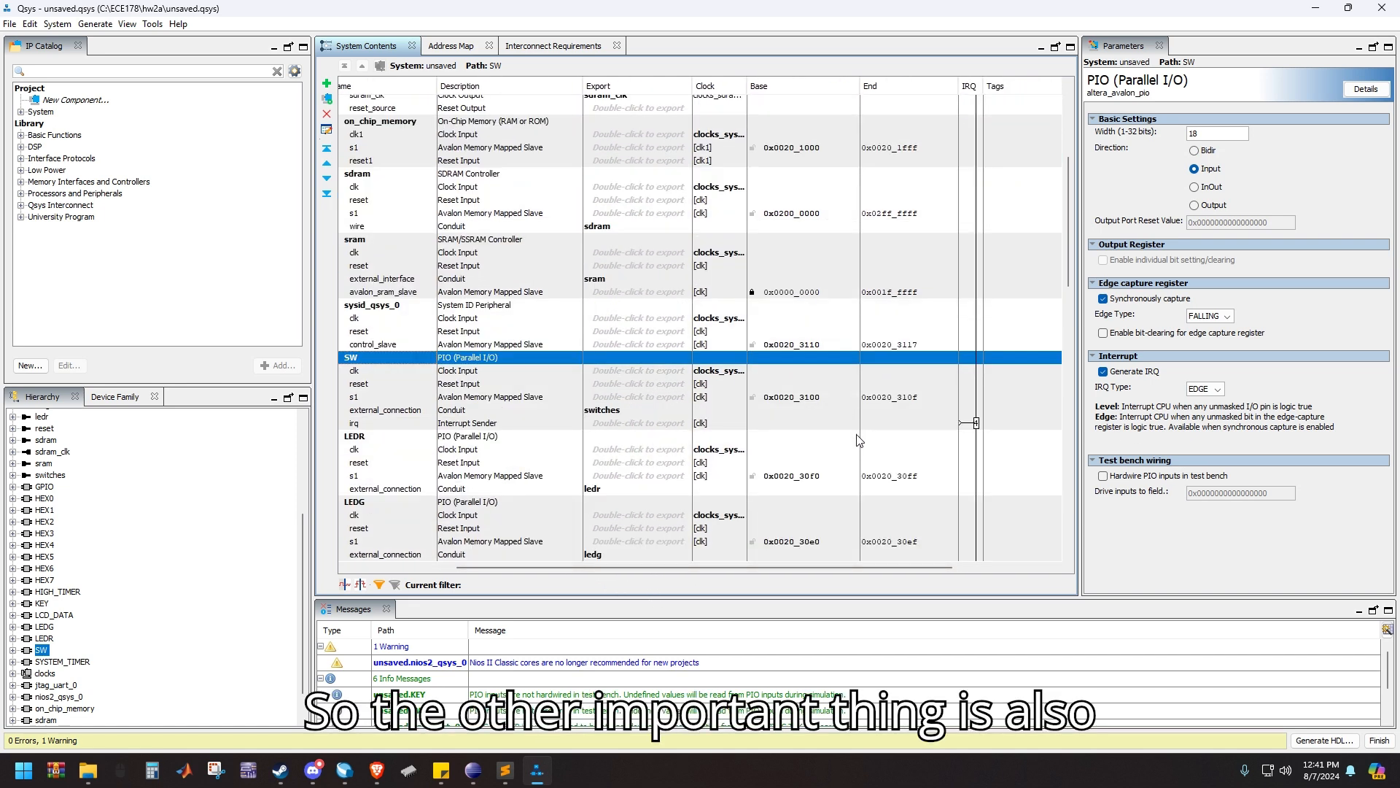
{"action": "scroll", "coordinate": [868, 467], "scroll_direction": "down", "scroll_amount": 4}
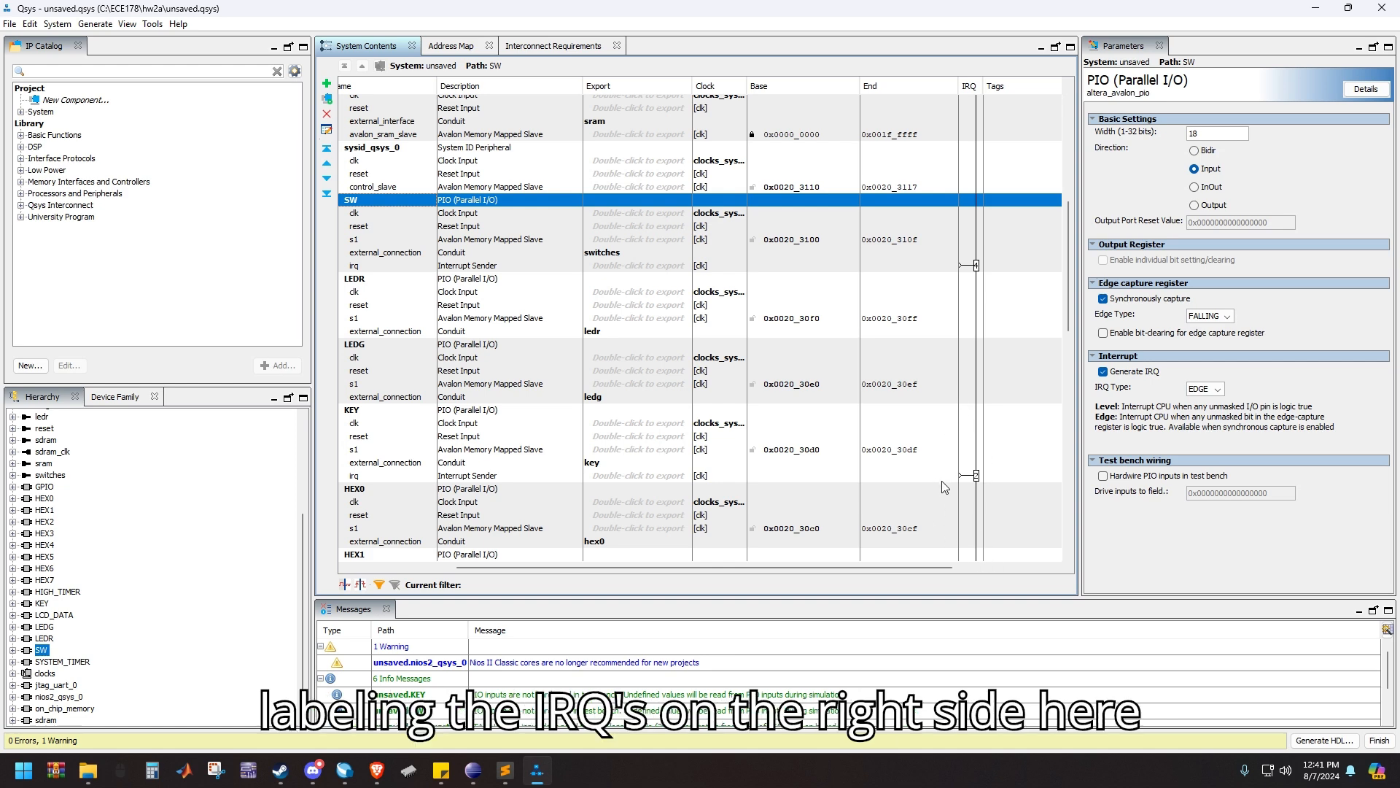
{"action": "scroll", "coordinate": [942, 480], "scroll_direction": "up", "scroll_amount": 8}
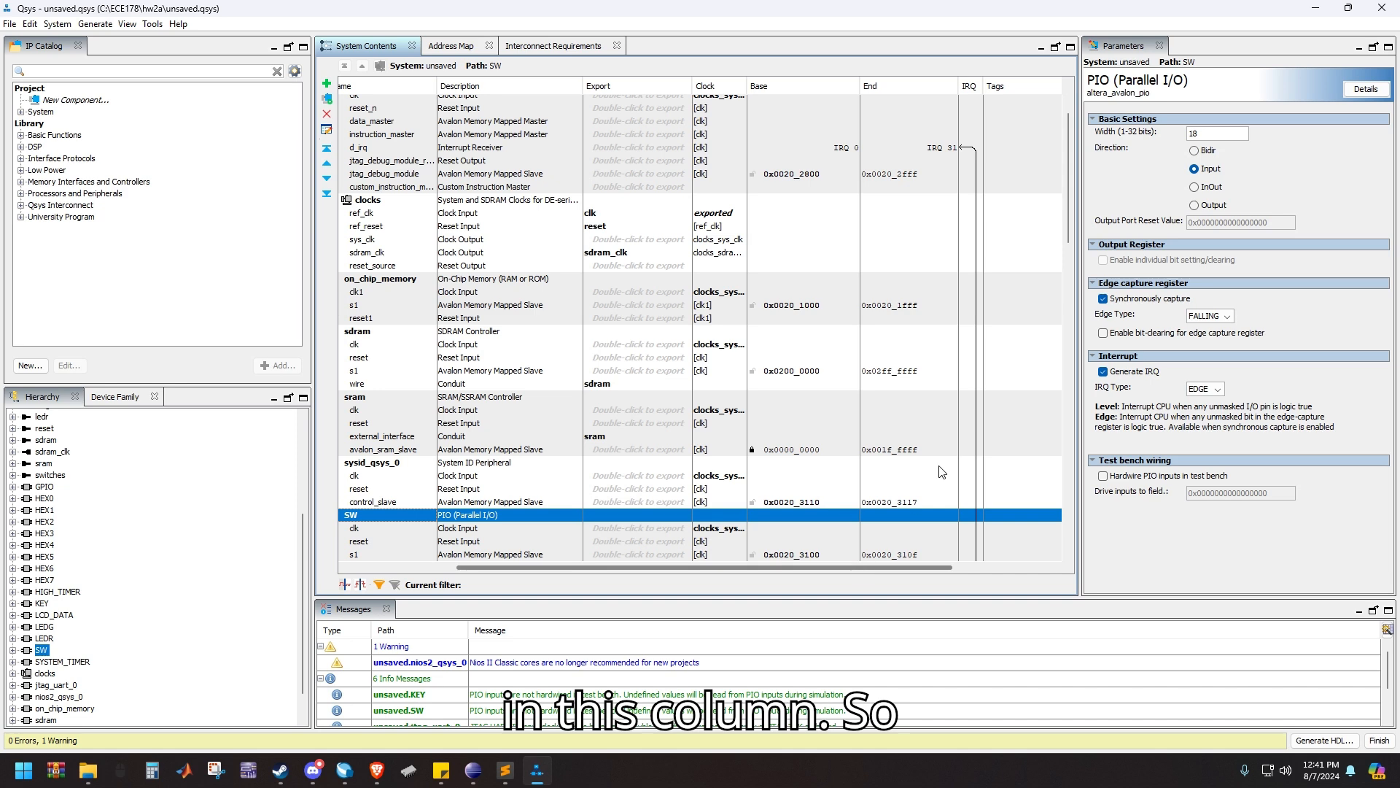
{"action": "scroll", "coordinate": [983, 405], "scroll_direction": "down", "scroll_amount": 10}
{"action": "scroll", "coordinate": [1000, 402], "scroll_direction": "down", "scroll_amount": 15}
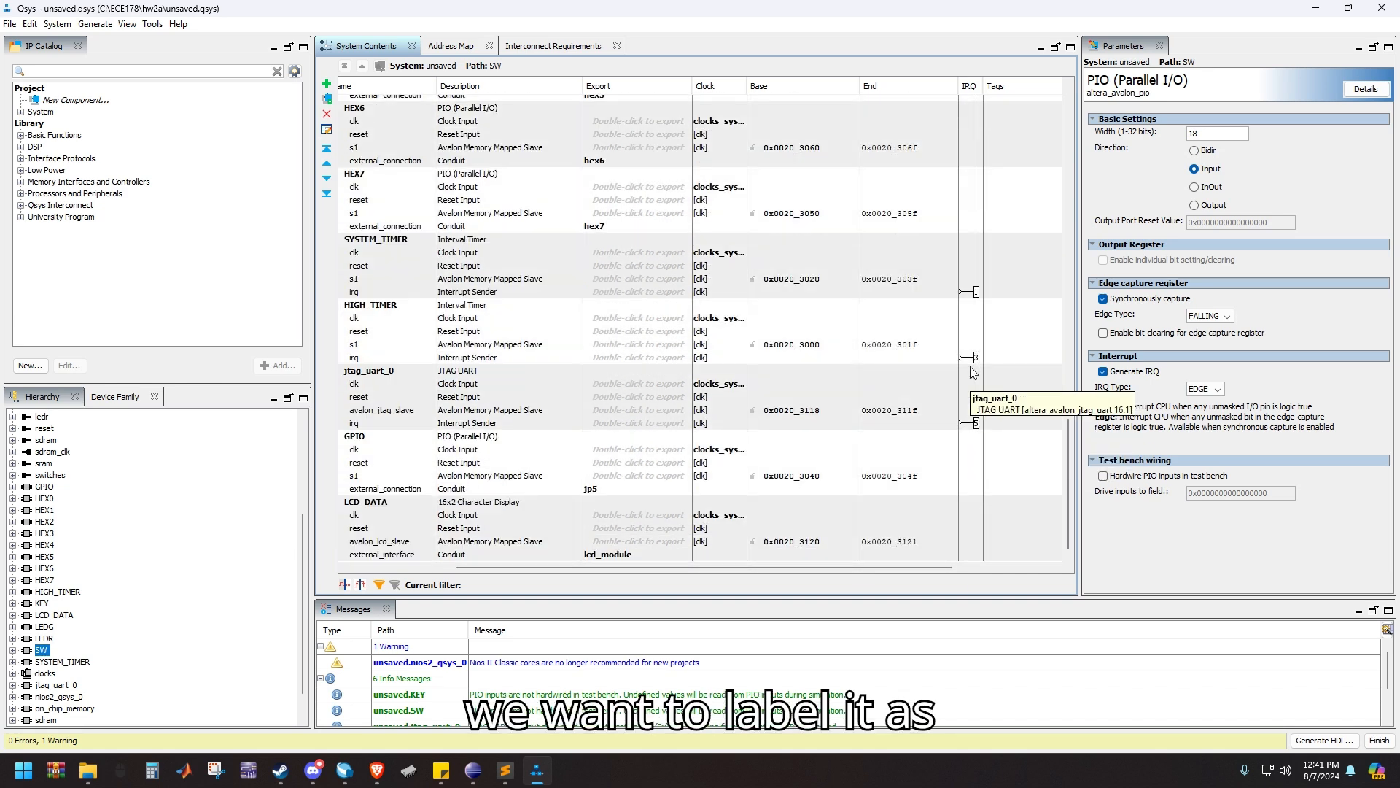
{"action": "scroll", "coordinate": [1030, 328], "scroll_direction": "up", "scroll_amount": 15}
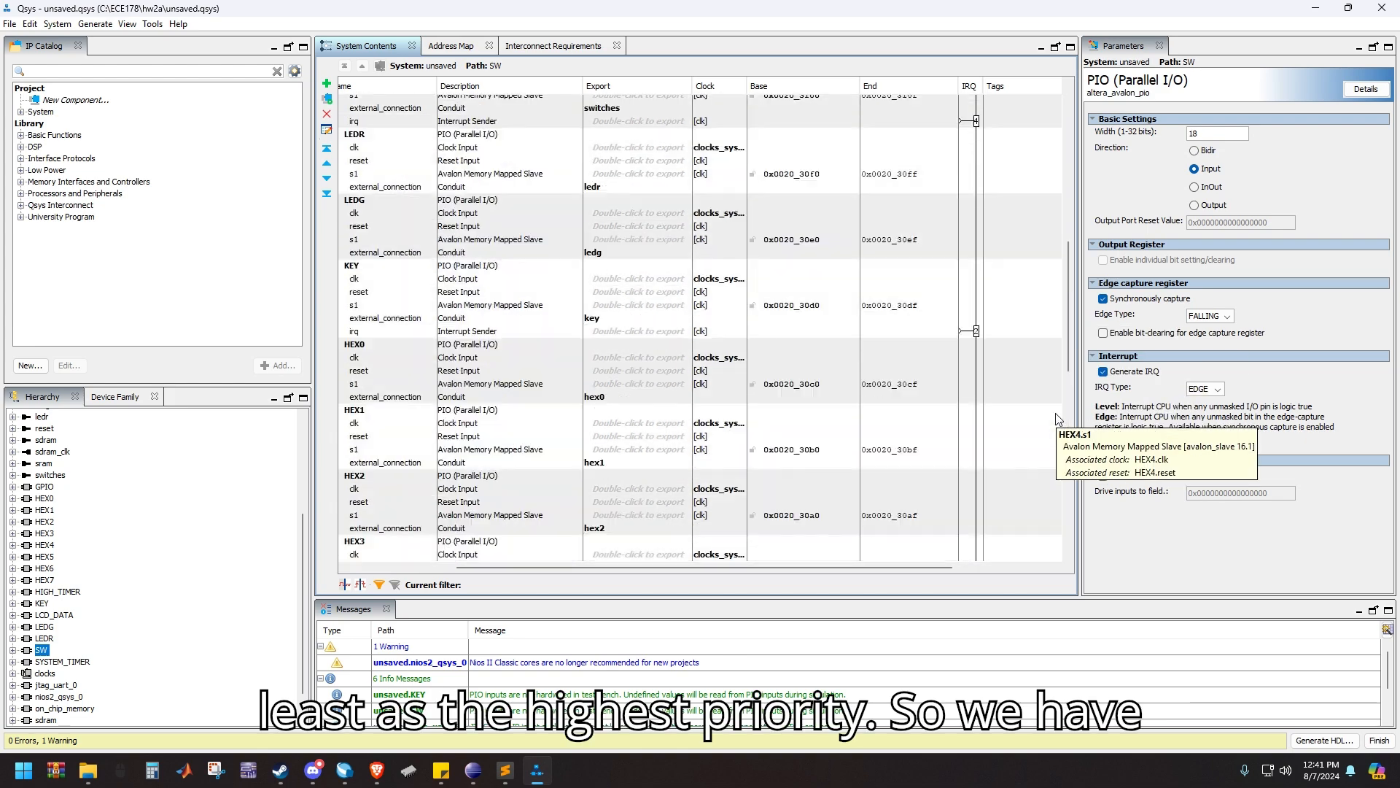
{"action": "scroll", "coordinate": [964, 502], "scroll_direction": "up", "scroll_amount": 6}
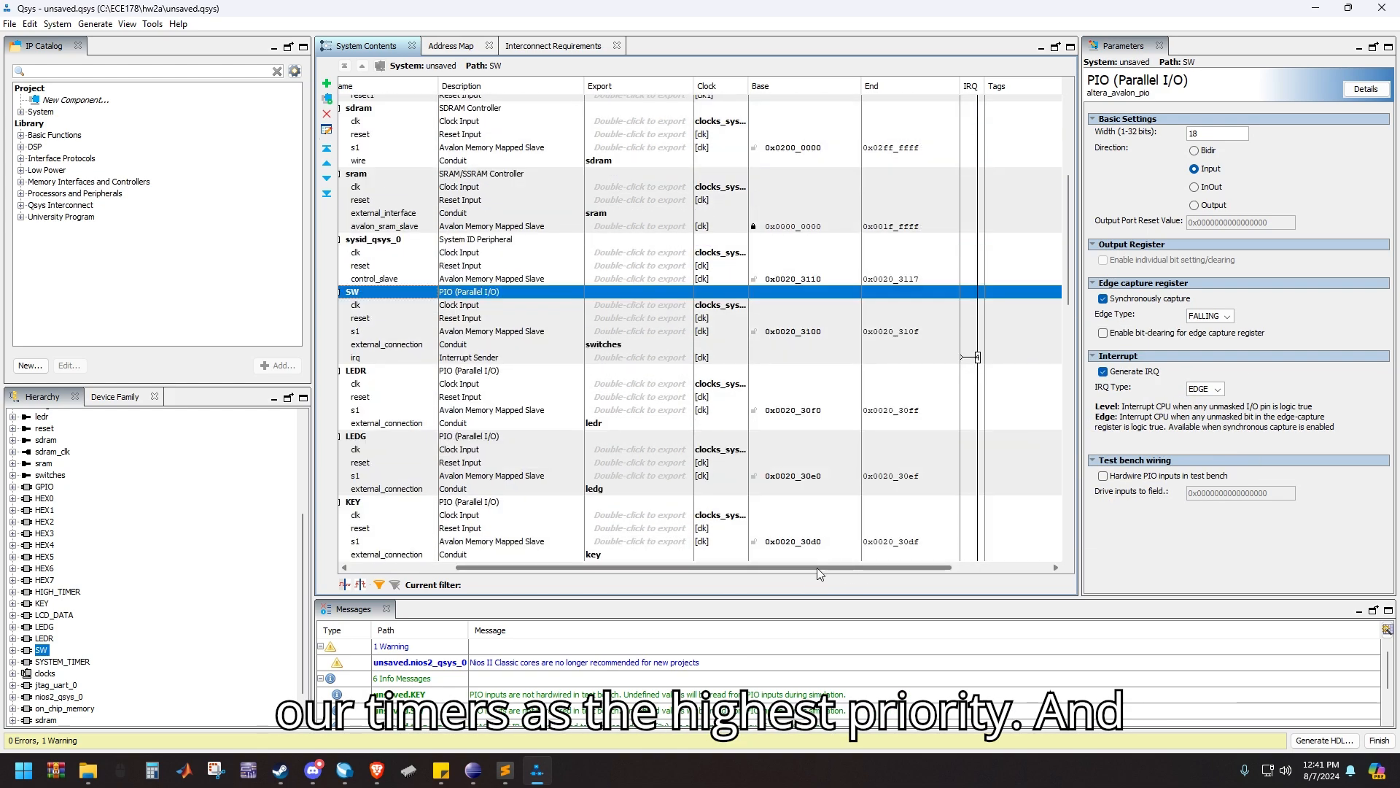
{"action": "left_click_drag", "start_coordinate": [817, 568], "coordinate": [710, 568]}
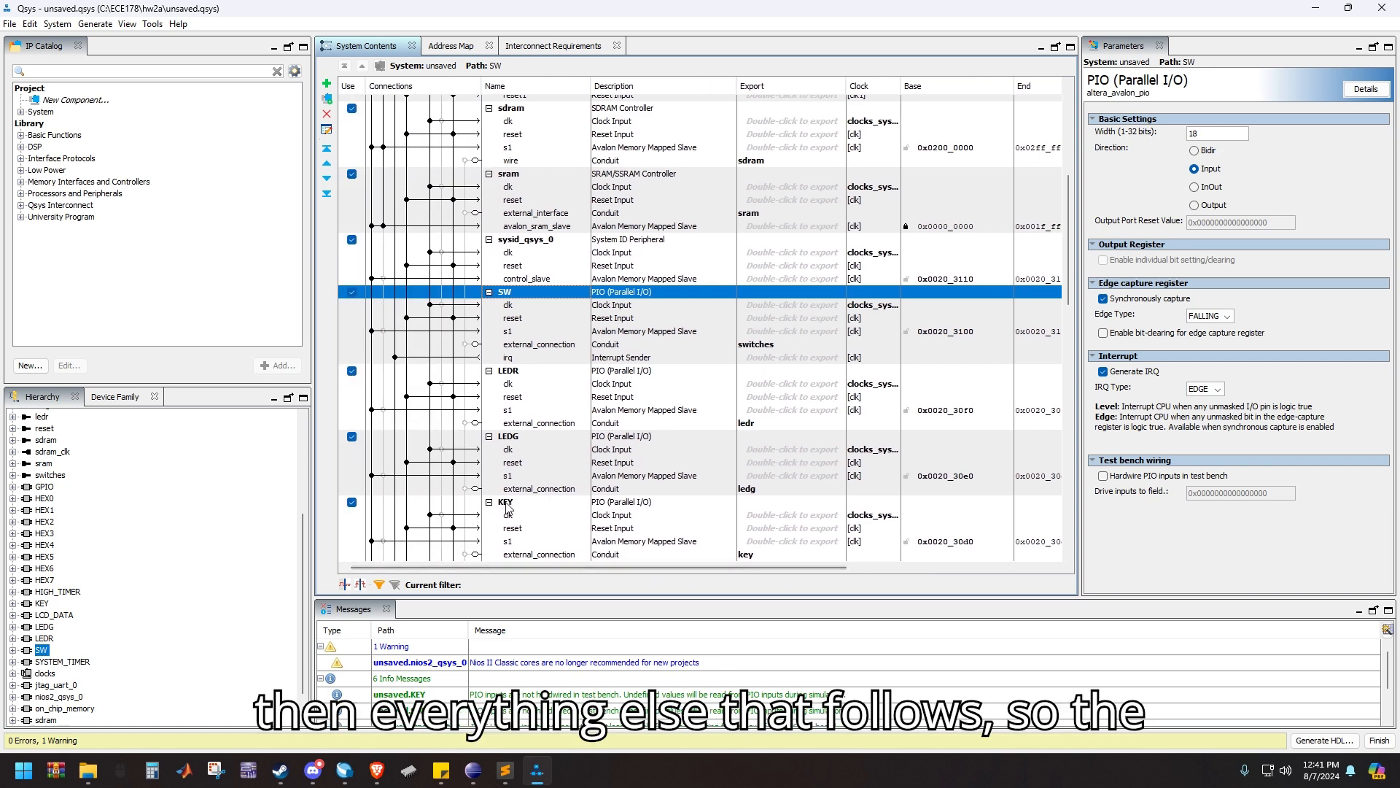
Generate the HDL design files for synthesis from the completed system and finish the Qsys session
{"action": "scroll", "coordinate": [645, 357], "scroll_direction": "up", "scroll_amount": 6}
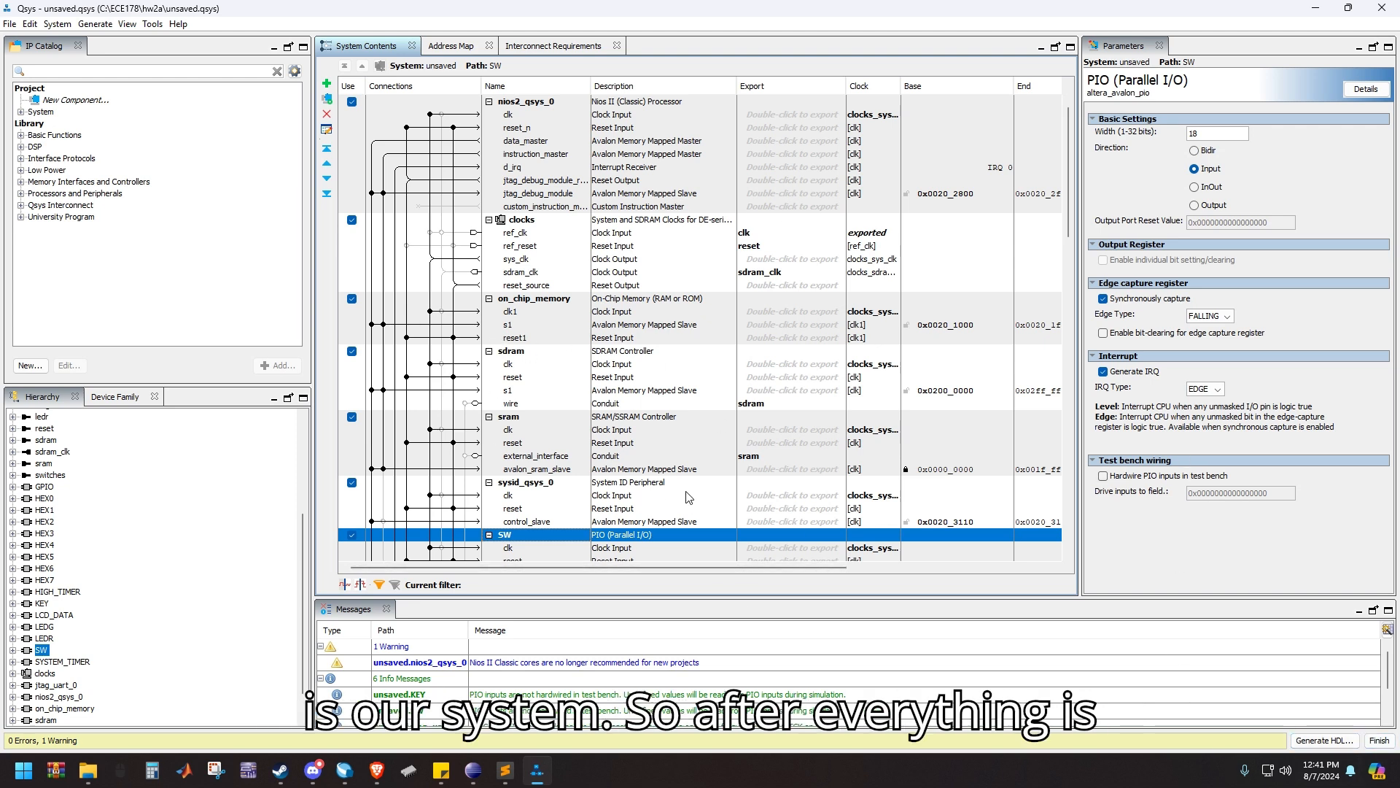
{"action": "left_click", "coordinate": [1348, 741]}
{"action": "left_click", "coordinate": [922, 578]}
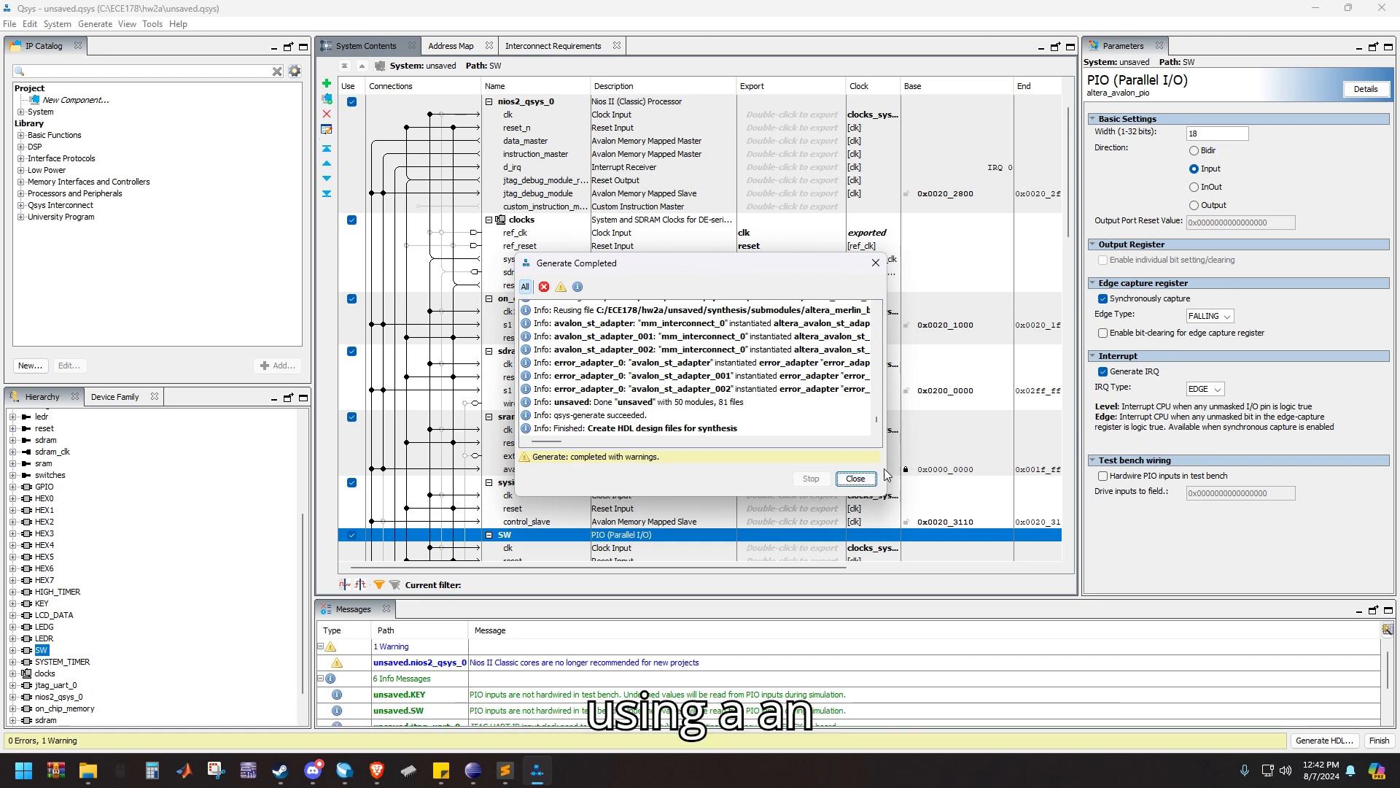
{"action": "left_click", "coordinate": [855, 478]}
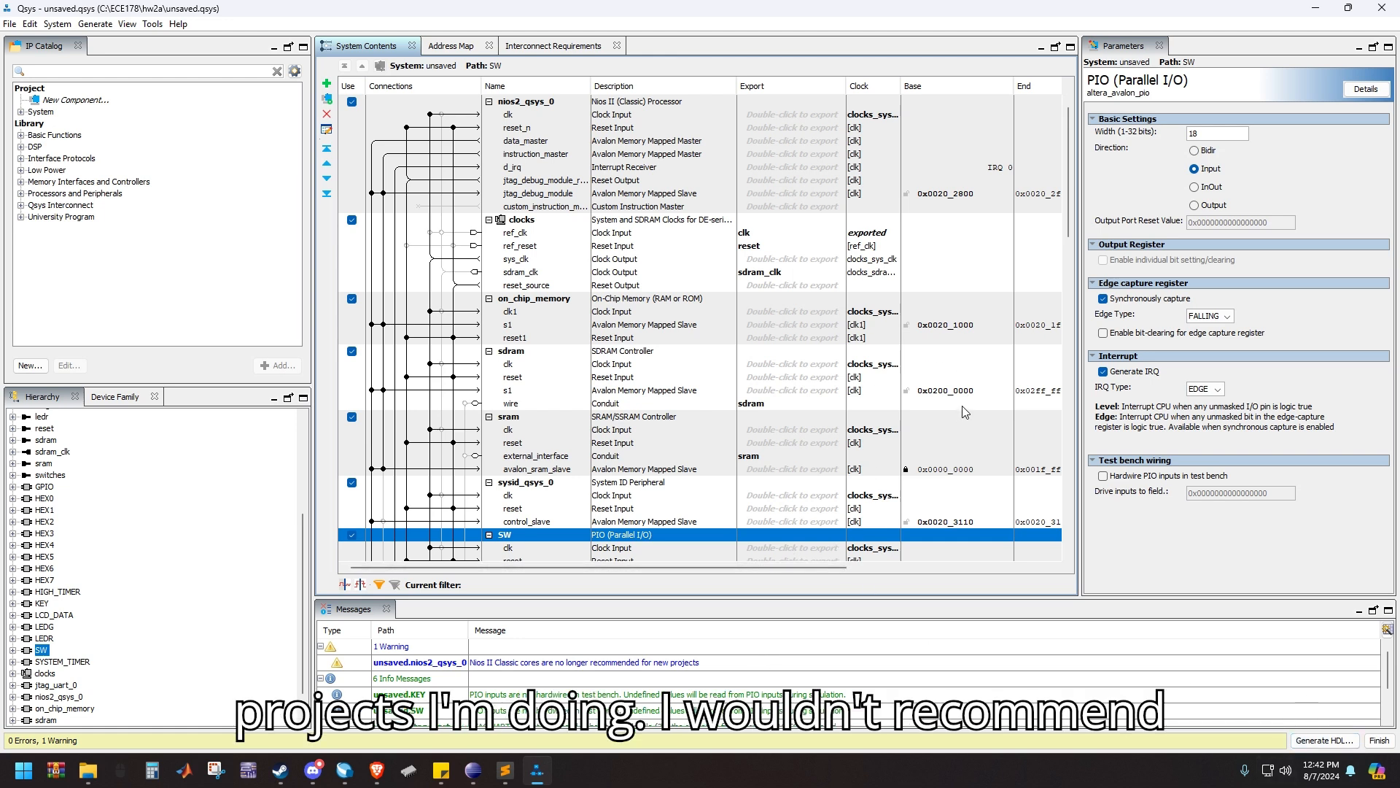
{"action": "left_click", "coordinate": [1378, 740]}
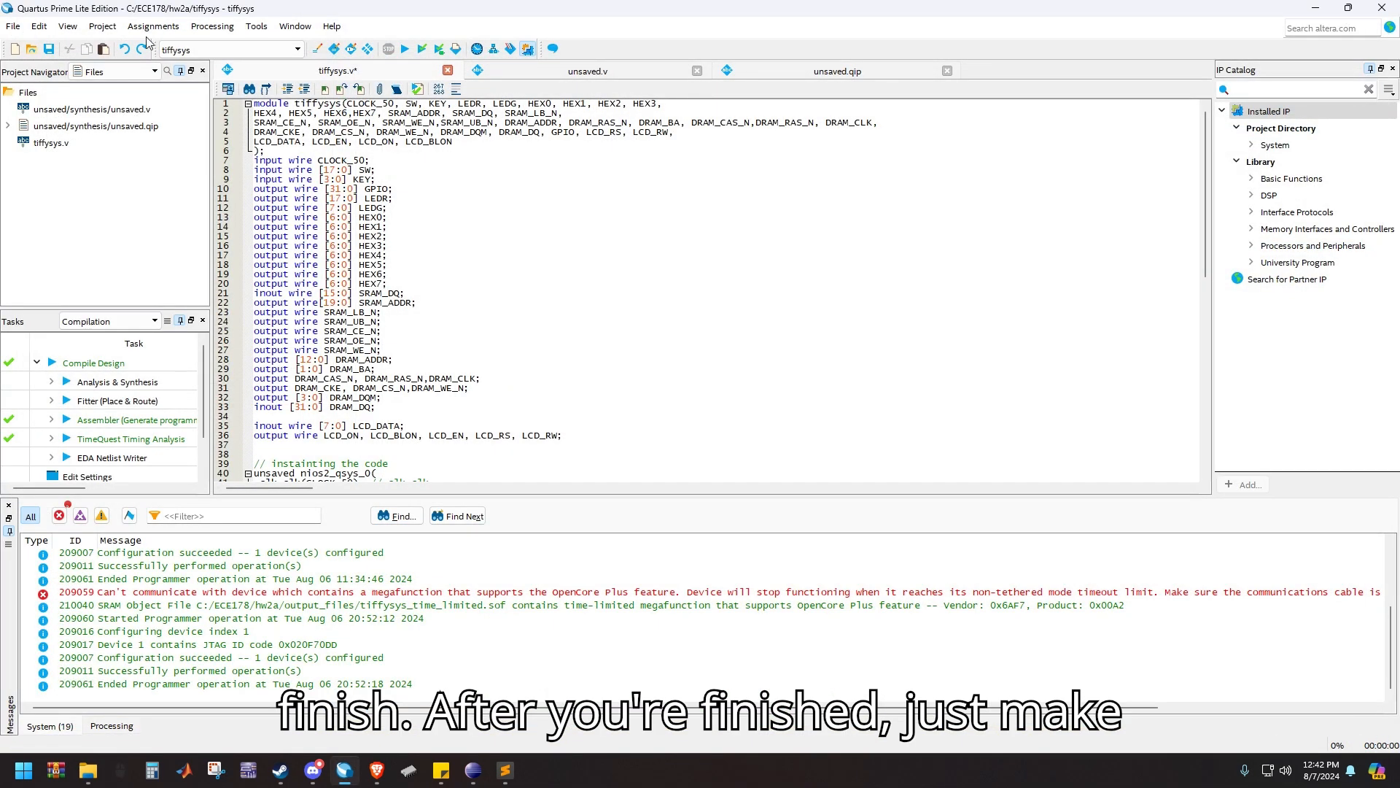
Show the project's file list and remove the old unsaved.v and unsaved.qip files from the project
{"action": "left_click", "coordinate": [132, 126]}
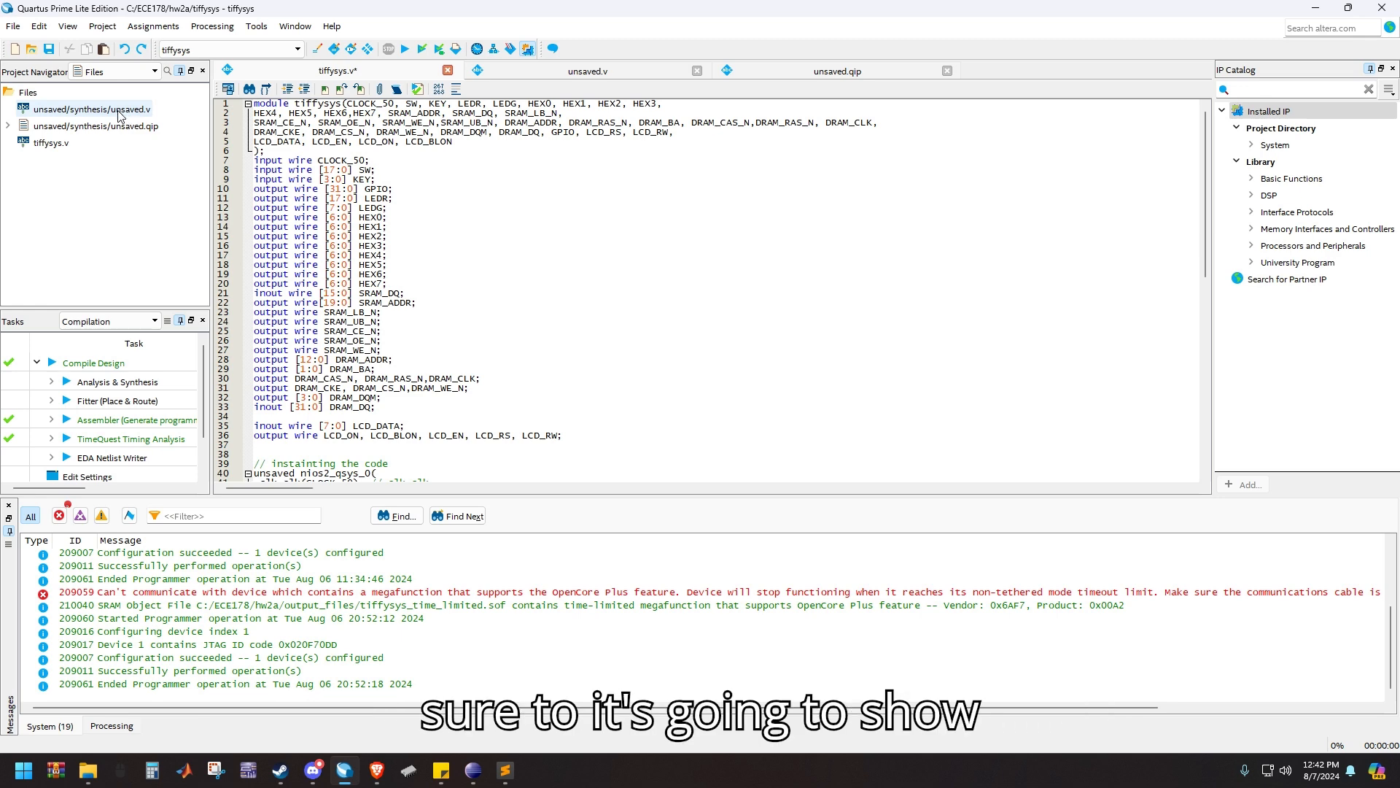
{"action": "left_click", "coordinate": [113, 71]}
{"action": "left_click", "coordinate": [102, 84]}
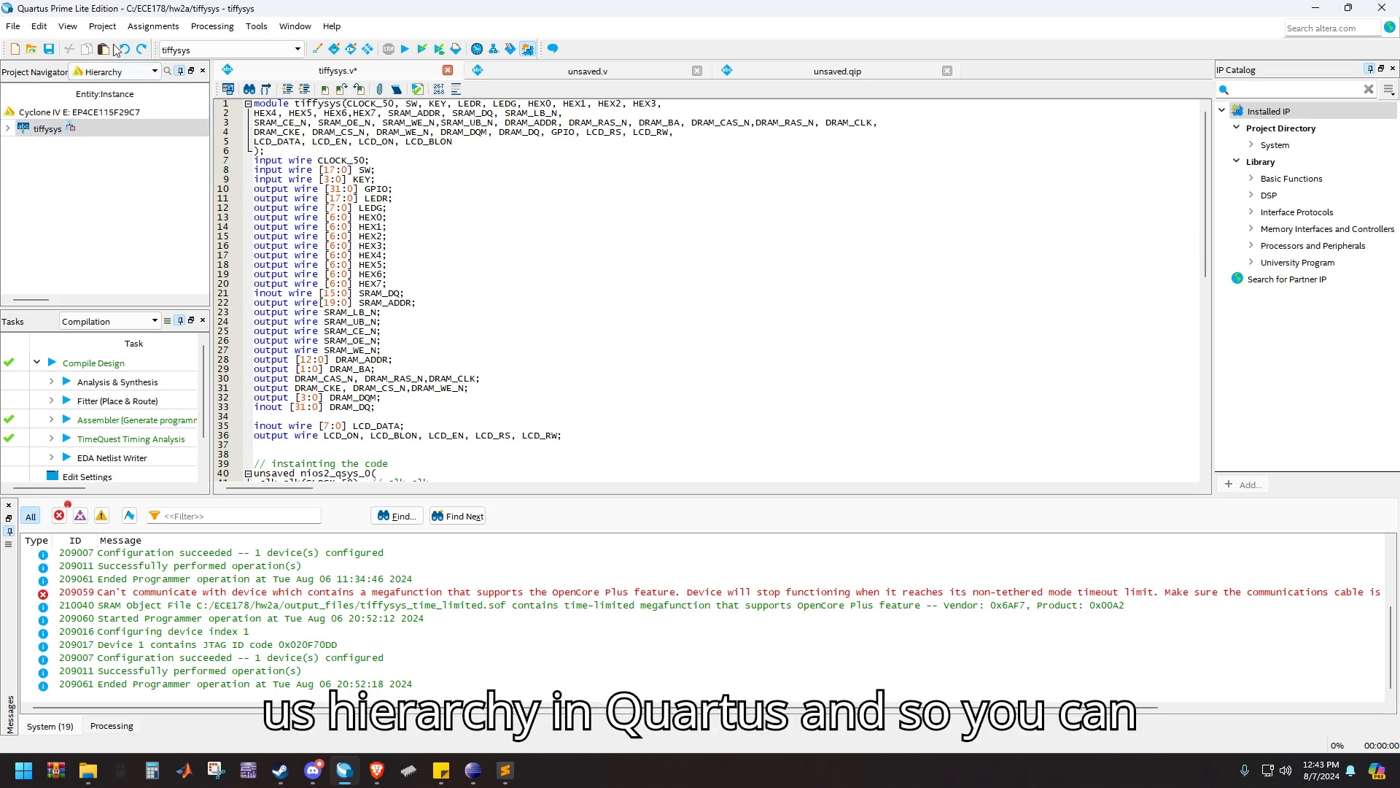
{"action": "left_click", "coordinate": [111, 72]}
{"action": "left_click", "coordinate": [113, 102]}
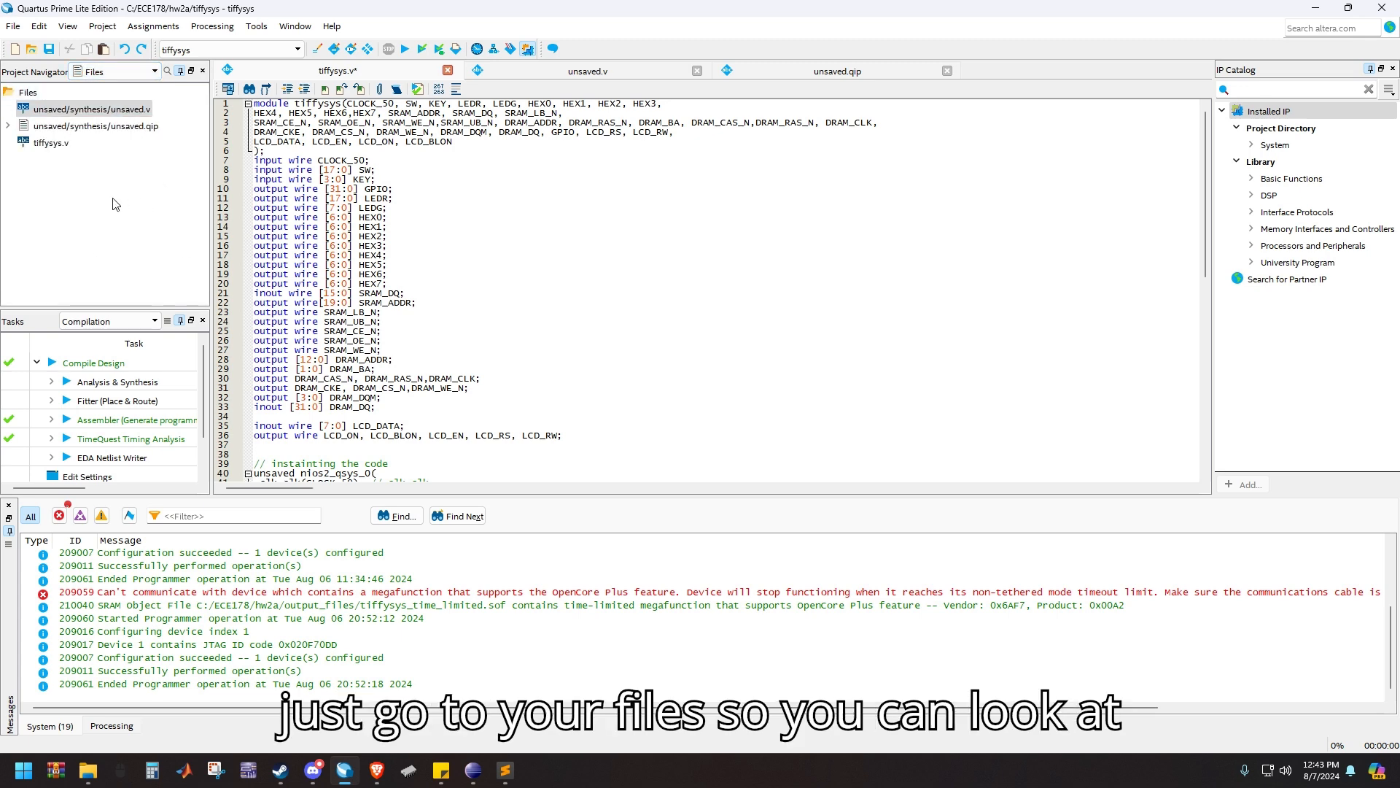
{"action": "left_click_drag", "start_coordinate": [110, 133], "coordinate": [121, 116]}
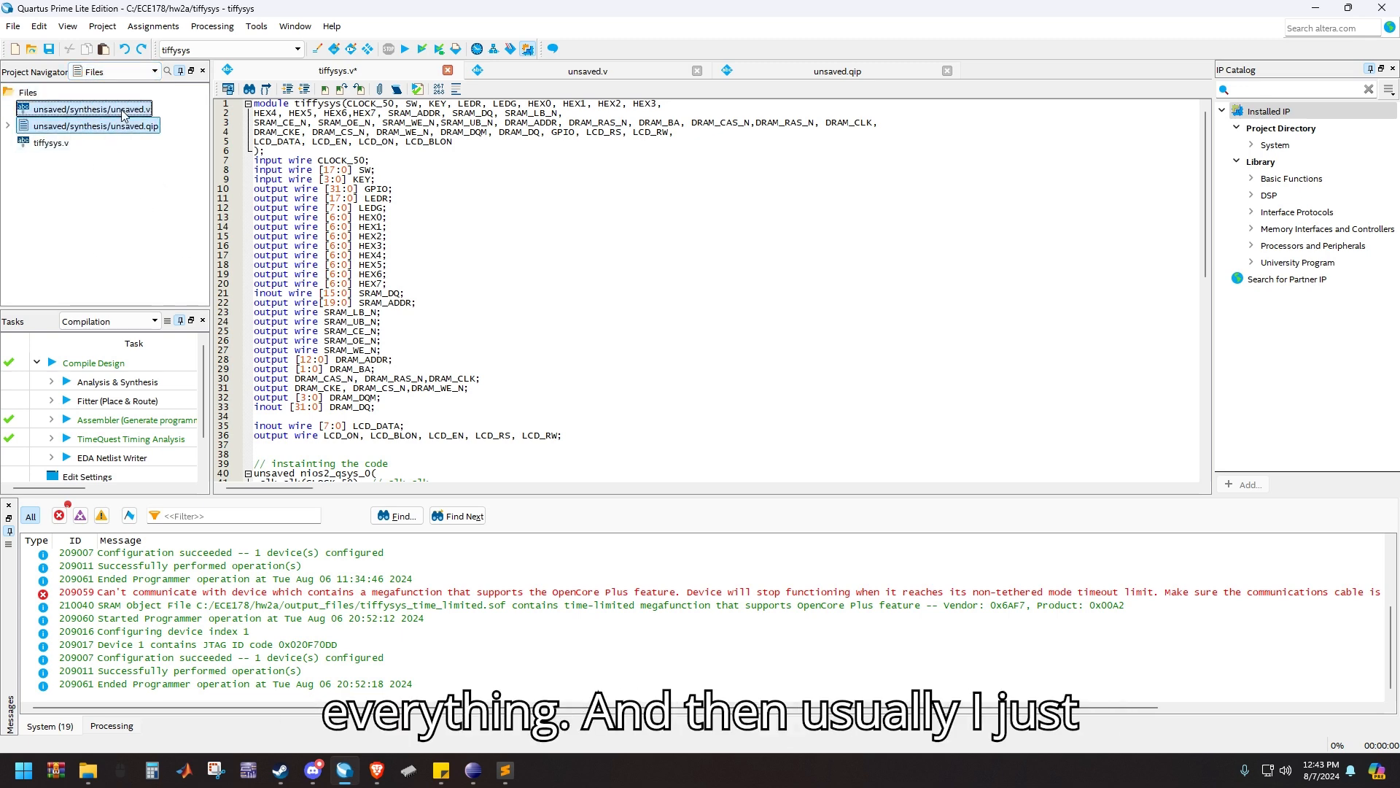
{"action": "key", "text": "Delete"}
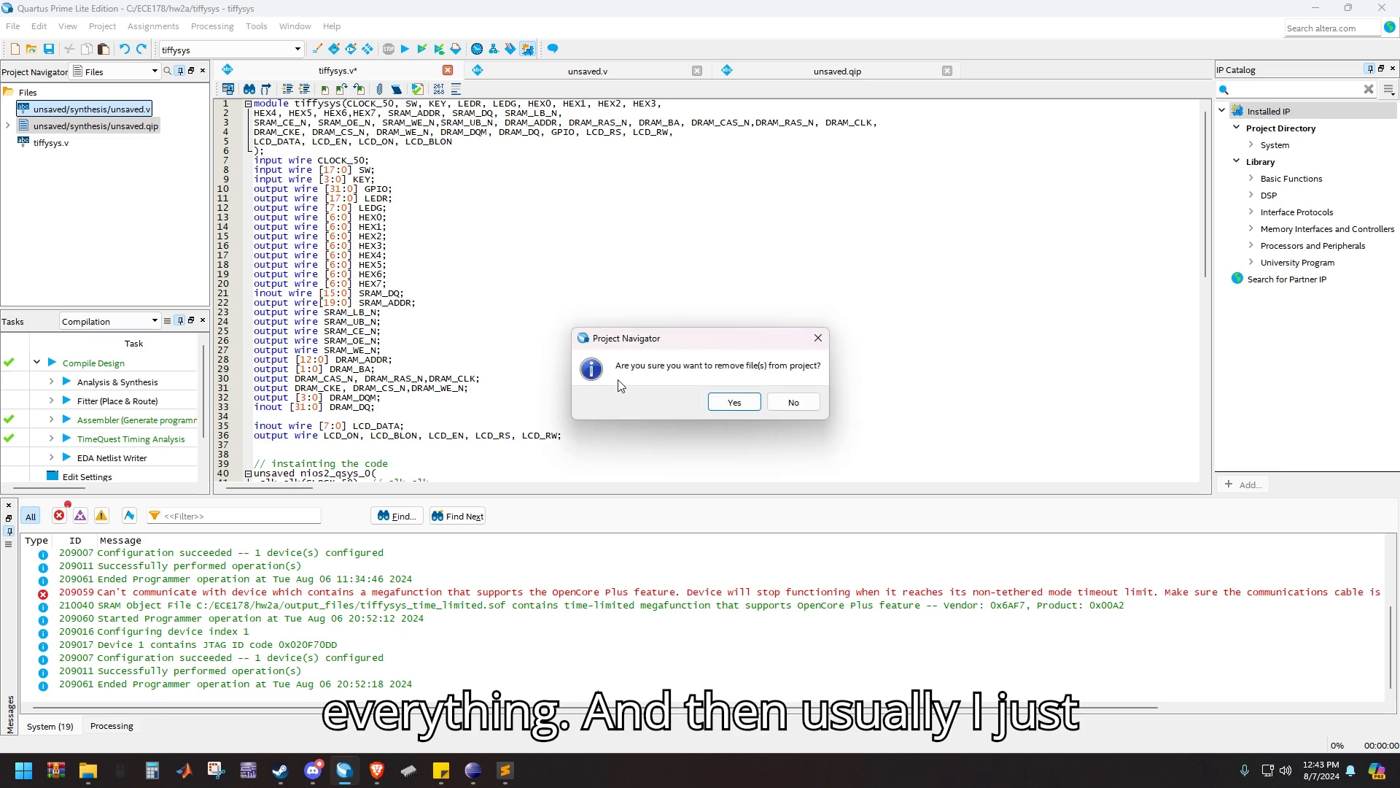
{"action": "left_click", "coordinate": [733, 401]}
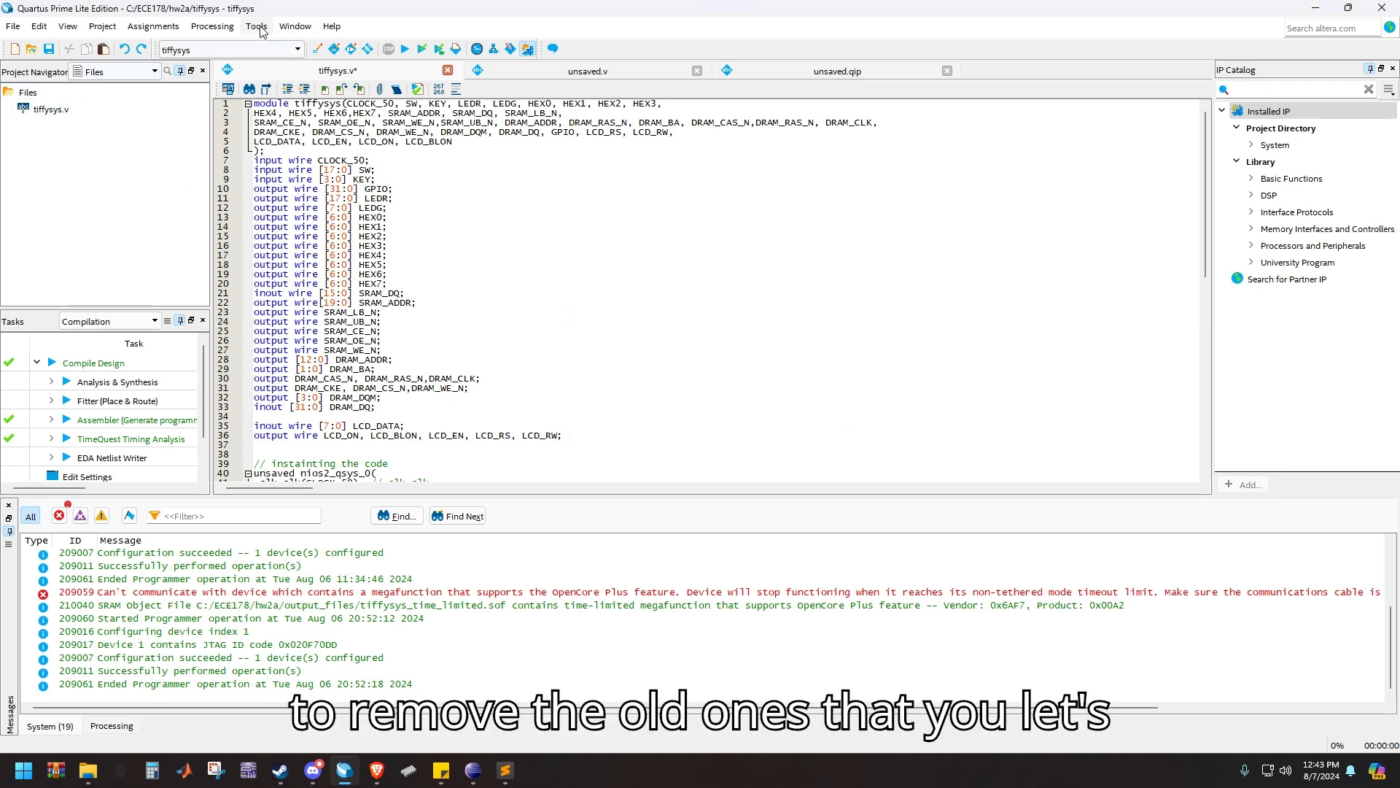
Start adding design files to the project and browse to the hw2a/unsaved/synthesis folder
{"action": "left_click", "coordinate": [156, 26]}
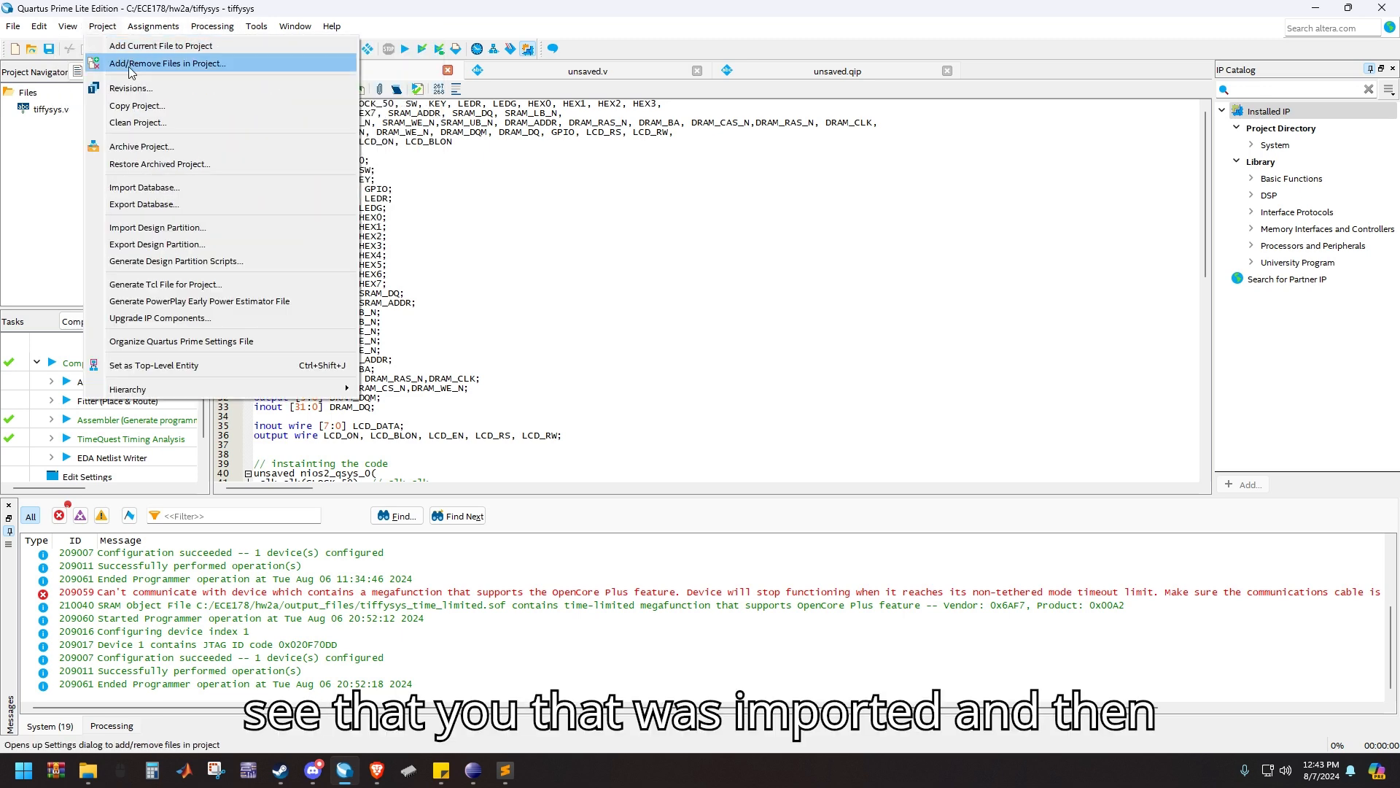
{"action": "left_click", "coordinate": [167, 64]}
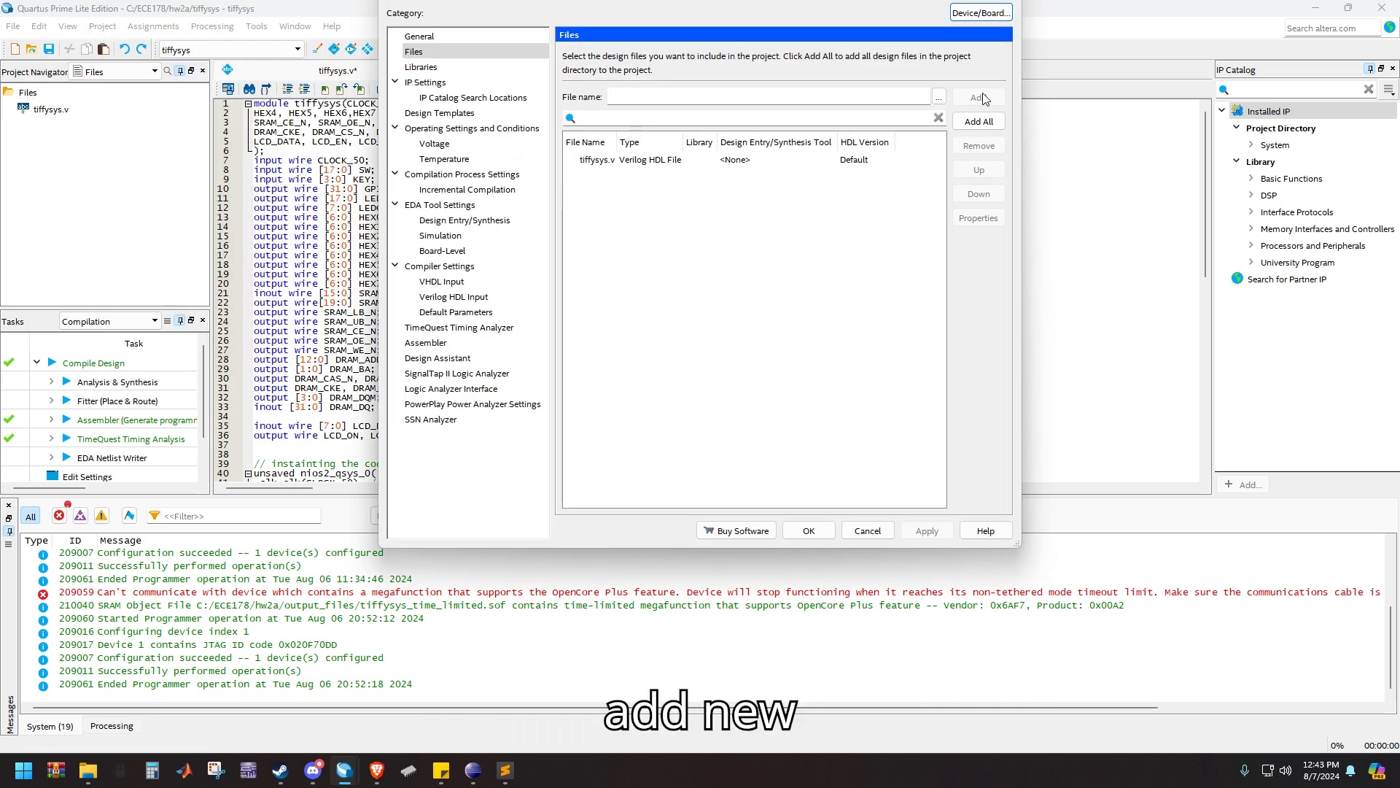
{"action": "left_click", "coordinate": [939, 96]}
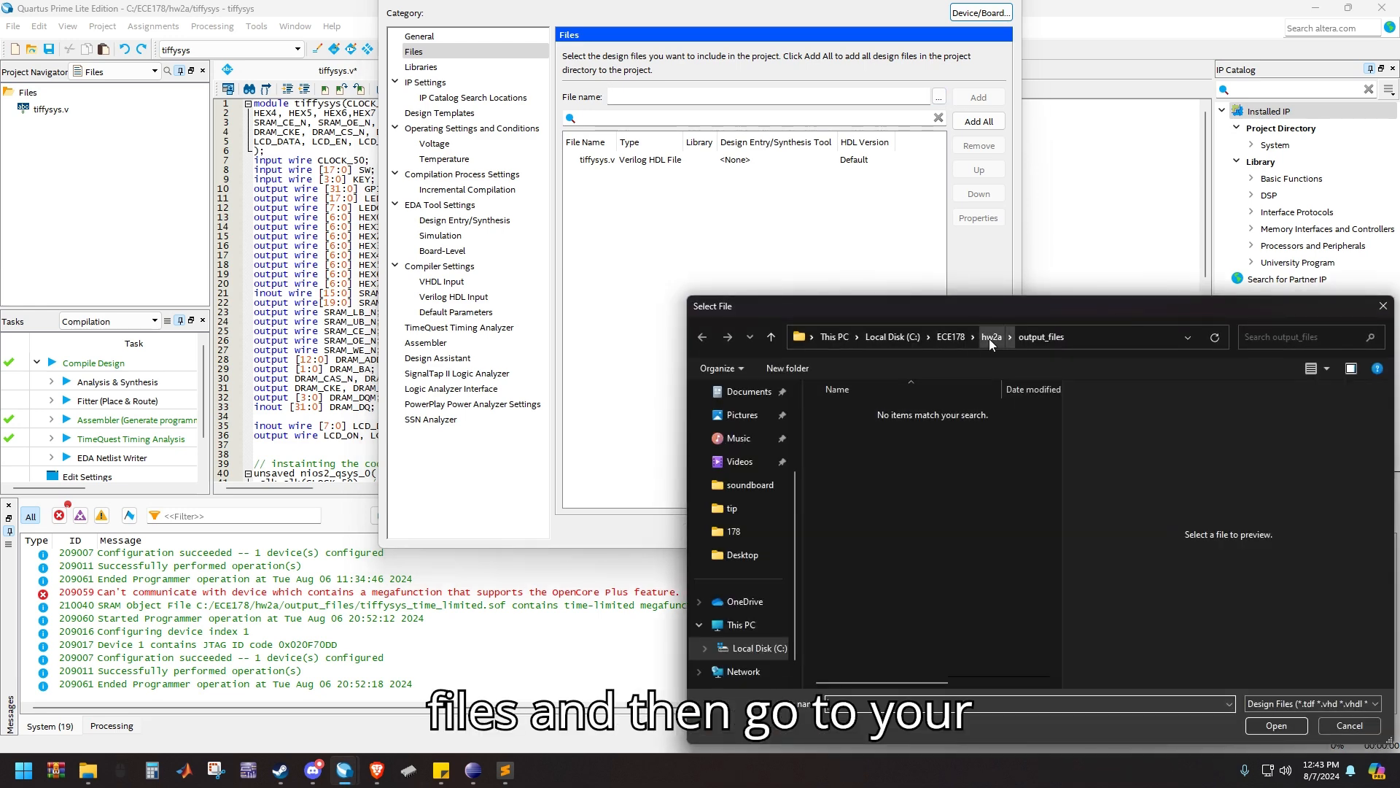
{"action": "left_click", "coordinate": [957, 335]}
{"action": "double_click", "coordinate": [864, 450]}
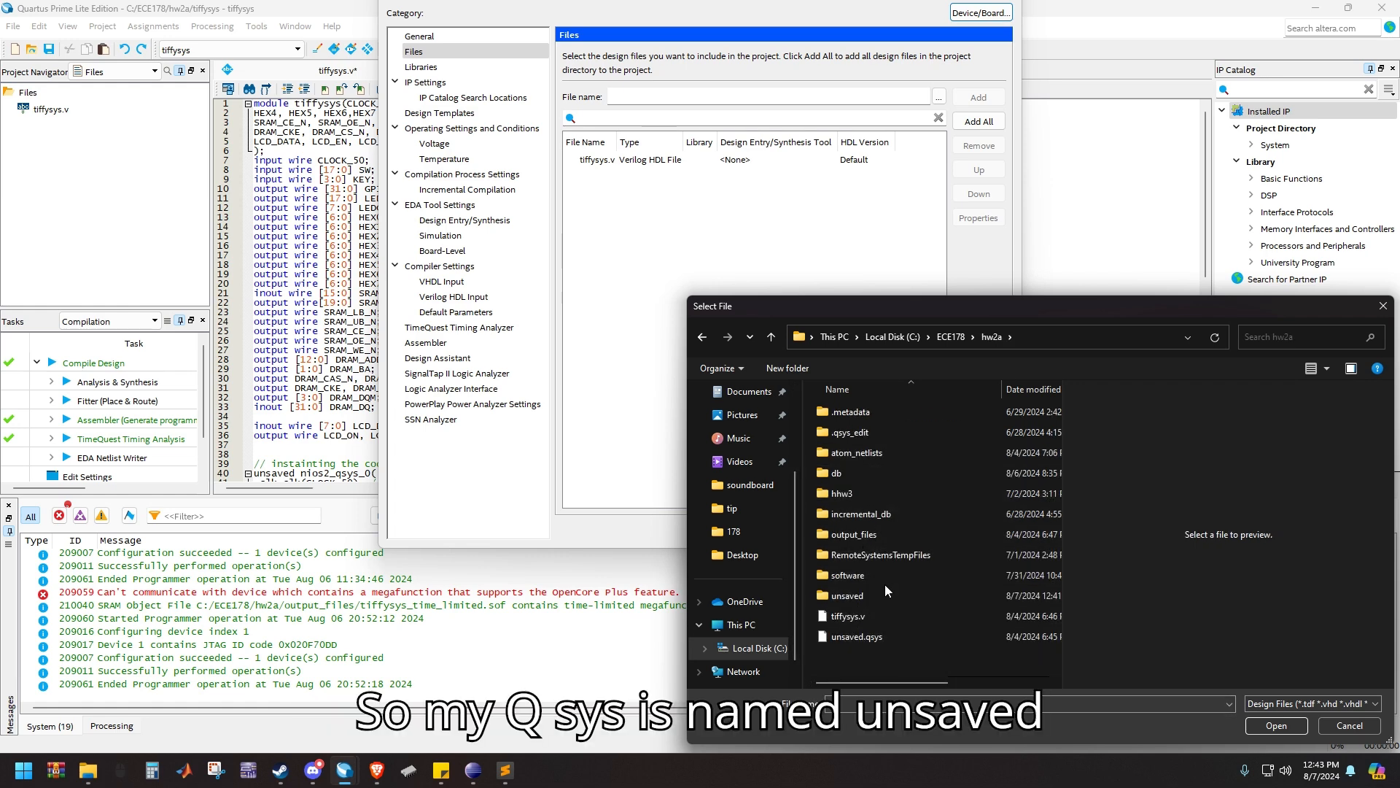
{"action": "double_click", "coordinate": [862, 596]}
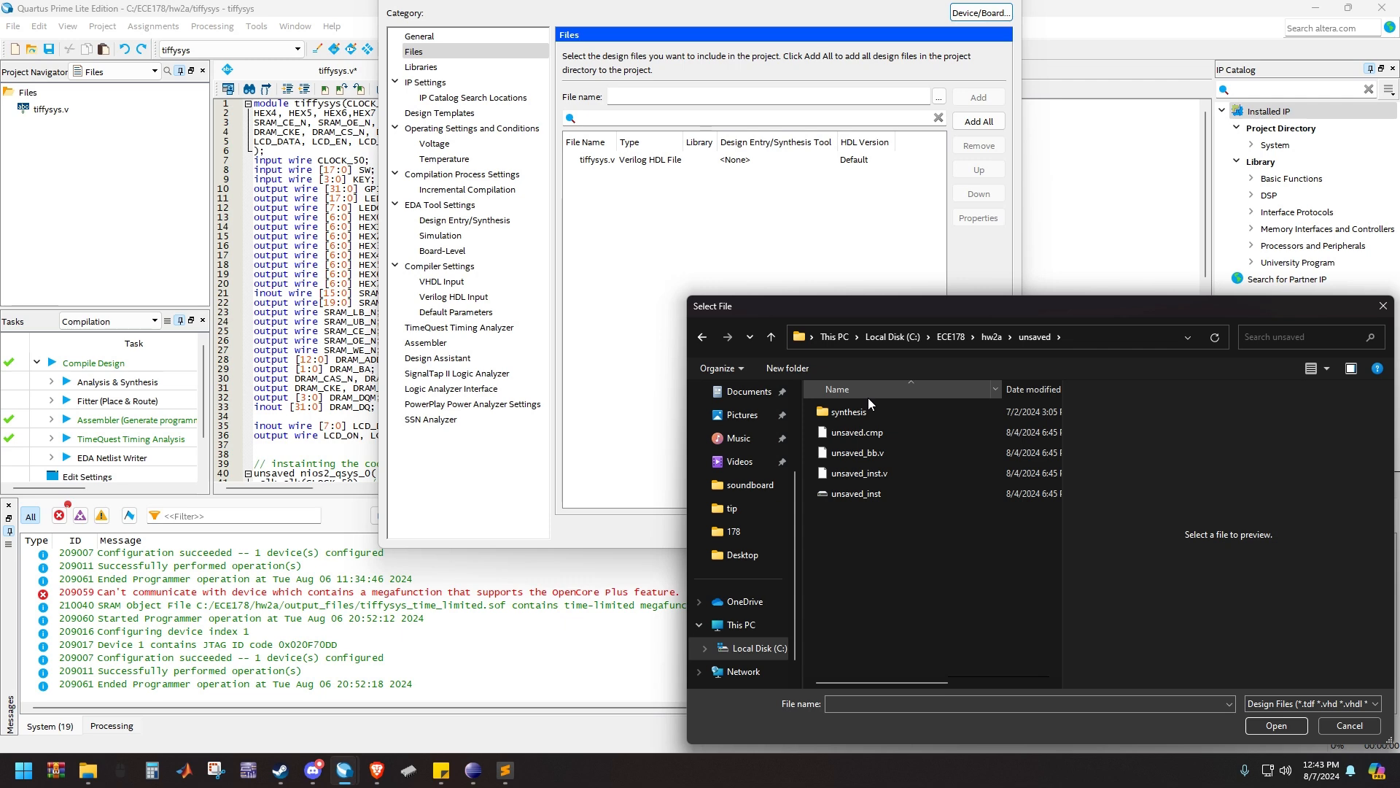
{"action": "double_click", "coordinate": [842, 412]}
Add the newly generated unsaved.v and unsaved.qip files to the project and accept the settings
{"action": "left_click", "coordinate": [865, 453]}
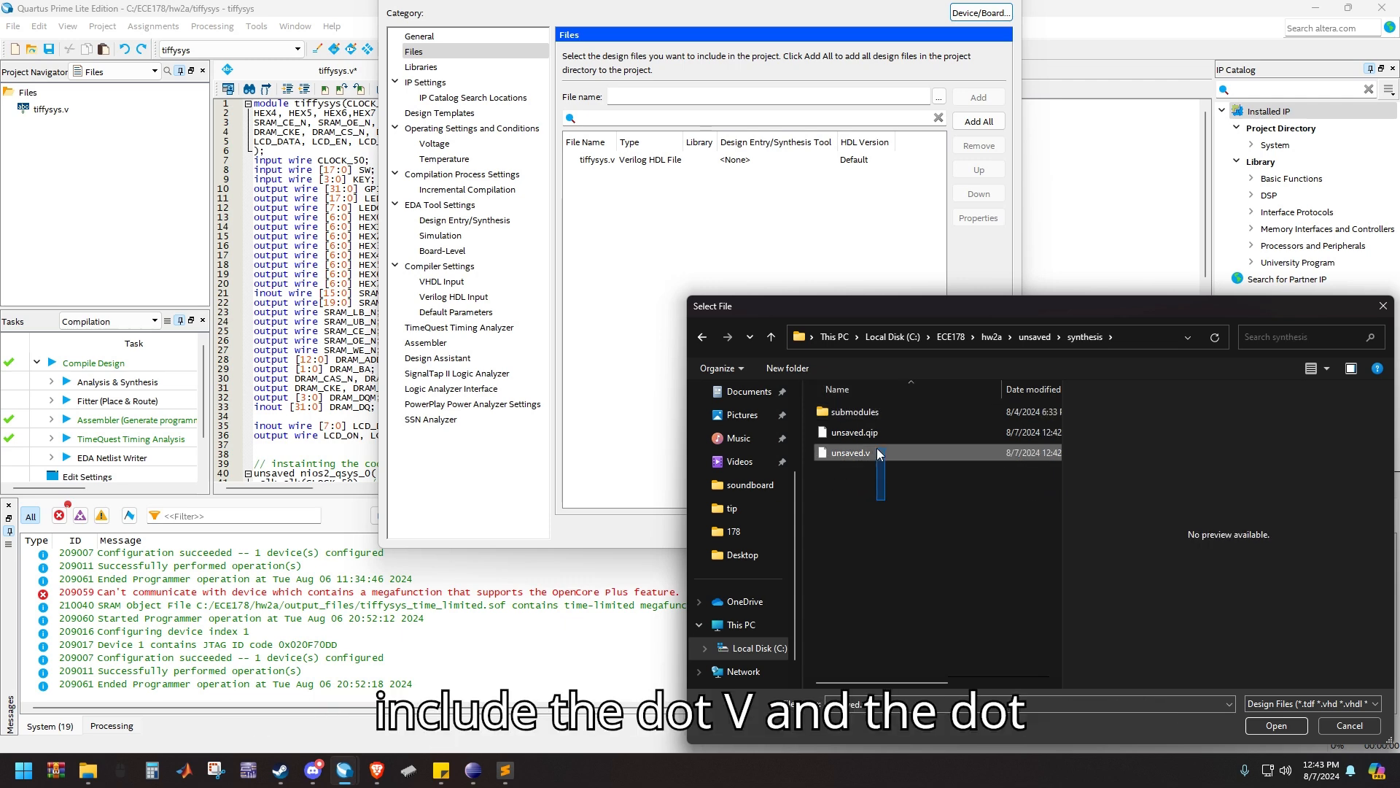
{"action": "left_click", "coordinate": [855, 432], "text": "ctrl"}
{"action": "right_click", "coordinate": [1250, 631]}
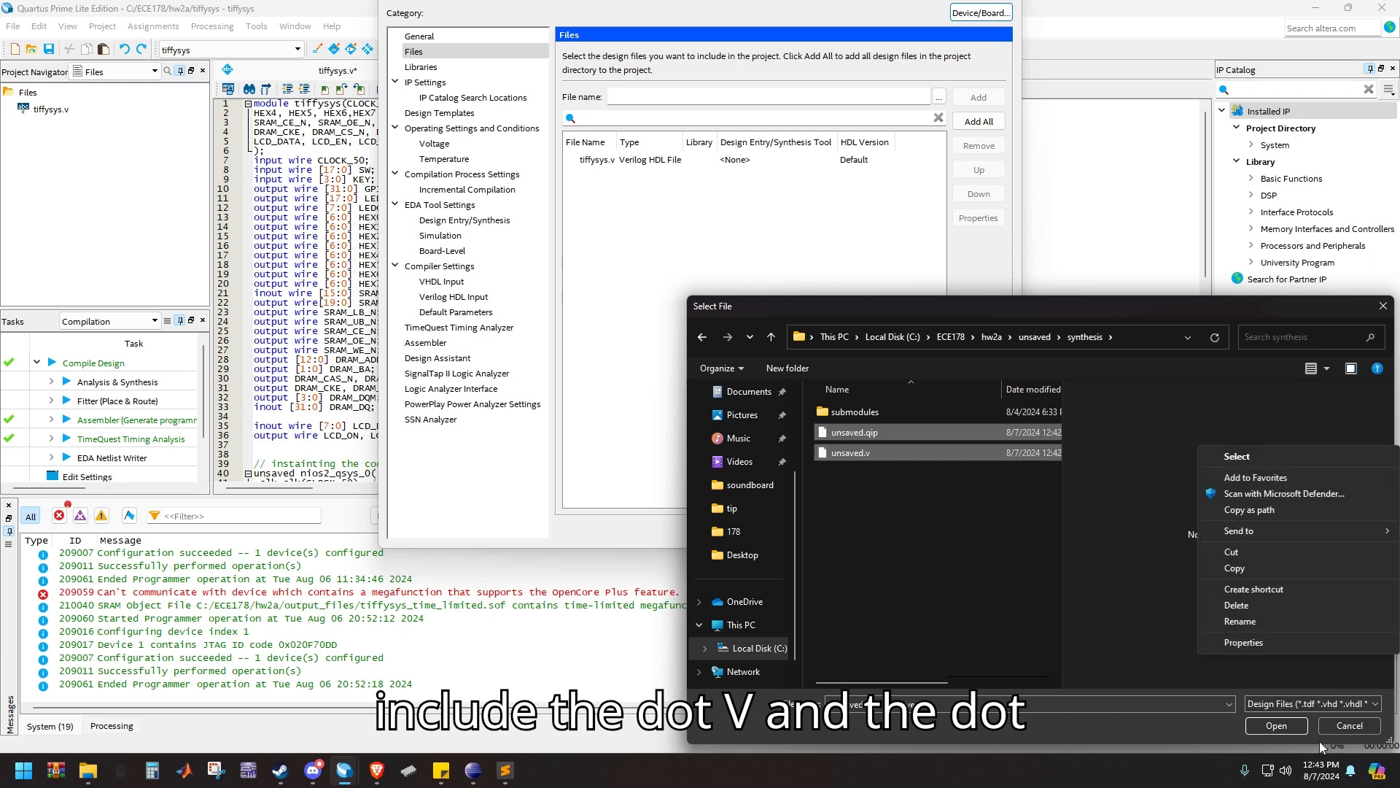
{"action": "left_click", "coordinate": [1277, 727]}
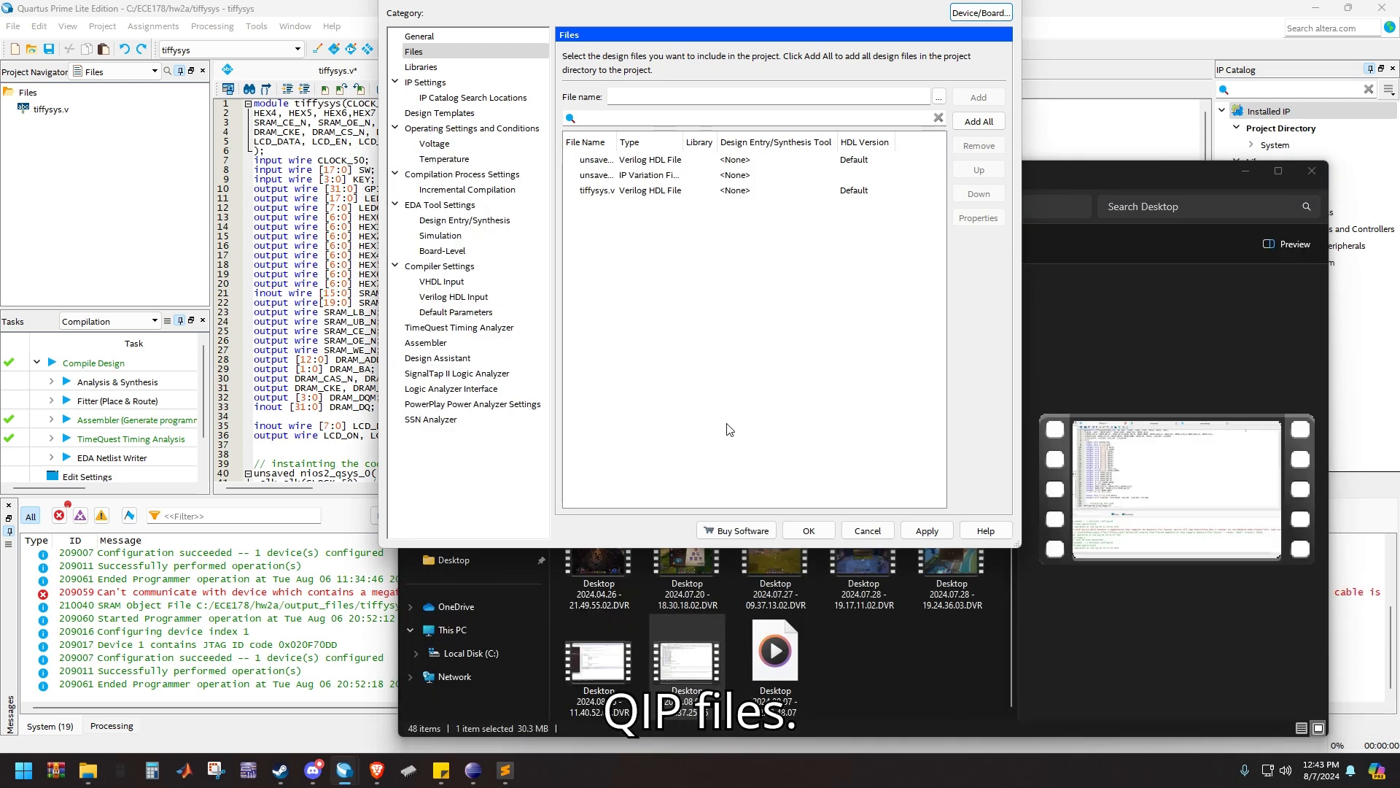
{"action": "left_click", "coordinate": [1242, 179]}
{"action": "left_click", "coordinate": [1243, 175]}
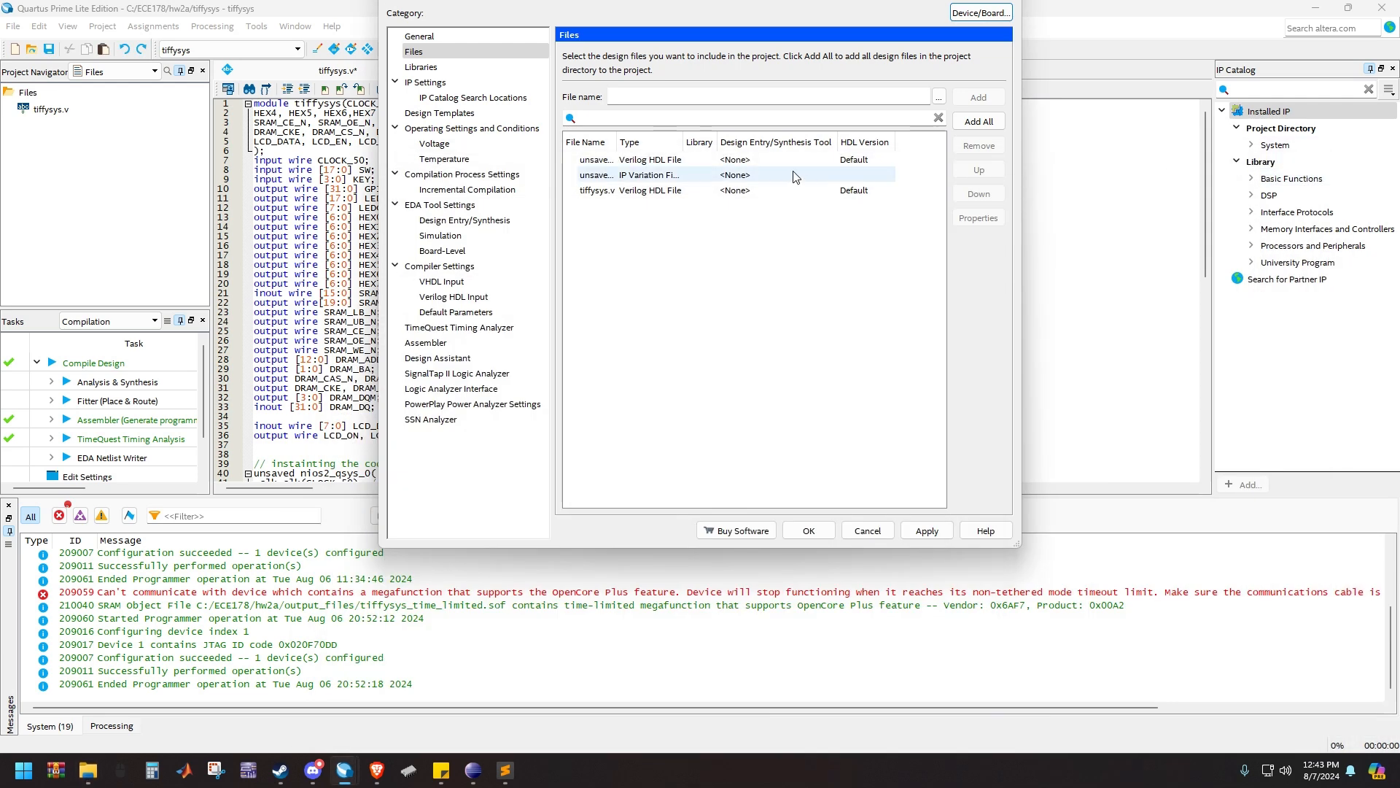
{"action": "left_click", "coordinate": [809, 531]}
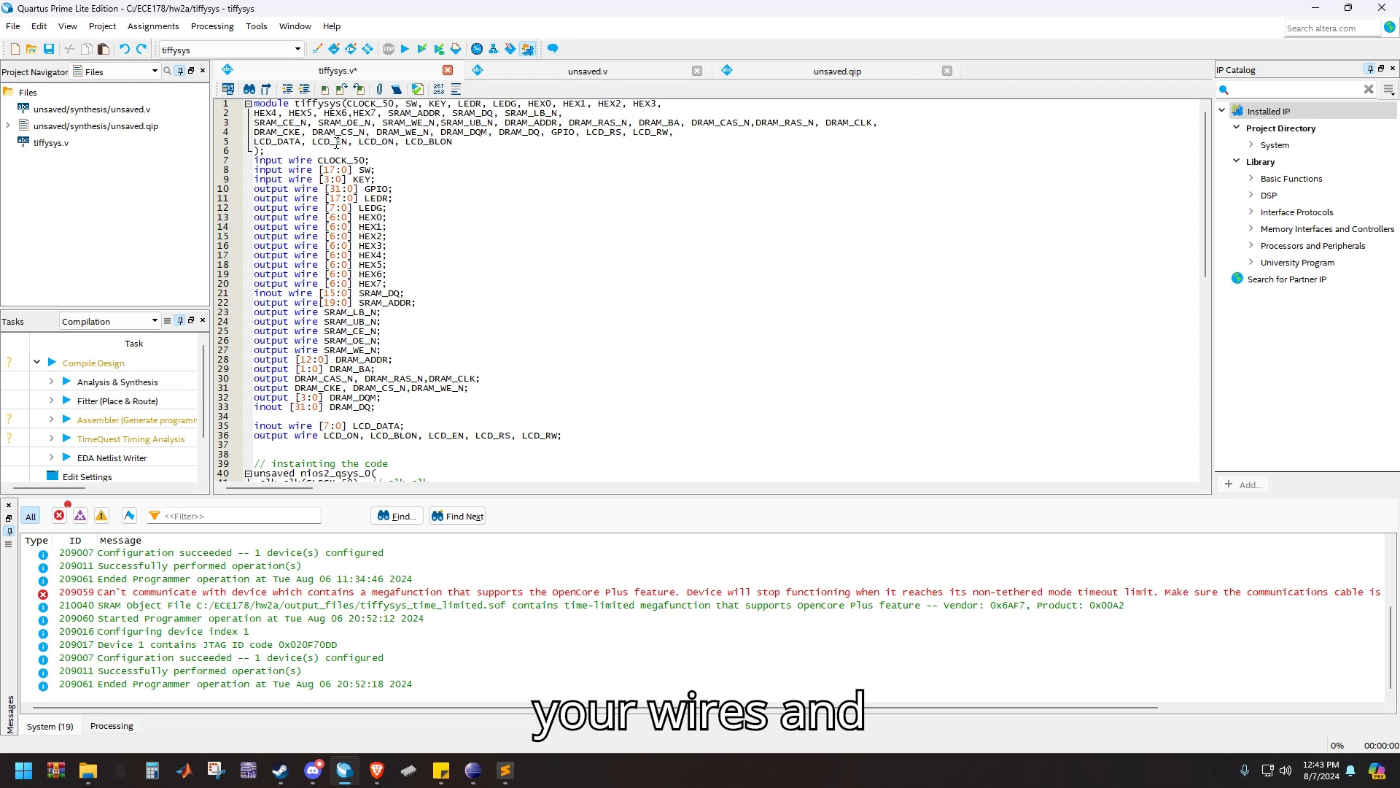
Open and reload the generated unsaved.v and examine the port names of its unsaved module
{"action": "double_click", "coordinate": [102, 111]}
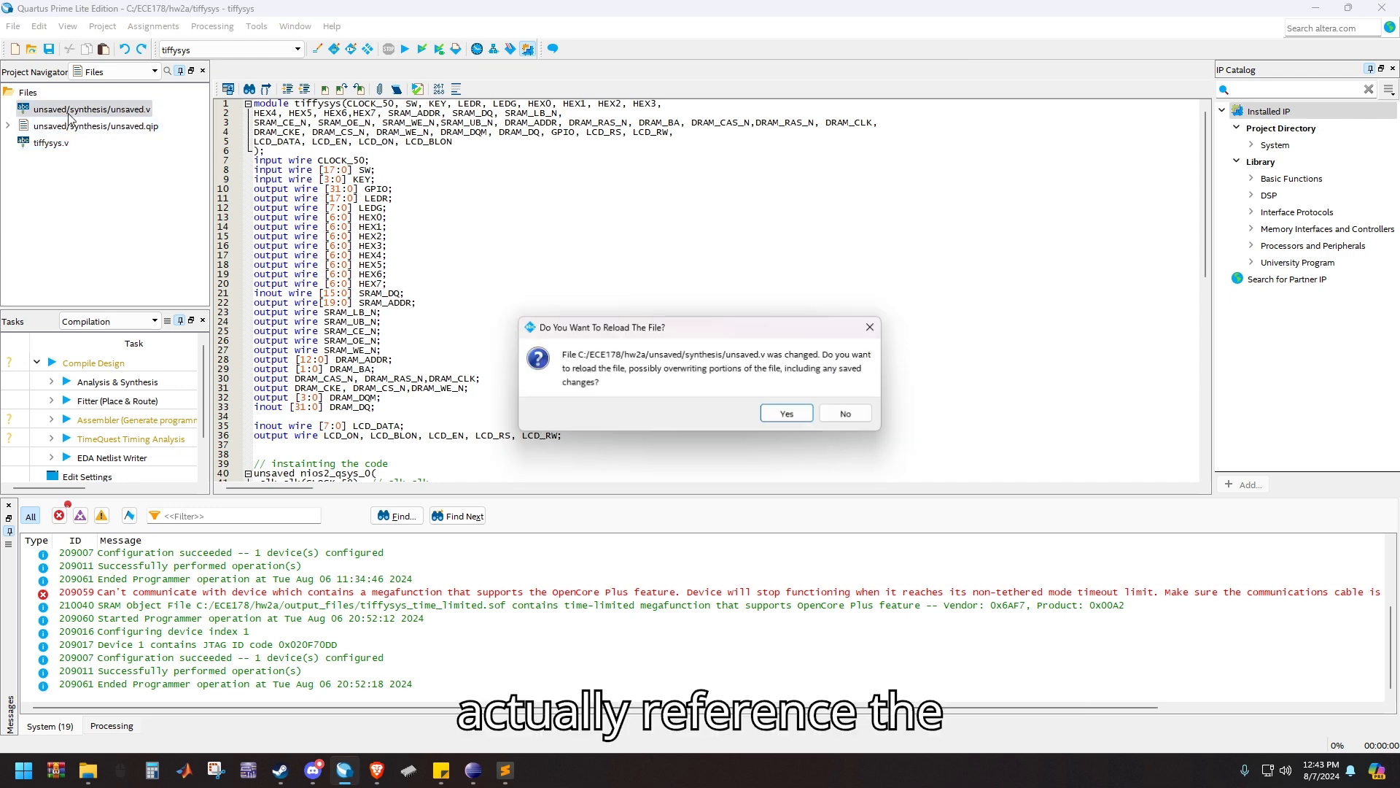
{"action": "left_click", "coordinate": [791, 416]}
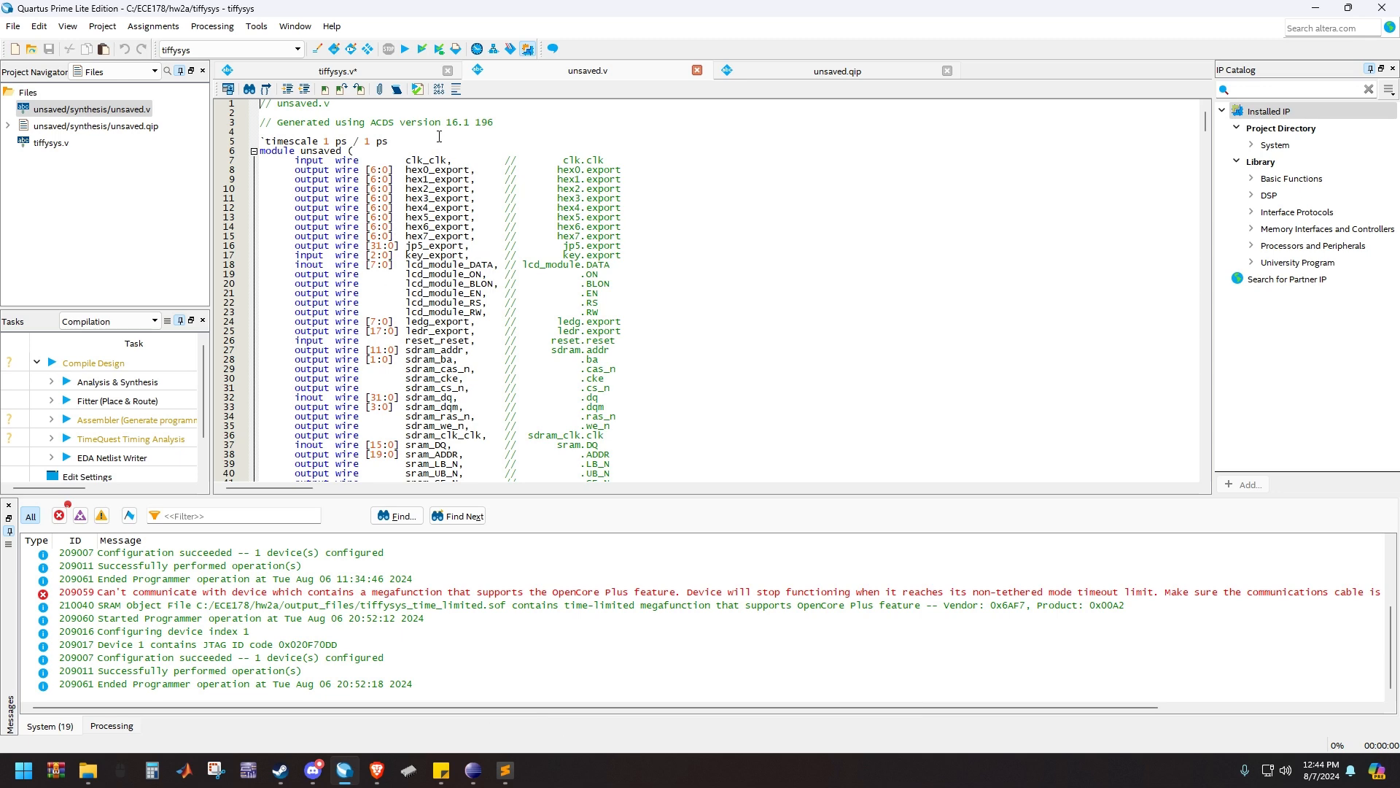
{"action": "left_click_drag", "start_coordinate": [458, 160], "coordinate": [435, 159]}
{"action": "scroll", "coordinate": [407, 246], "scroll_direction": "down", "scroll_amount": 9}
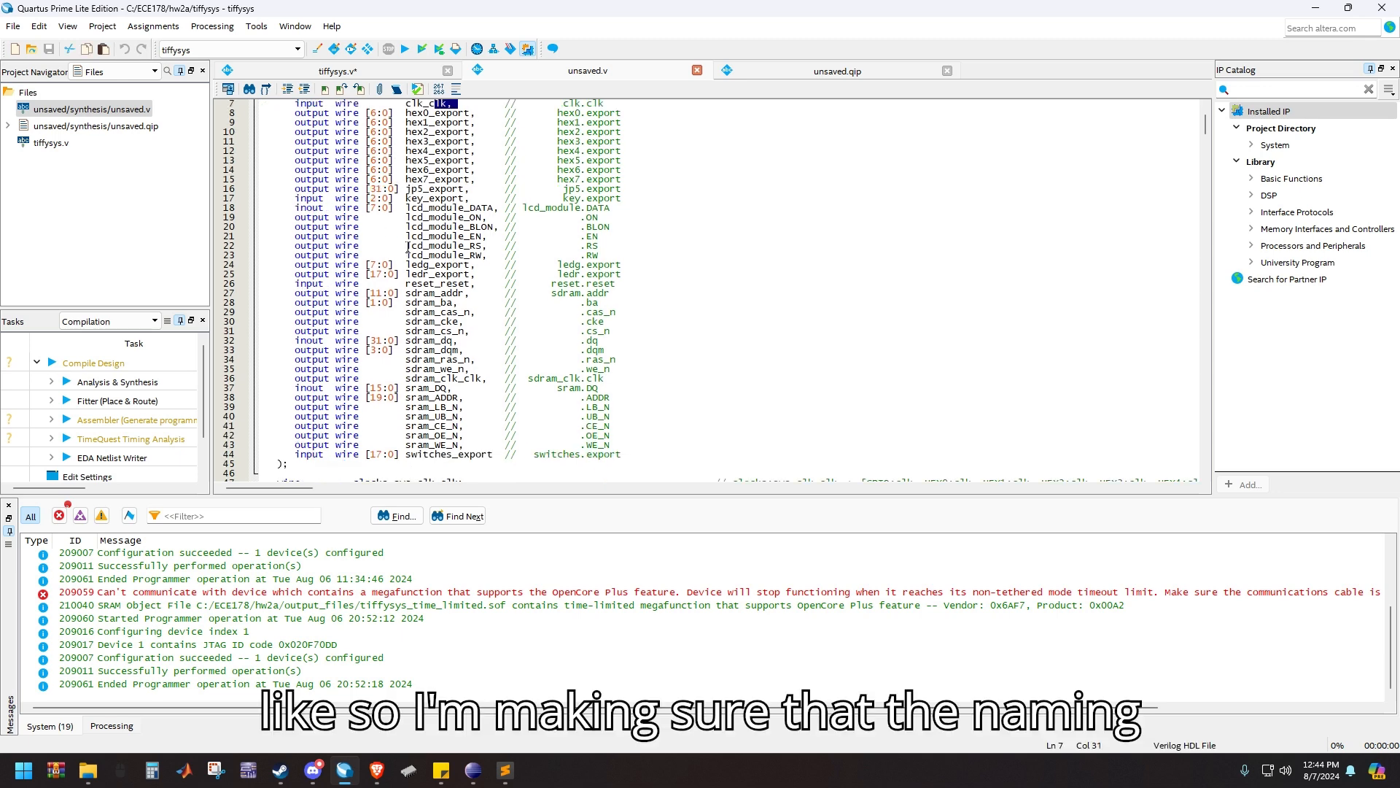
{"action": "scroll", "coordinate": [410, 265], "scroll_direction": "up", "scroll_amount": 9}
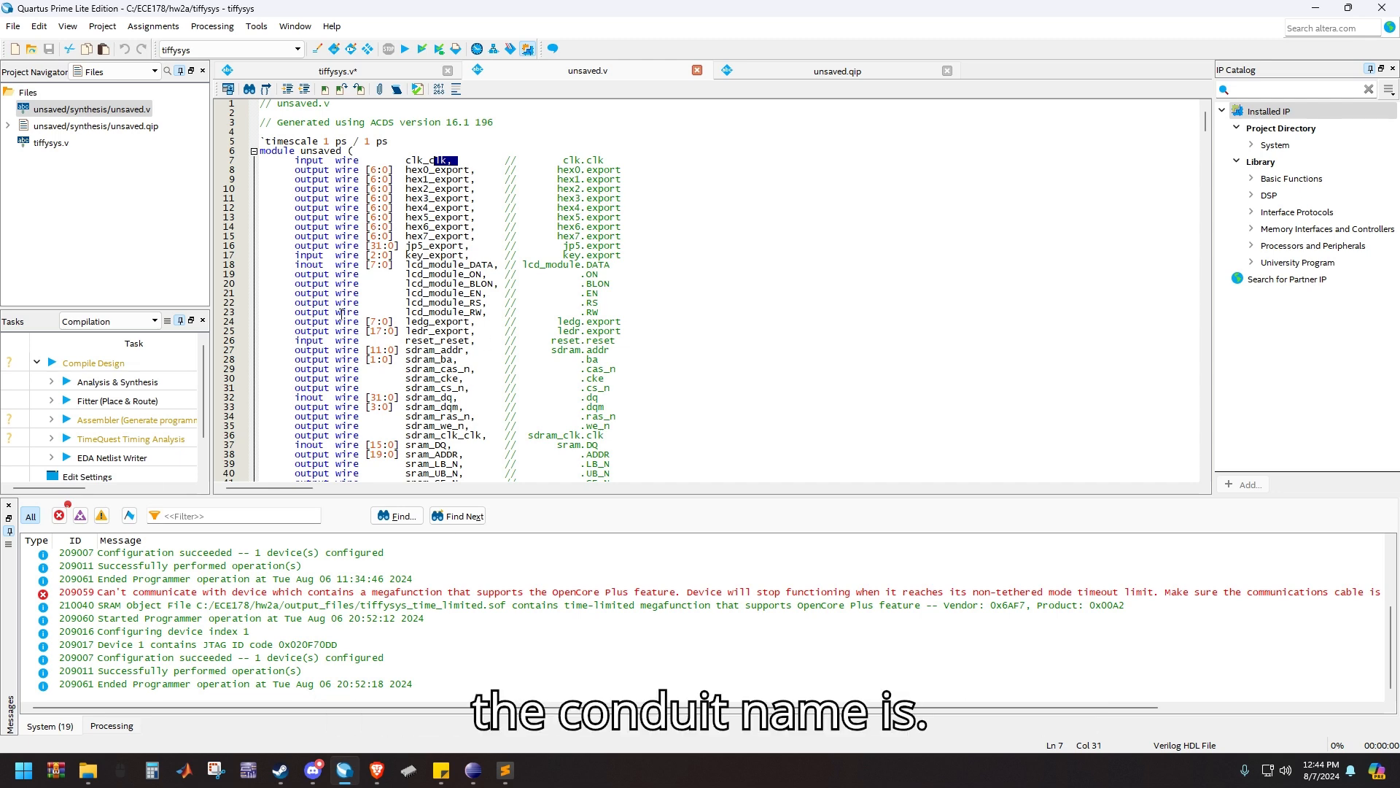
Review the top module tiffysys.v, including its port declarations and the port connections of the nios2_qsys_0 instance
{"action": "left_click", "coordinate": [312, 74]}
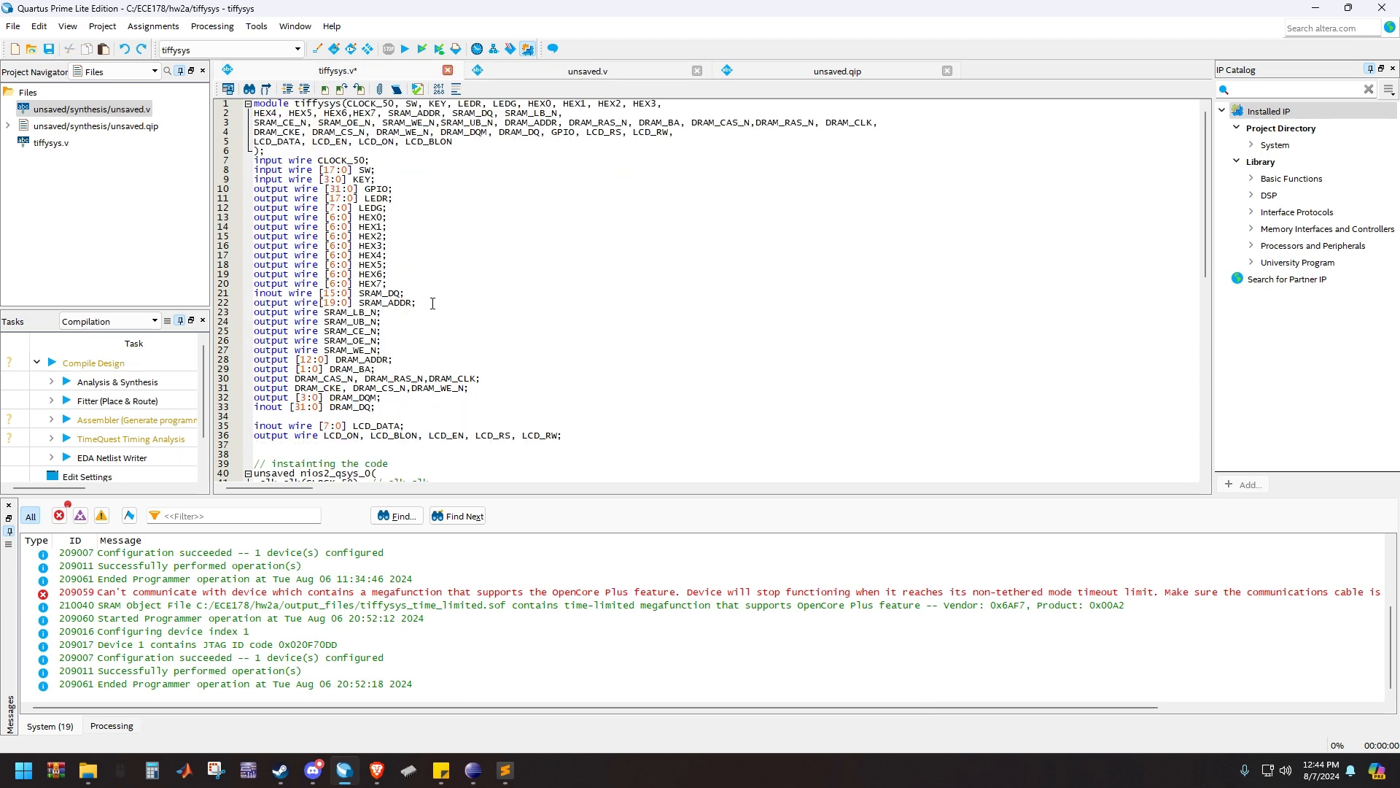
{"action": "left_click", "coordinate": [372, 179]}
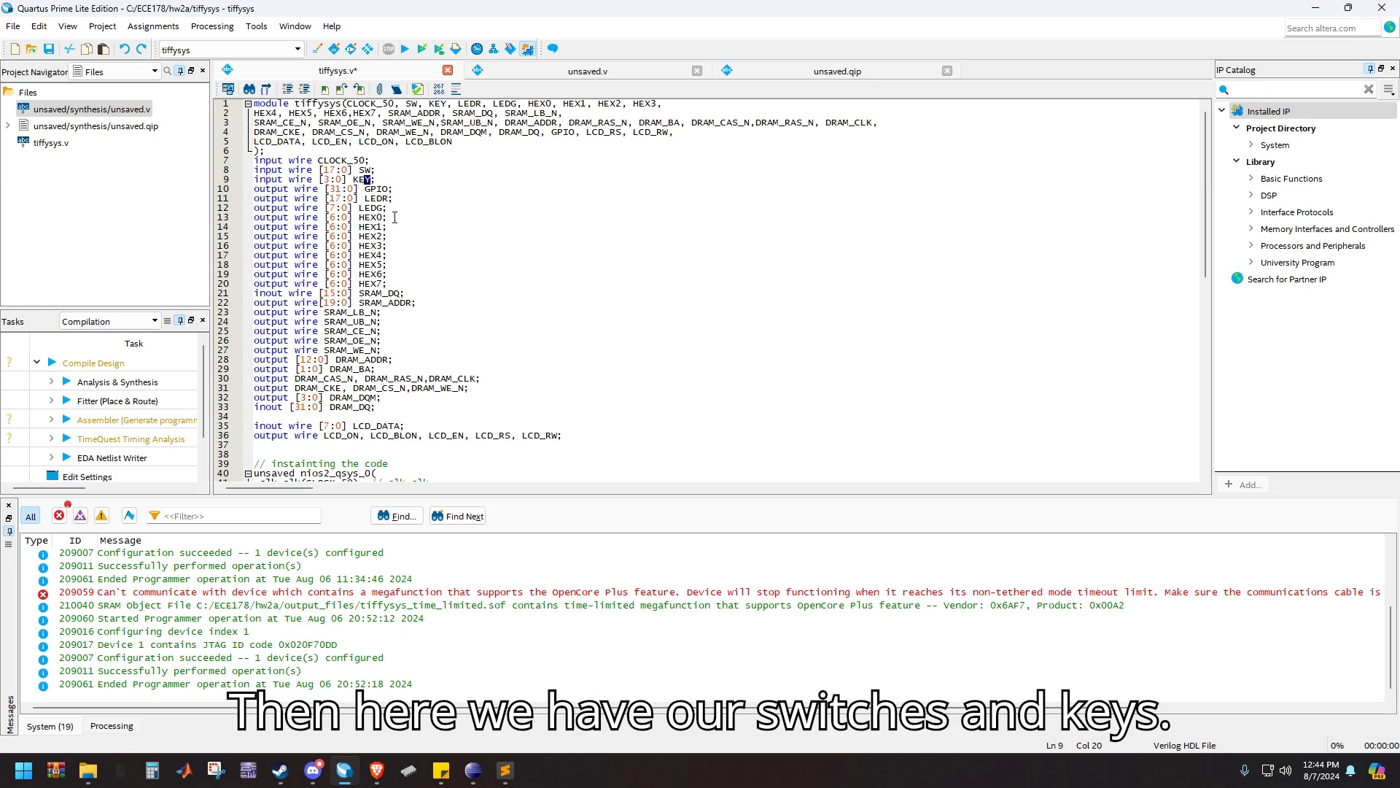
{"action": "scroll", "coordinate": [419, 345], "scroll_direction": "down", "scroll_amount": 3}
{"action": "scroll", "coordinate": [419, 345], "scroll_direction": "down", "scroll_amount": 12}
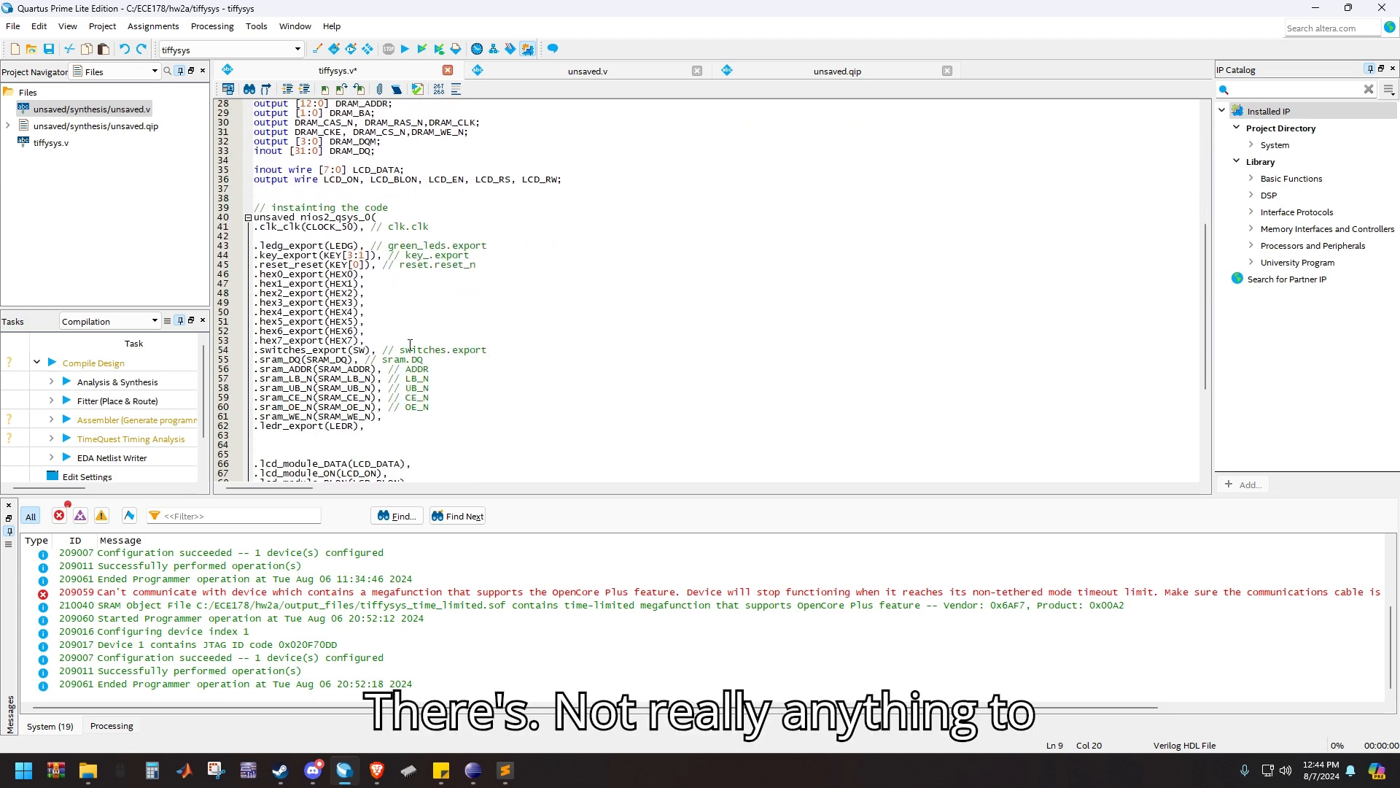
{"action": "scroll", "coordinate": [444, 365], "scroll_direction": "up", "scroll_amount": 15}
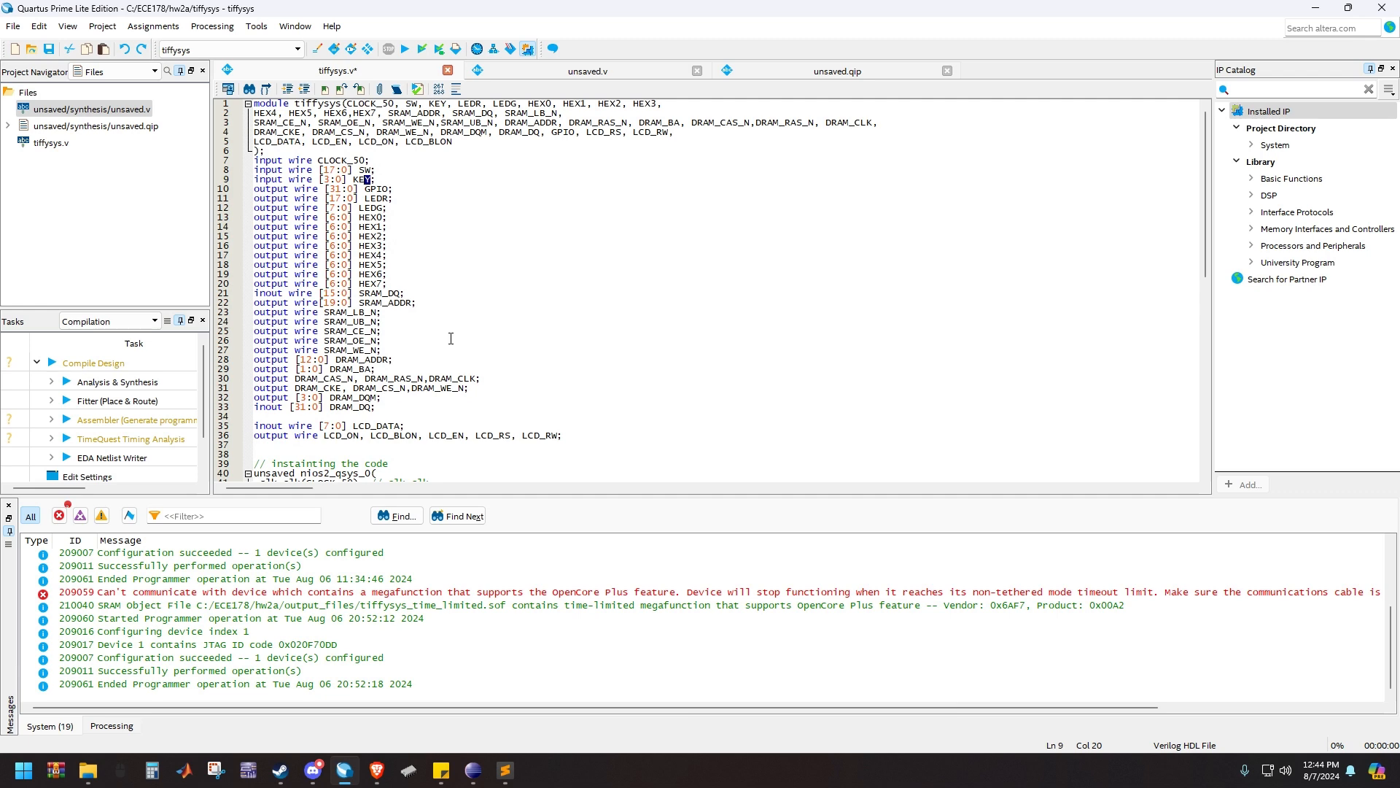
{"action": "left_click", "coordinate": [343, 150]}
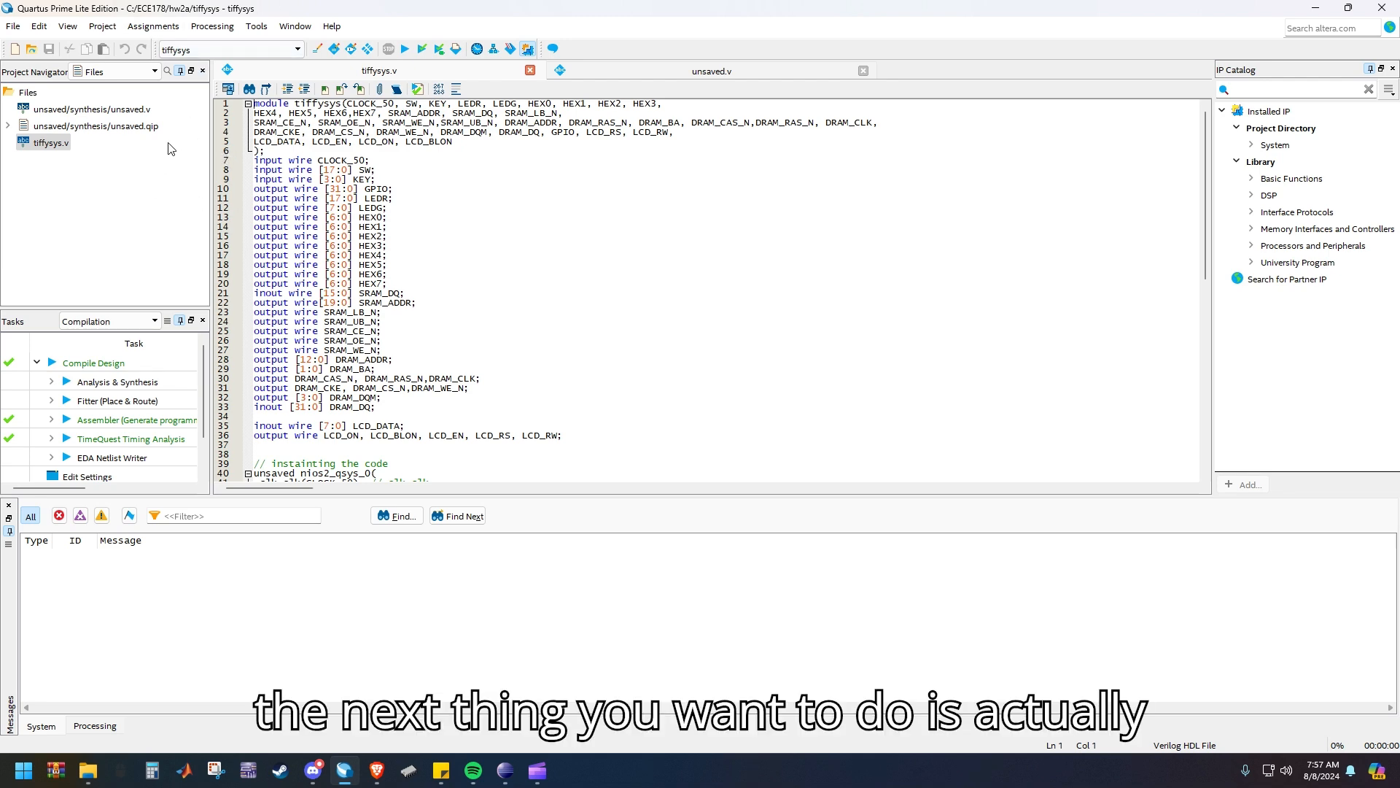
Open the Assignment Editor and examine the pin locations and assignment status of the LED, switch, HEX and LCD signals
{"action": "left_click", "coordinate": [165, 29]}
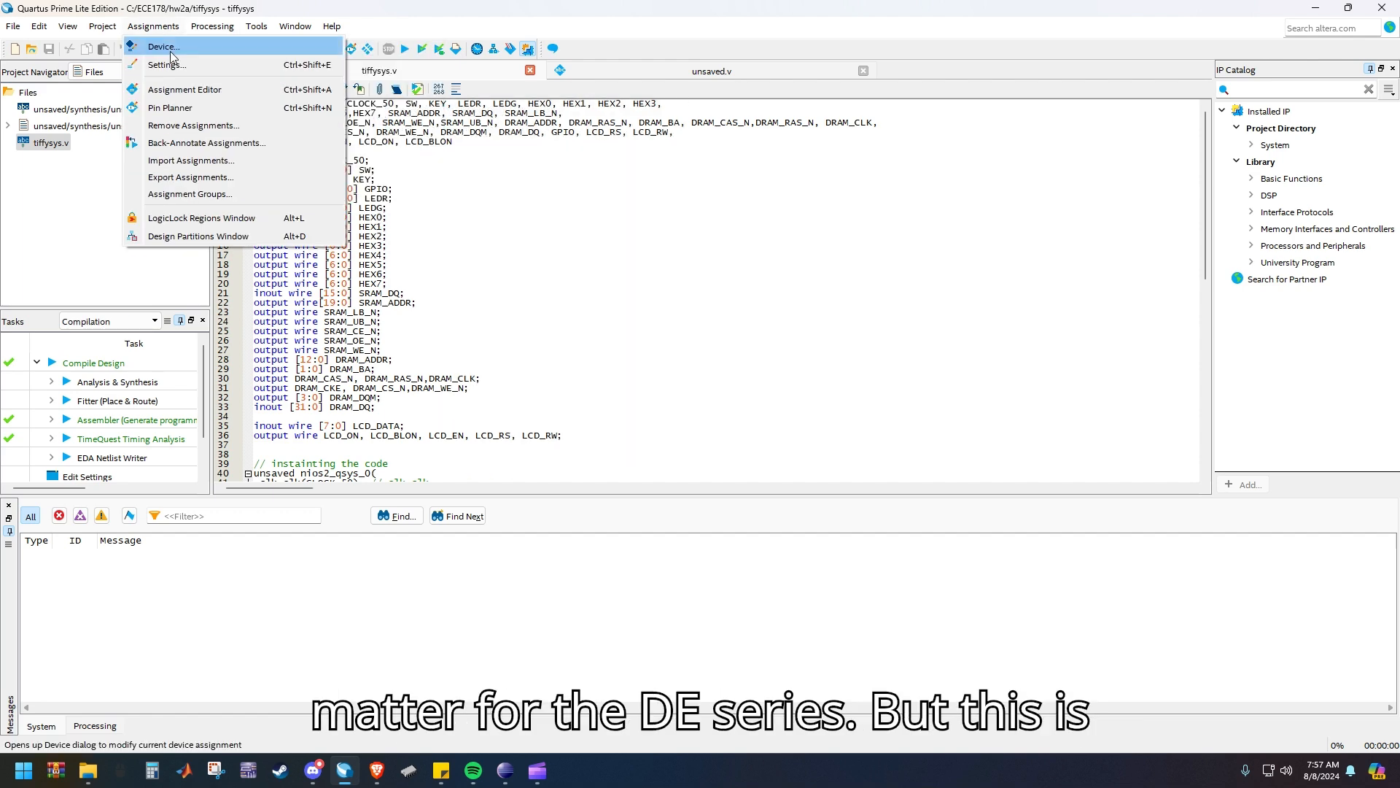
{"action": "left_click", "coordinate": [182, 91]}
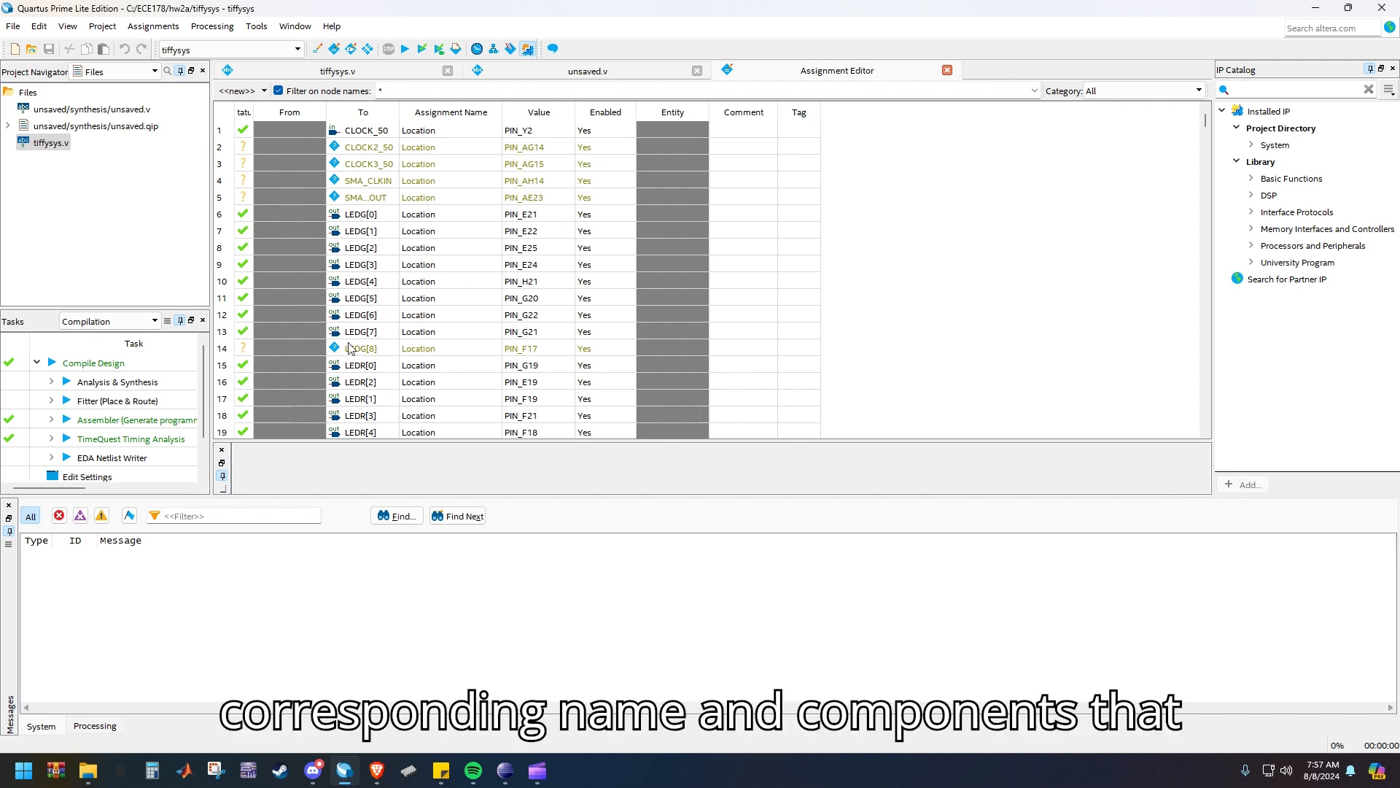
{"action": "scroll", "coordinate": [415, 337], "scroll_direction": "down", "scroll_amount": 9}
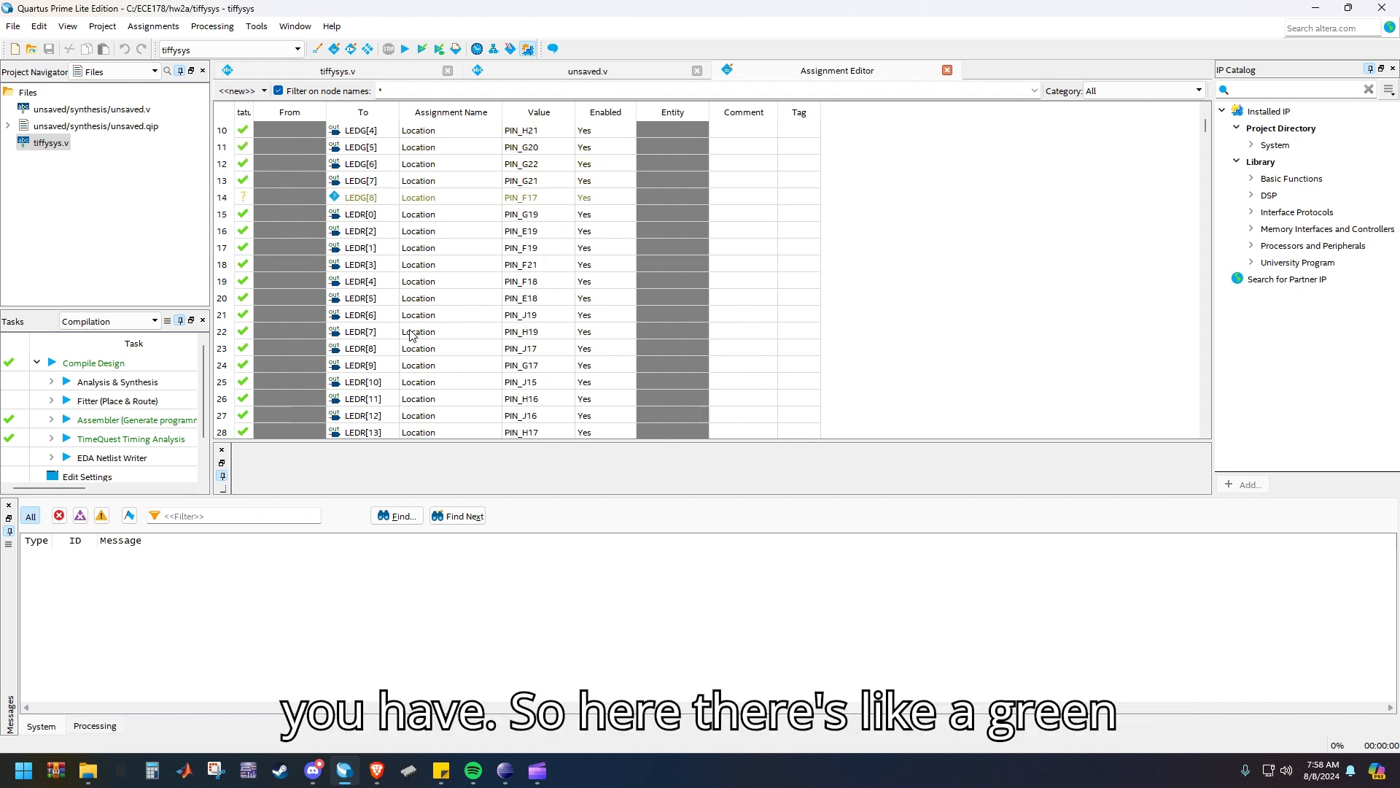
{"action": "scroll", "coordinate": [419, 346], "scroll_direction": "down", "scroll_amount": 6}
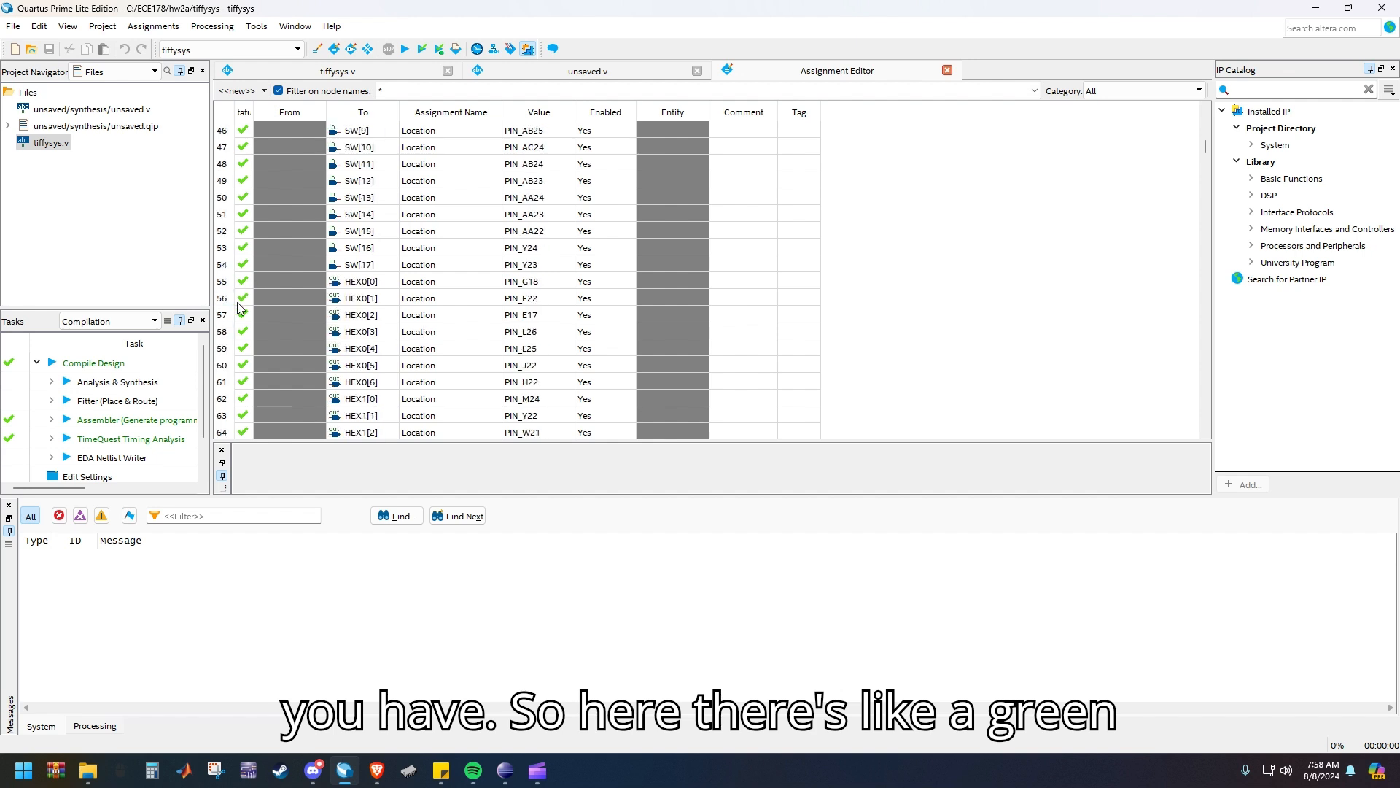
{"action": "left_click", "coordinate": [240, 301]}
{"action": "scroll", "coordinate": [480, 319], "scroll_direction": "down", "scroll_amount": 10}
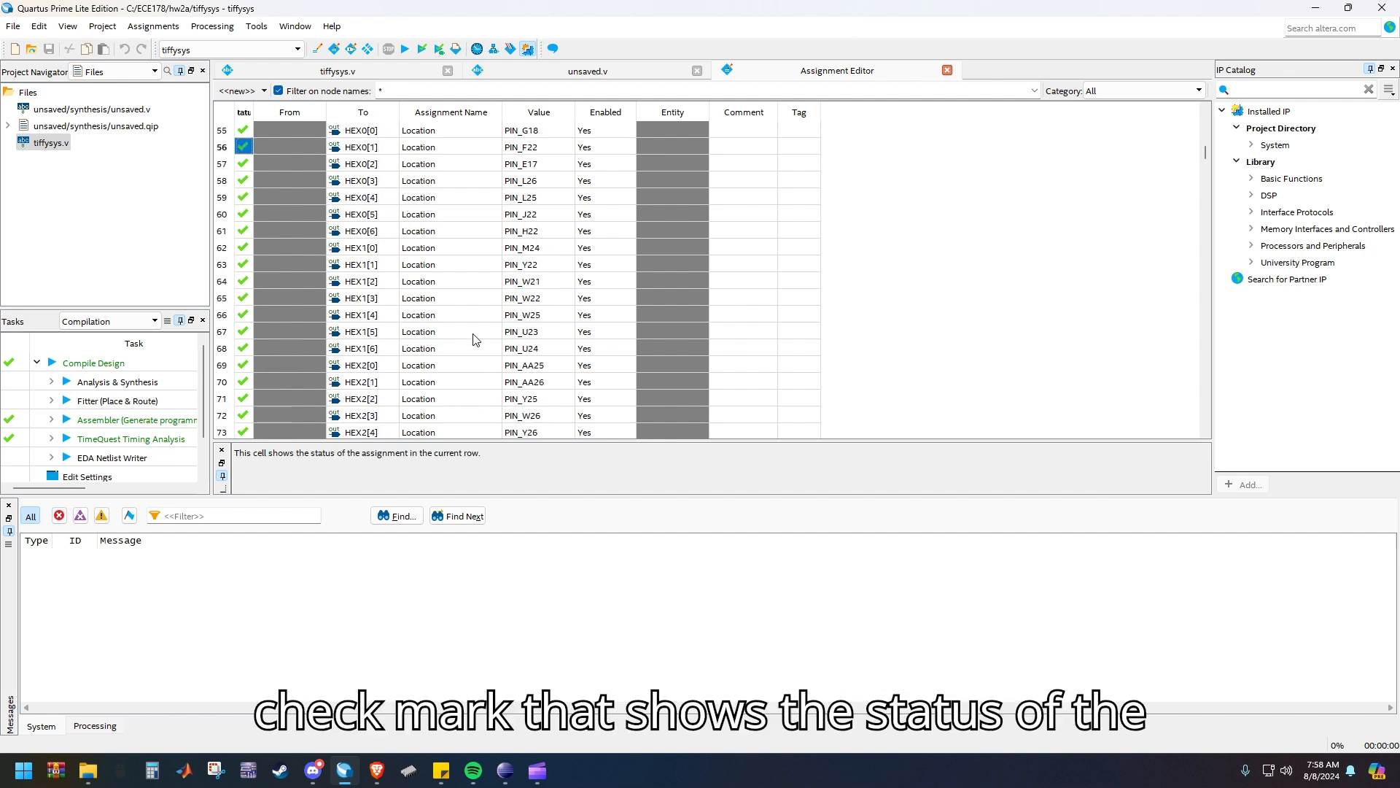
{"action": "scroll", "coordinate": [378, 290], "scroll_direction": "down", "scroll_amount": 9}
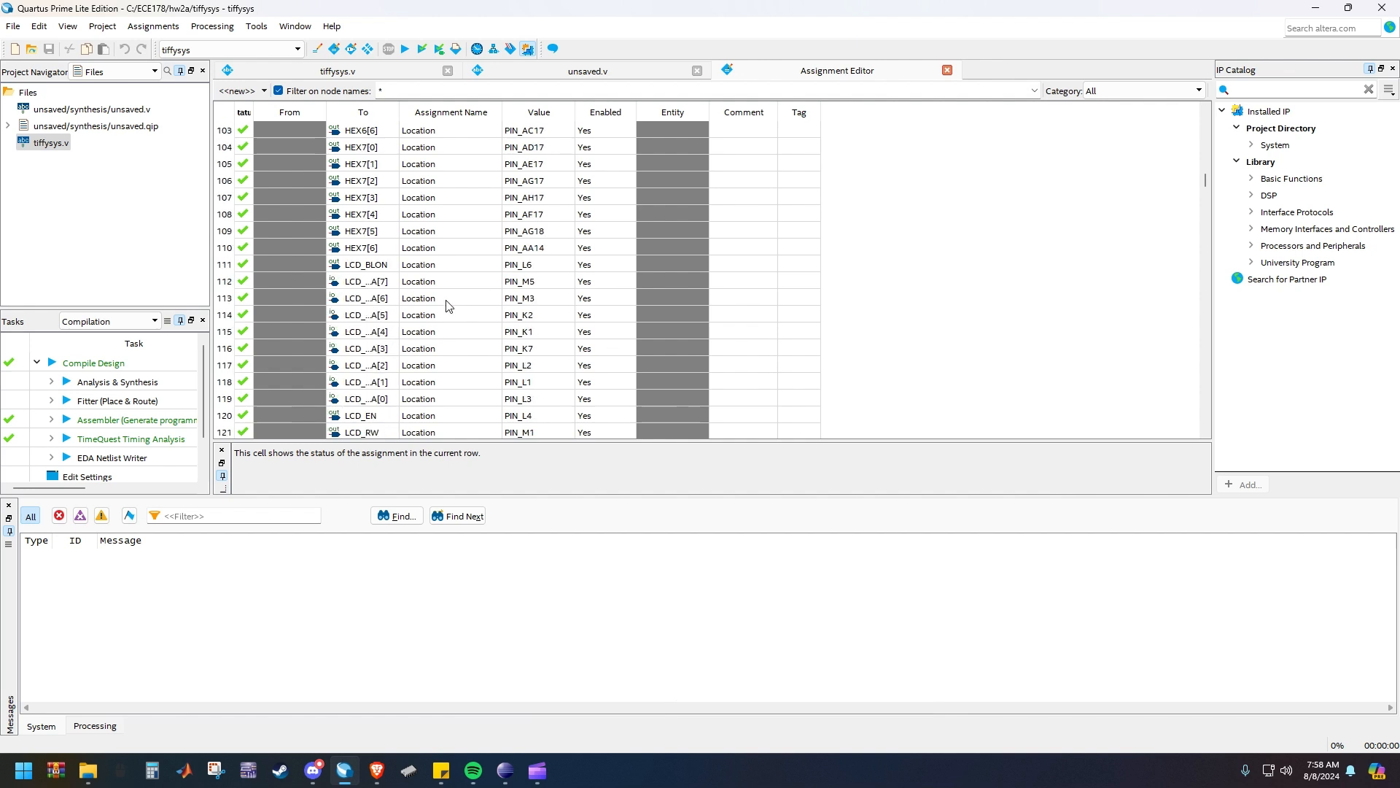
Examine the assignment status of the UART, PS2, SD, VGA and audio pins in the Assignment Editor
{"action": "scroll", "coordinate": [505, 307], "scroll_direction": "down", "scroll_amount": 5}
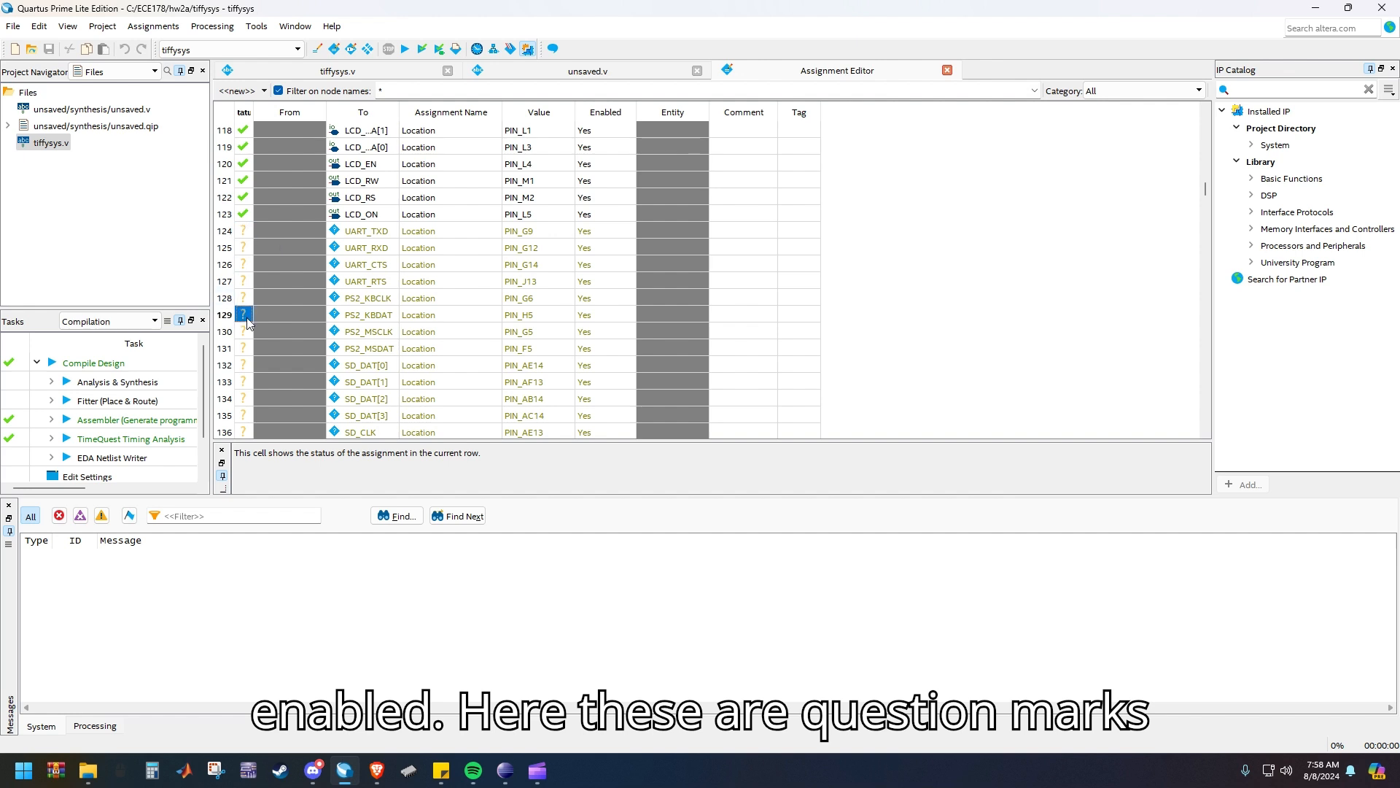
{"action": "scroll", "coordinate": [430, 349], "scroll_direction": "down", "scroll_amount": 6}
{"action": "scroll", "coordinate": [430, 349], "scroll_direction": "down", "scroll_amount": 17}
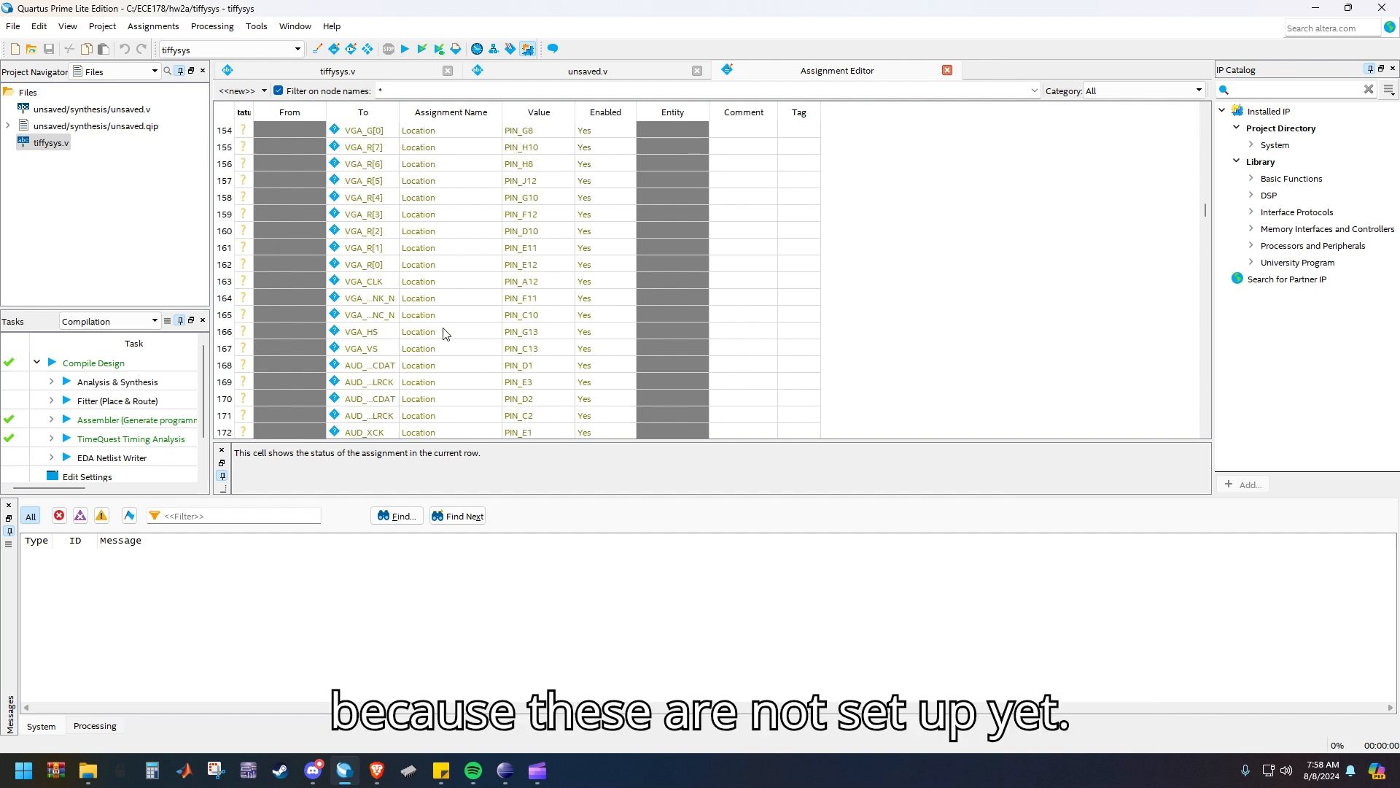
{"action": "left_click_drag", "start_coordinate": [1204, 241], "coordinate": [1205, 120]}
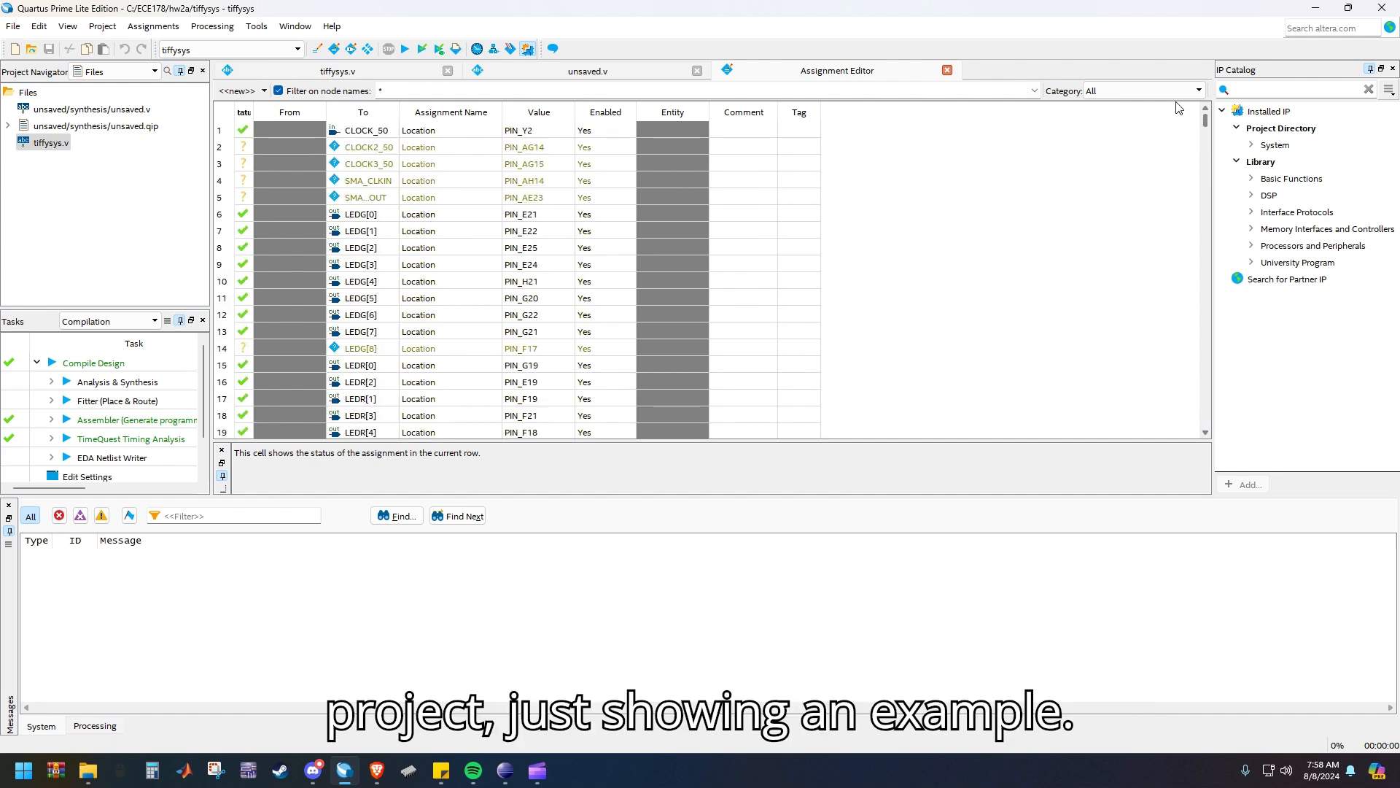
Open the Pin Planner, examine the node names and pin locations of the DRAM signals, and close it
{"action": "left_click", "coordinate": [153, 26]}
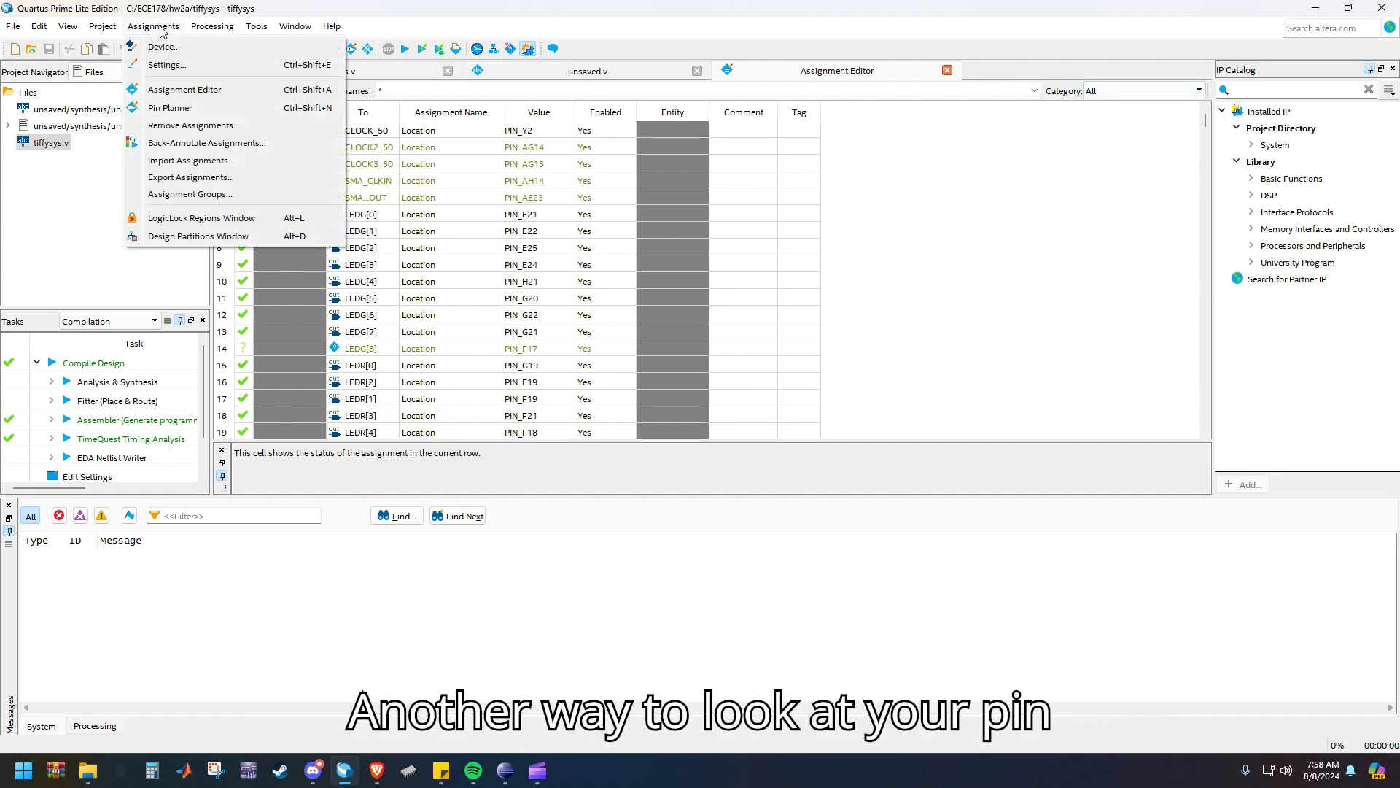
{"action": "left_click", "coordinate": [177, 108]}
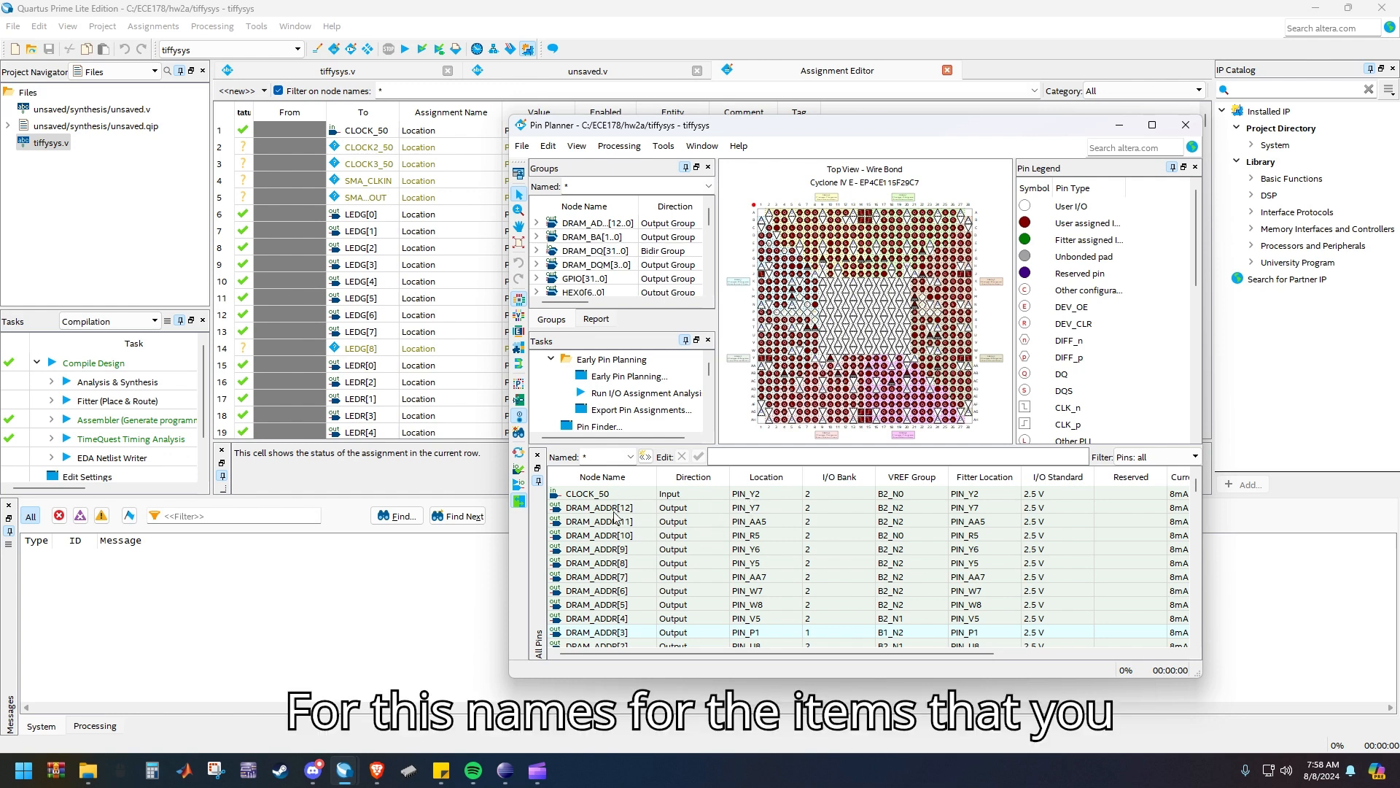
{"action": "left_click", "coordinate": [596, 549]}
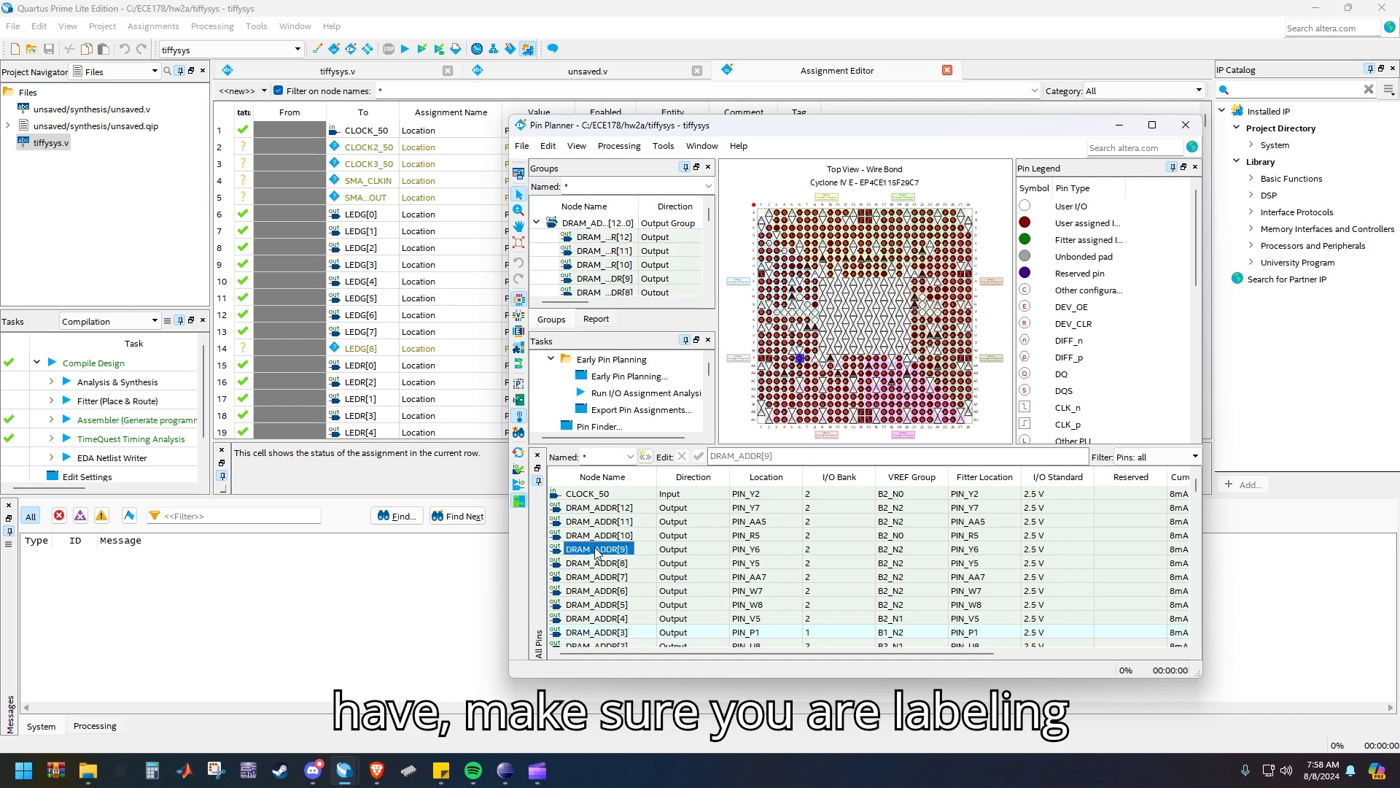
{"action": "left_click", "coordinate": [735, 577]}
{"action": "scroll", "coordinate": [721, 607], "scroll_direction": "down", "scroll_amount": 6}
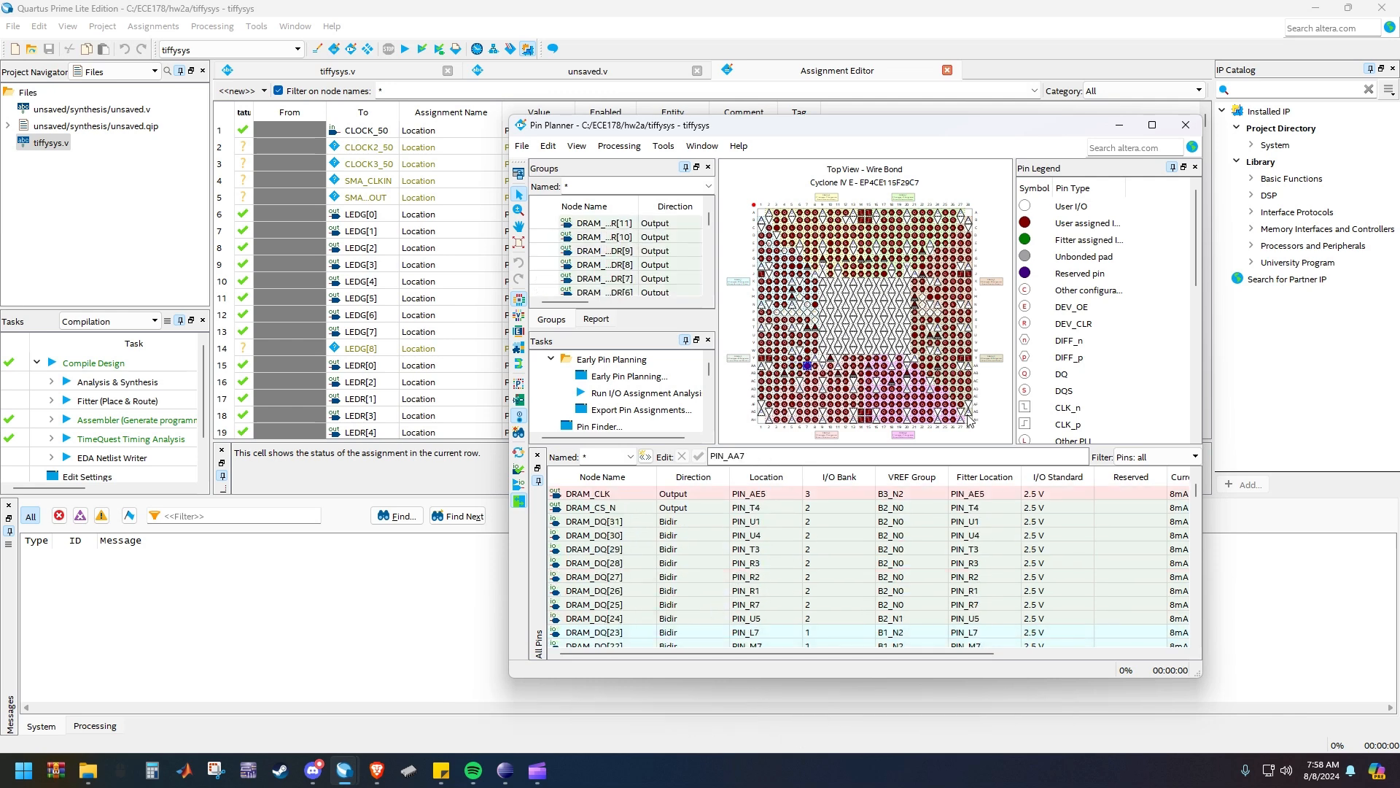
{"action": "left_click", "coordinate": [1186, 124]}
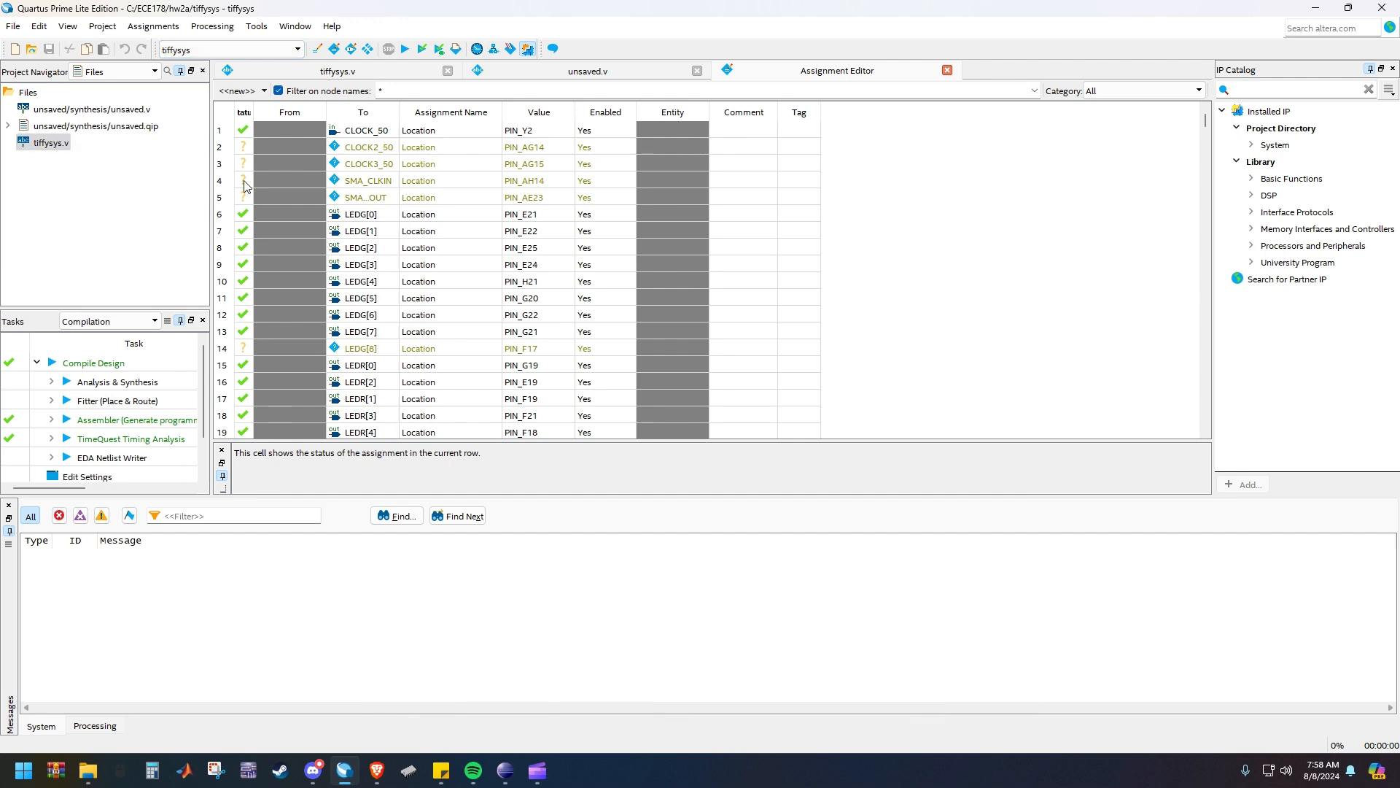
Browse the hw2a folder for an assignments file such as tiffysys_assignments to import, and cancel the import
{"action": "left_click", "coordinate": [135, 28]}
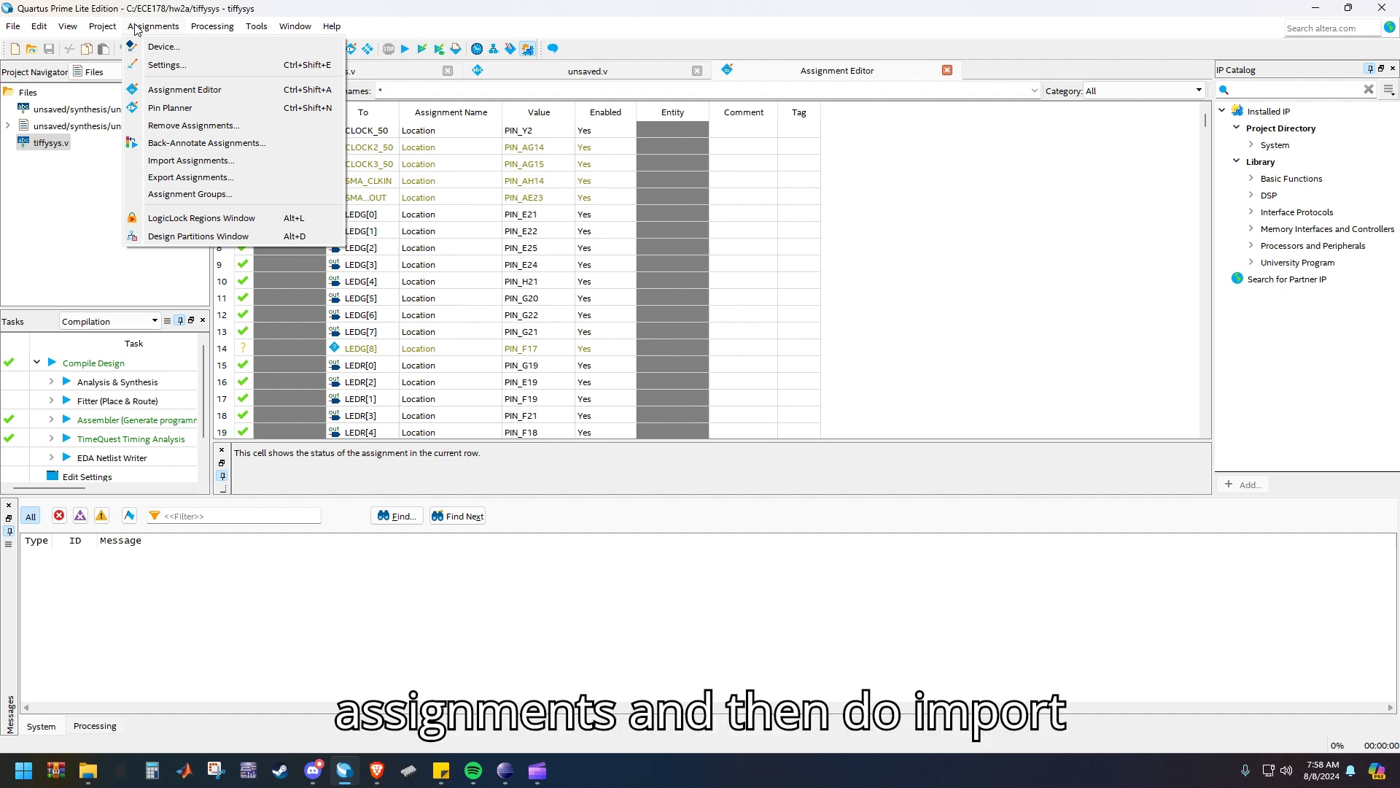
{"action": "left_click", "coordinate": [212, 160]}
{"action": "left_click", "coordinate": [912, 368]}
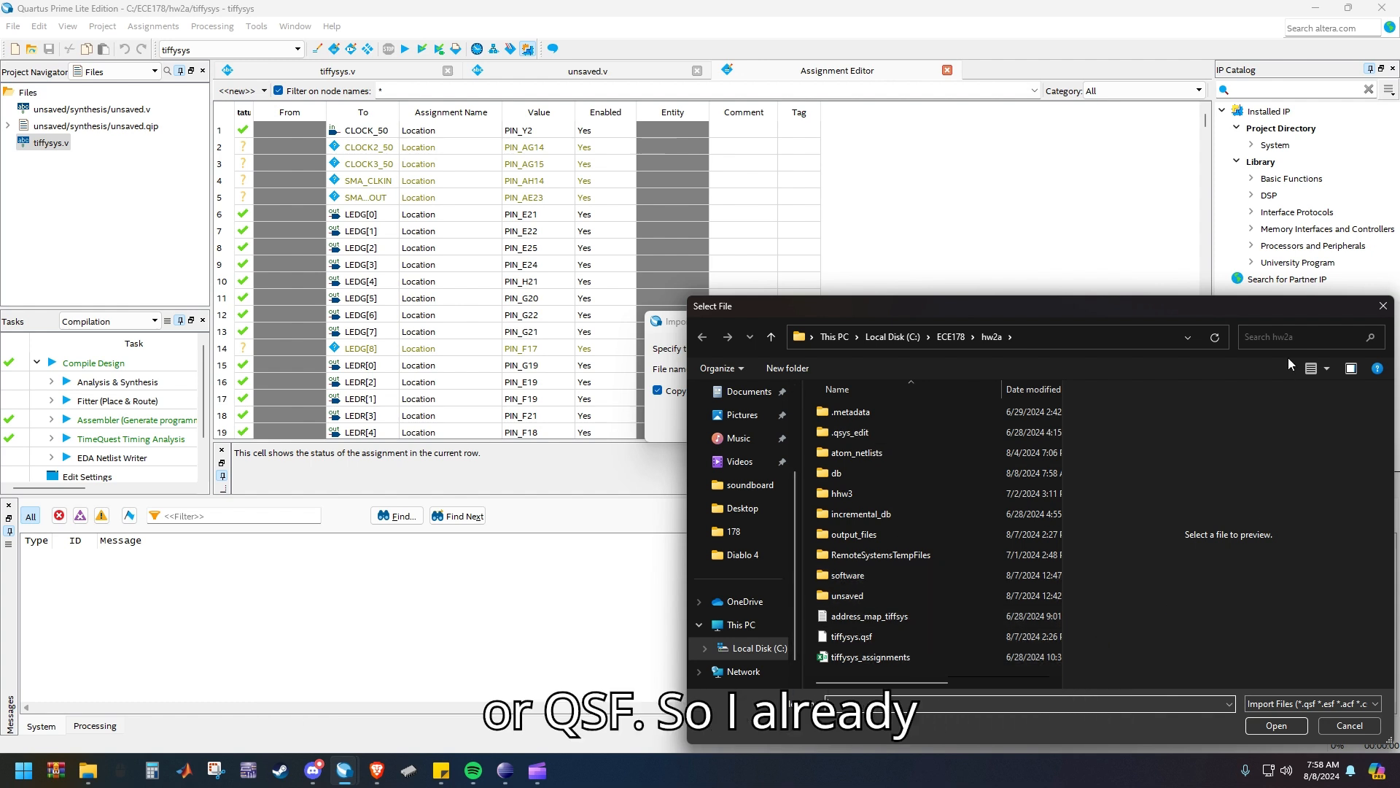
{"action": "scroll", "coordinate": [907, 659], "scroll_direction": "right", "scroll_amount": 2}
{"action": "scroll", "coordinate": [882, 650], "scroll_direction": "left", "scroll_amount": 2}
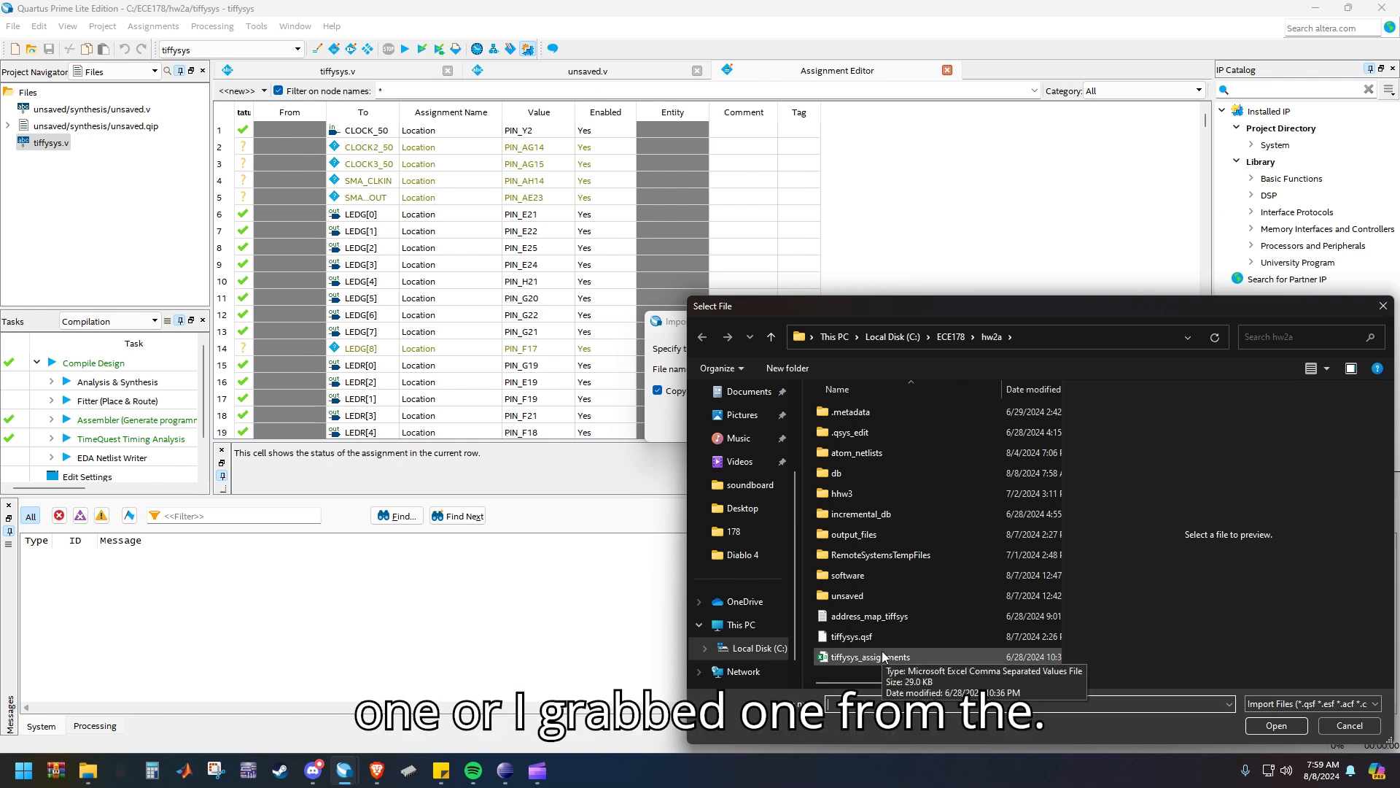
{"action": "left_click_drag", "start_coordinate": [1182, 313], "coordinate": [1044, 266]}
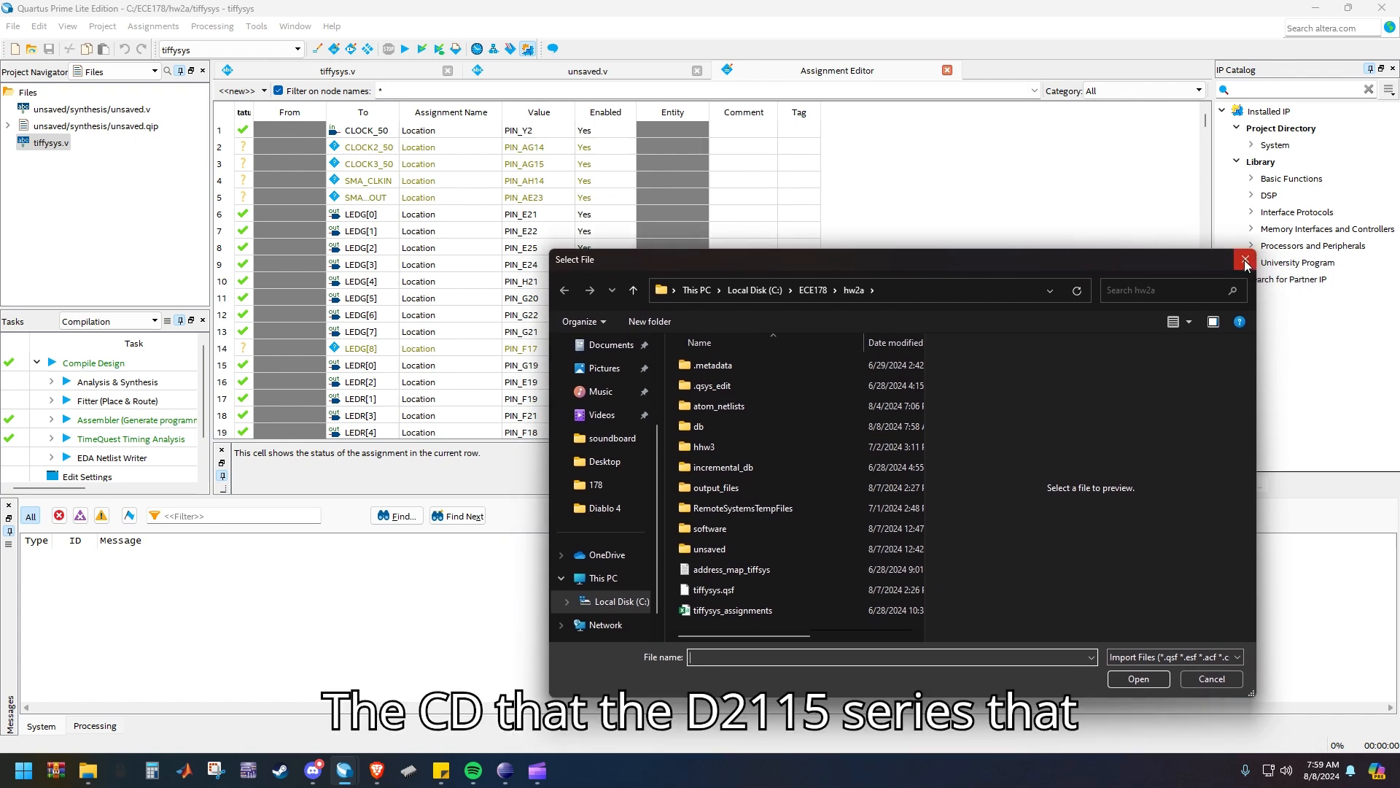
{"action": "left_click", "coordinate": [1245, 259]}
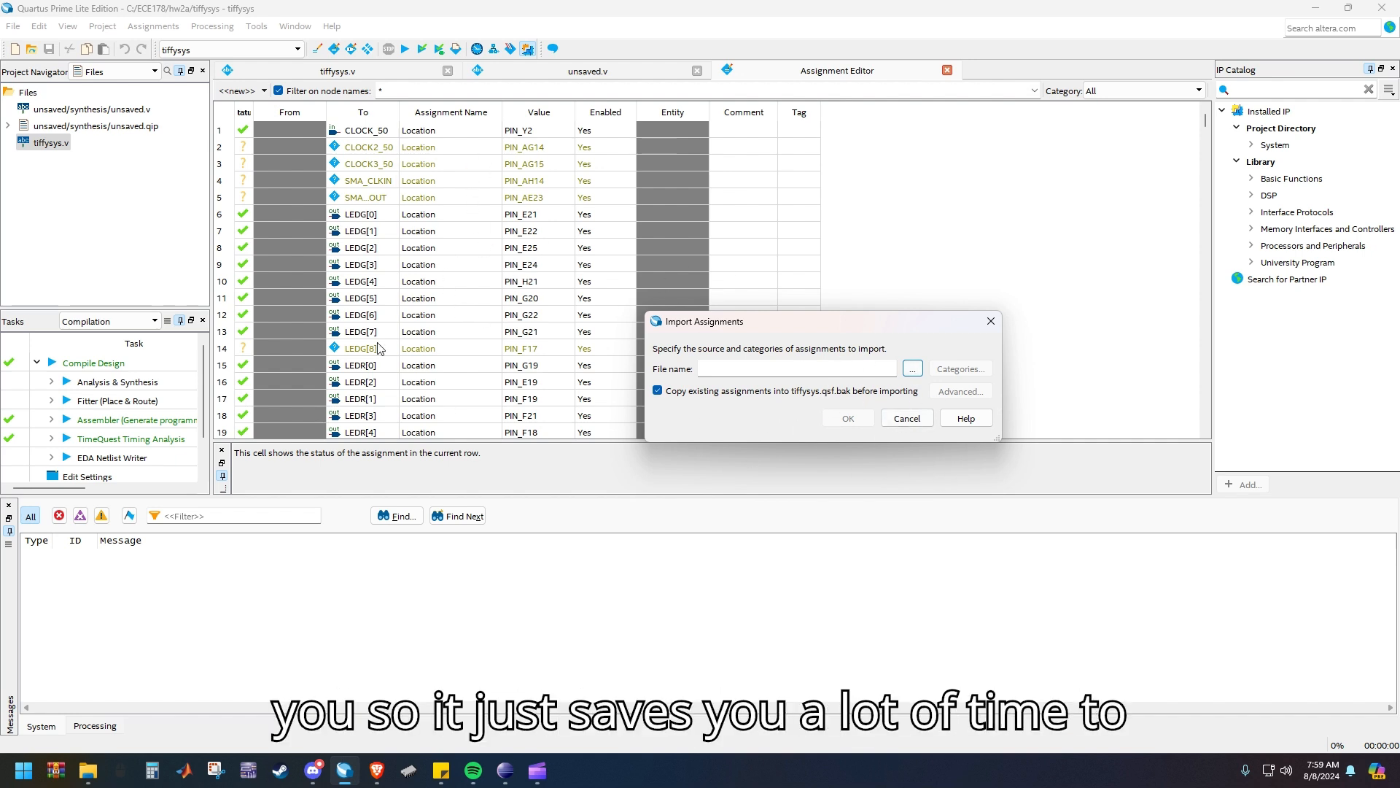
{"action": "left_click", "coordinate": [899, 421]}
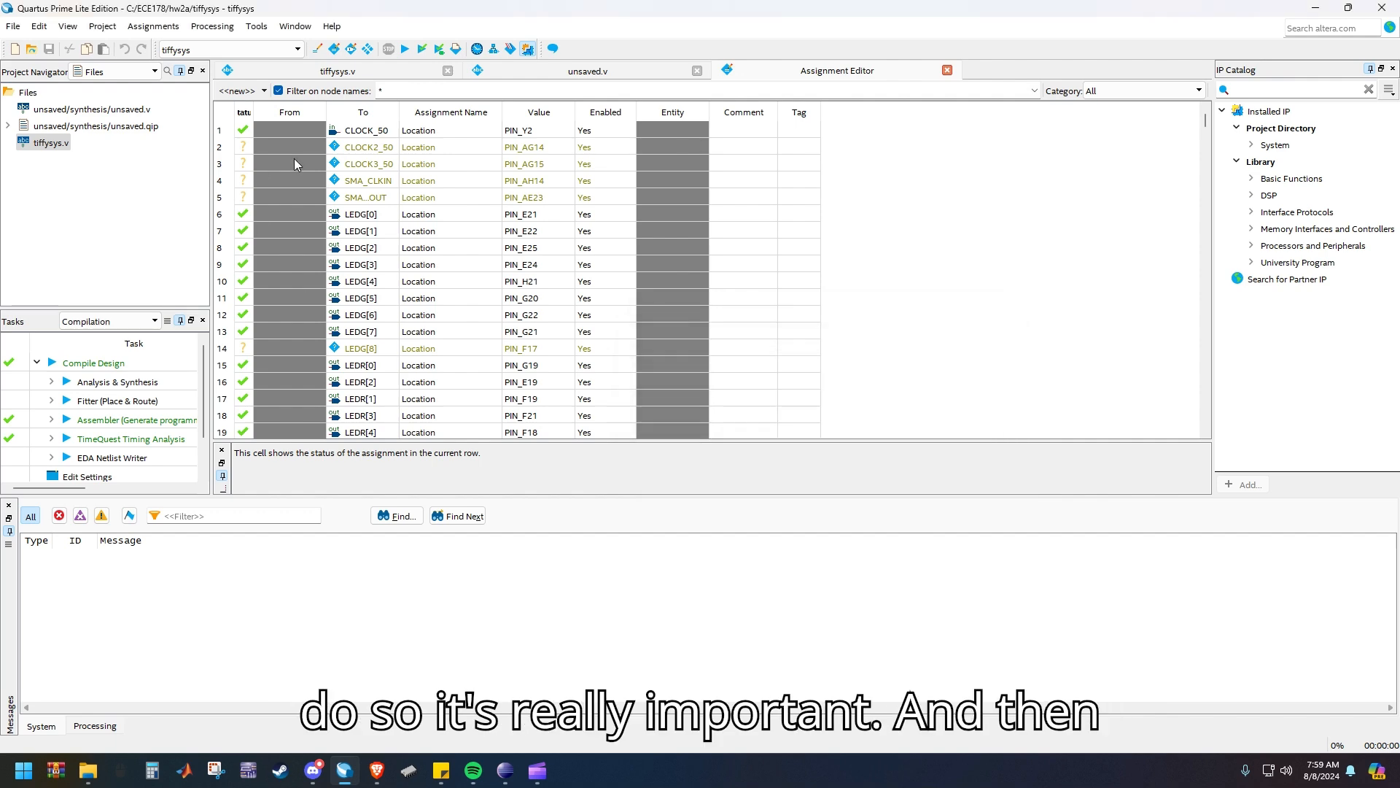
Start compiling the project and review the port list, port declarations and nios2_qsys_0 instance in tiffysys.v
{"action": "left_click", "coordinate": [407, 48]}
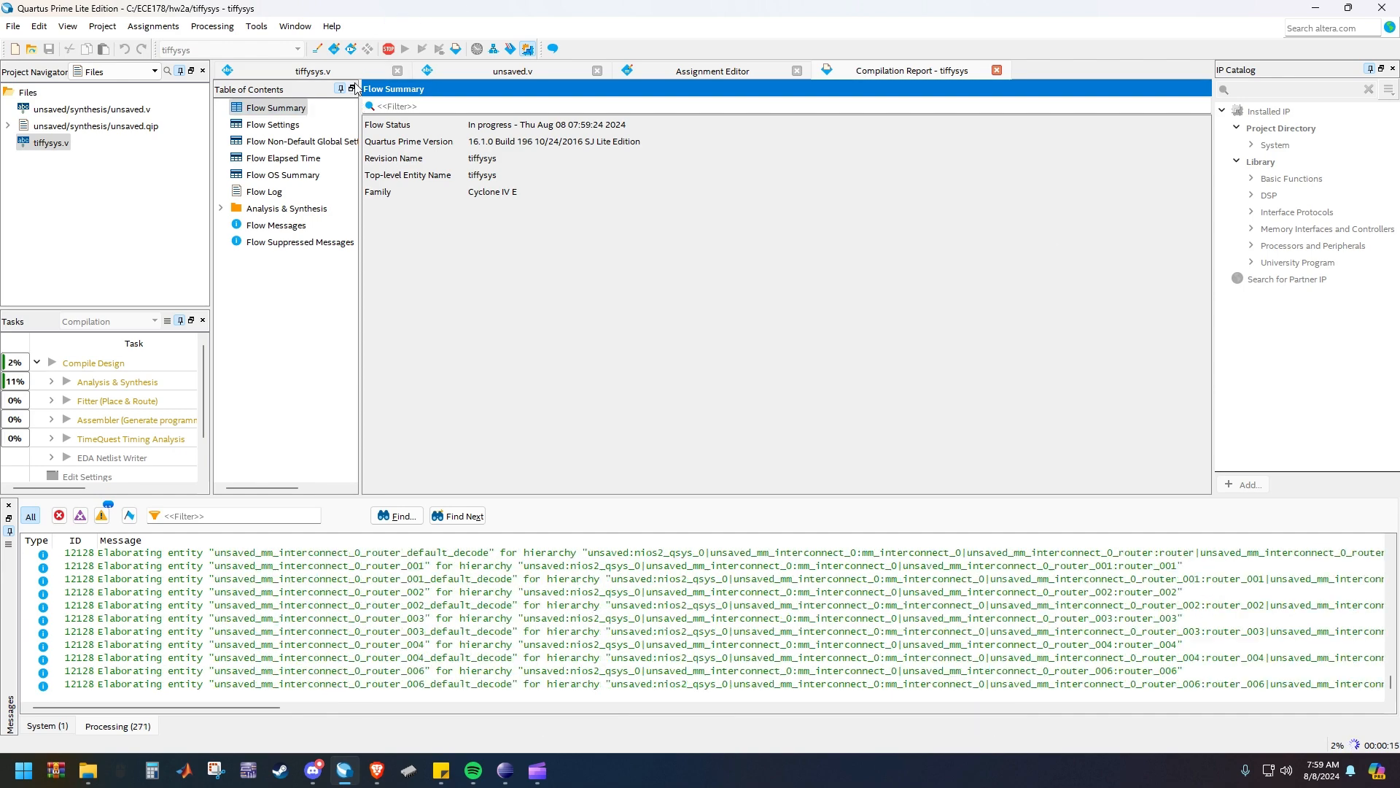
{"action": "left_click", "coordinate": [313, 70]}
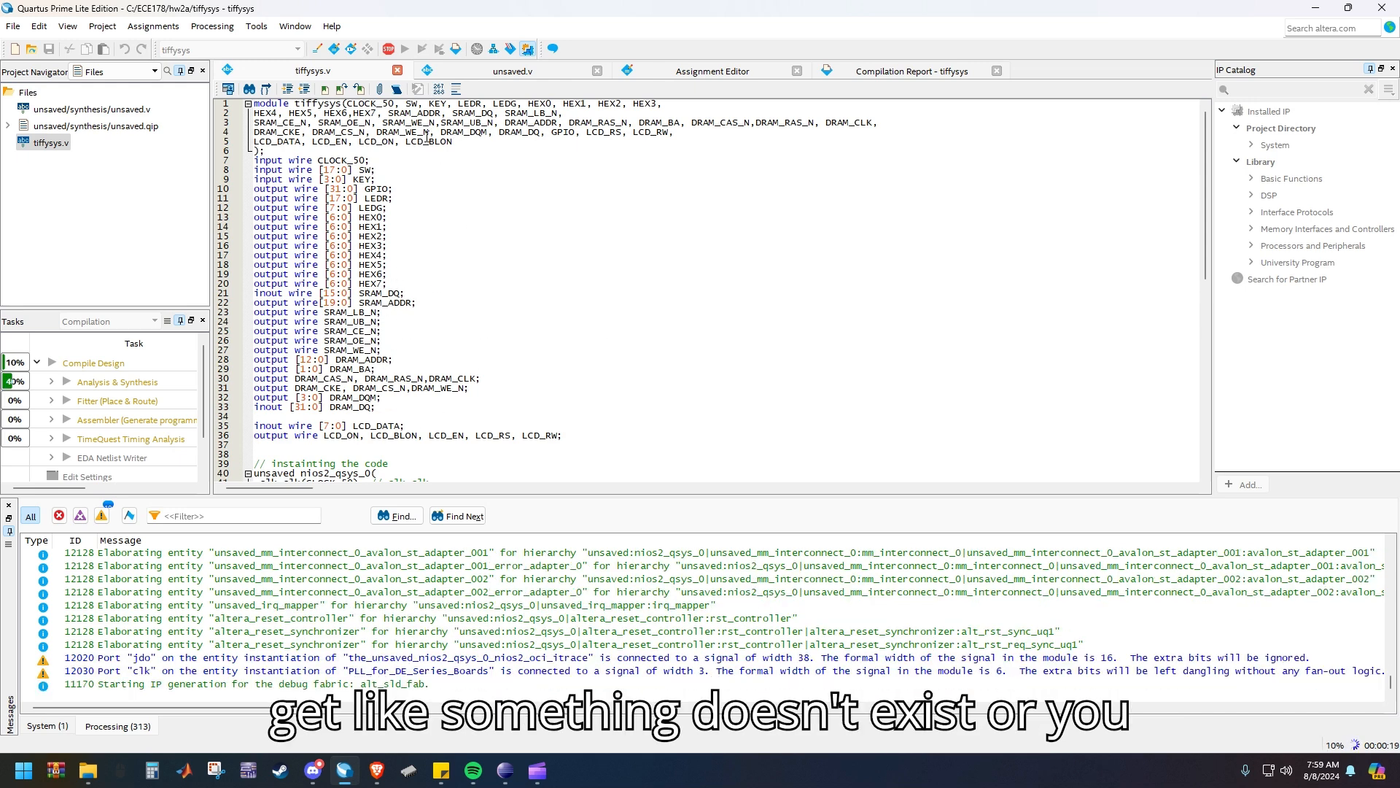
{"action": "left_click_drag", "start_coordinate": [254, 104], "coordinate": [295, 103]}
{"action": "double_click", "coordinate": [475, 140]}
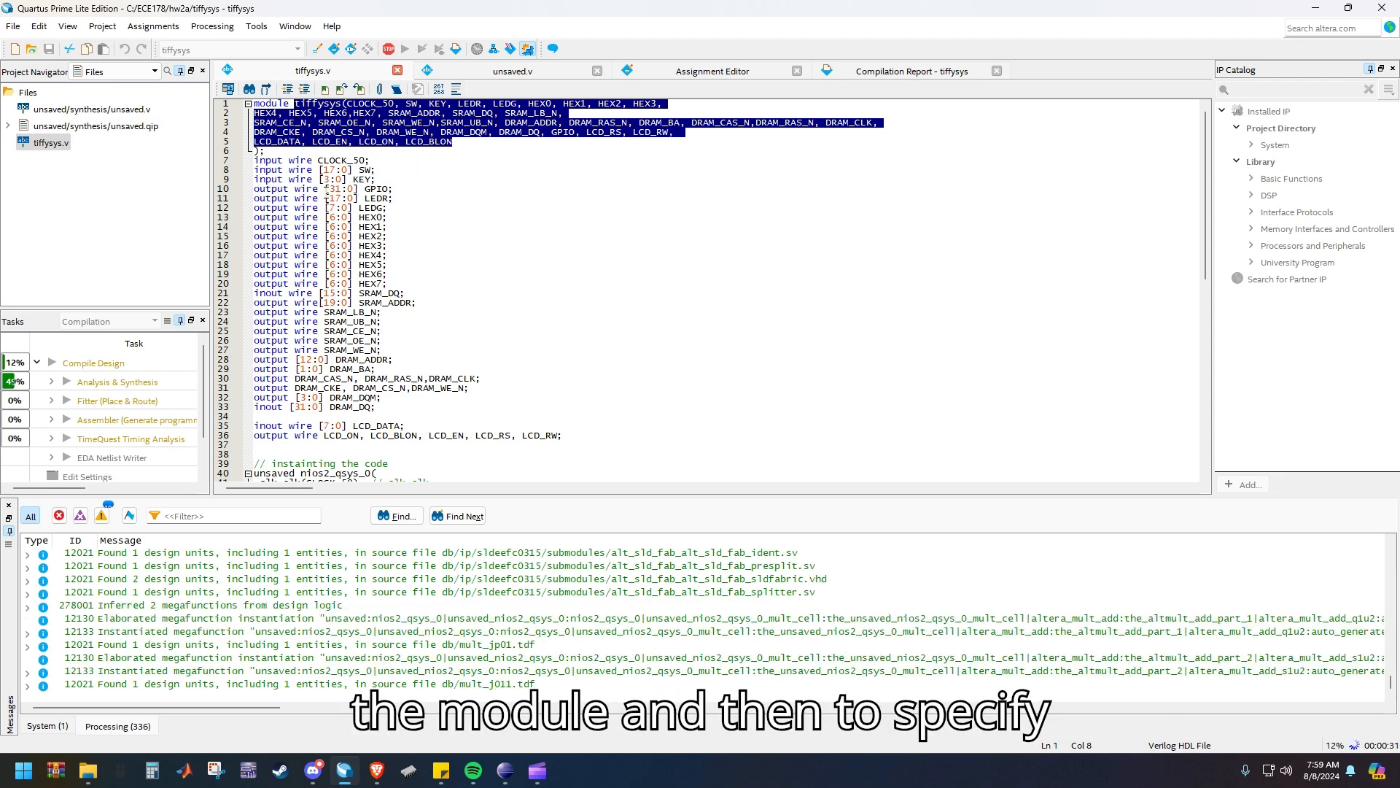
{"action": "left_click_drag", "start_coordinate": [269, 151], "coordinate": [511, 453]}
{"action": "scroll", "coordinate": [556, 423], "scroll_direction": "down", "scroll_amount": 10}
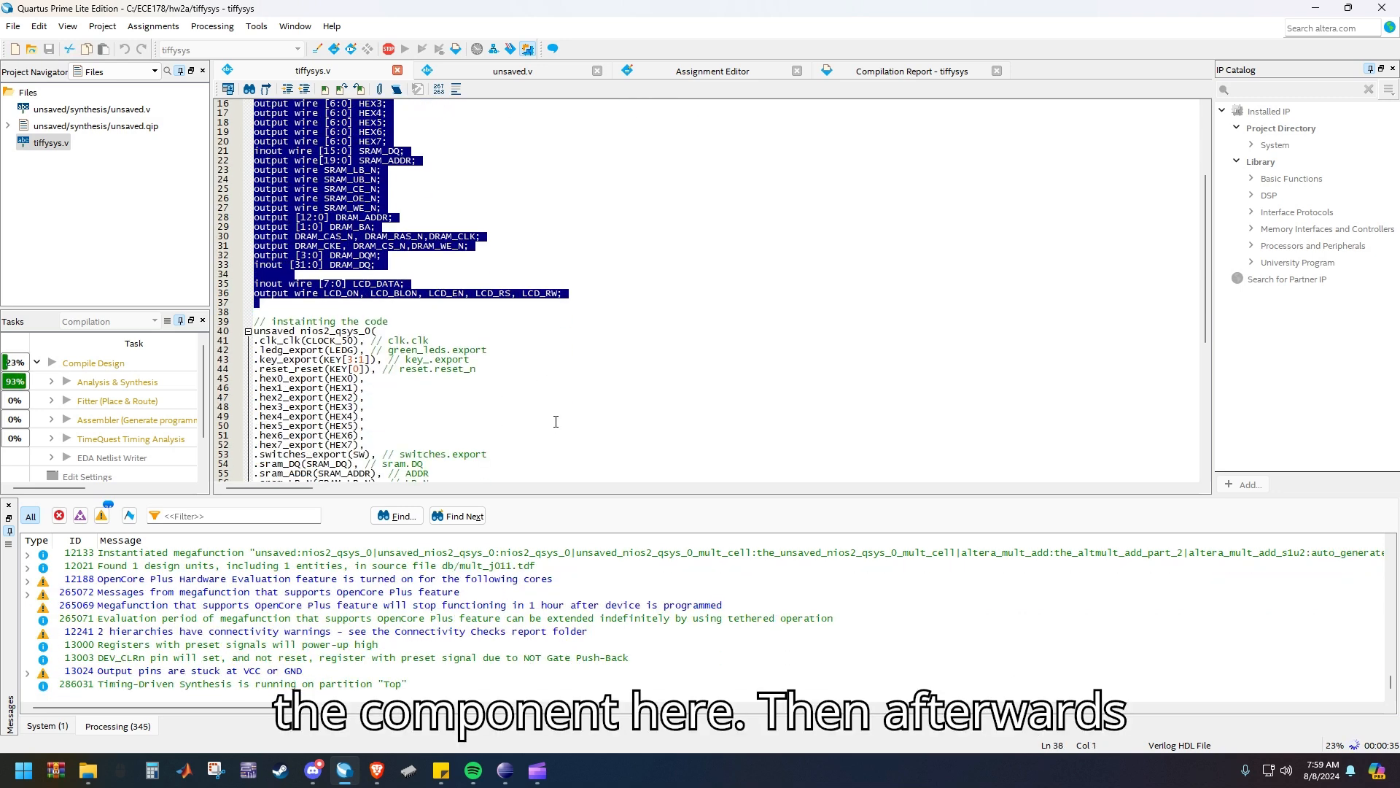
{"action": "scroll", "coordinate": [409, 417], "scroll_direction": "down", "scroll_amount": 4}
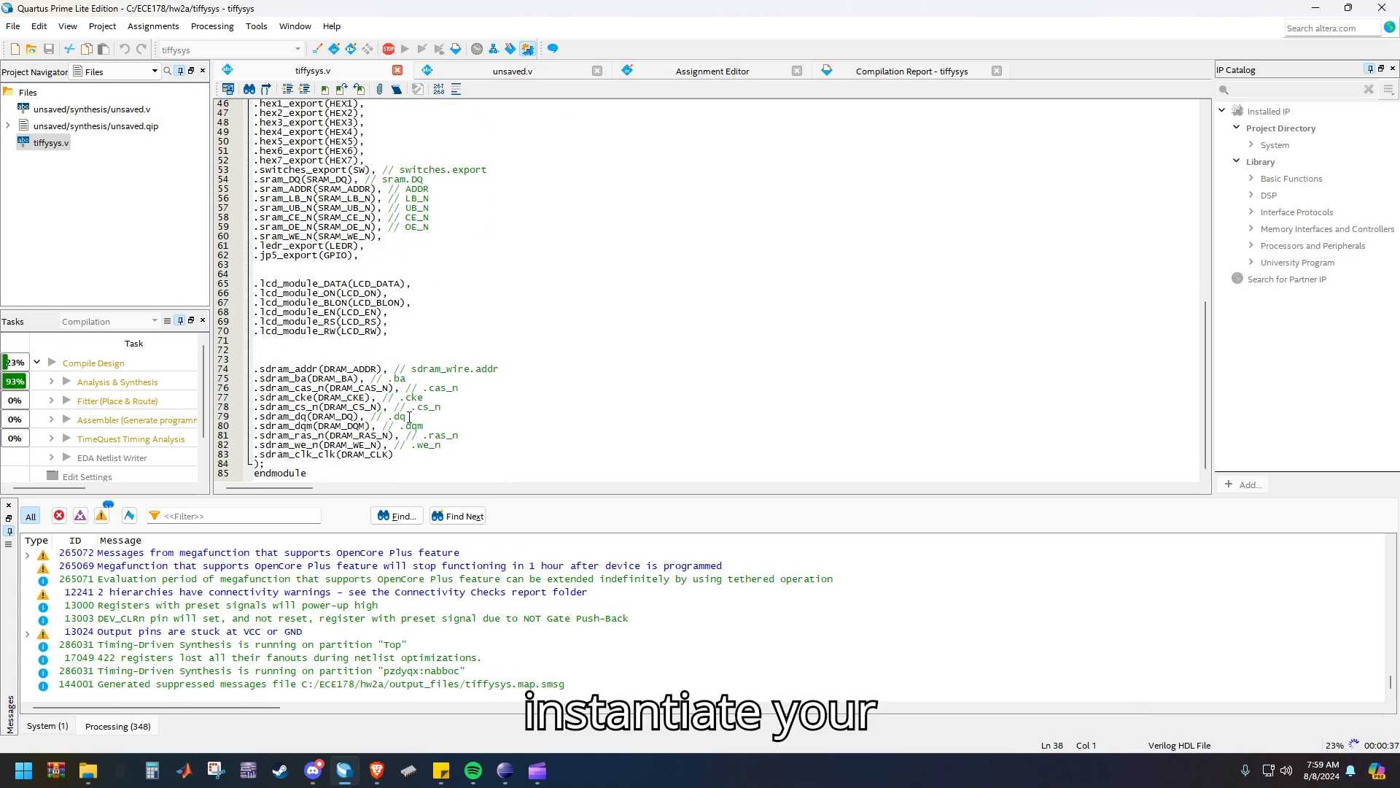
{"action": "scroll", "coordinate": [409, 417], "scroll_direction": "up", "scroll_amount": 14}
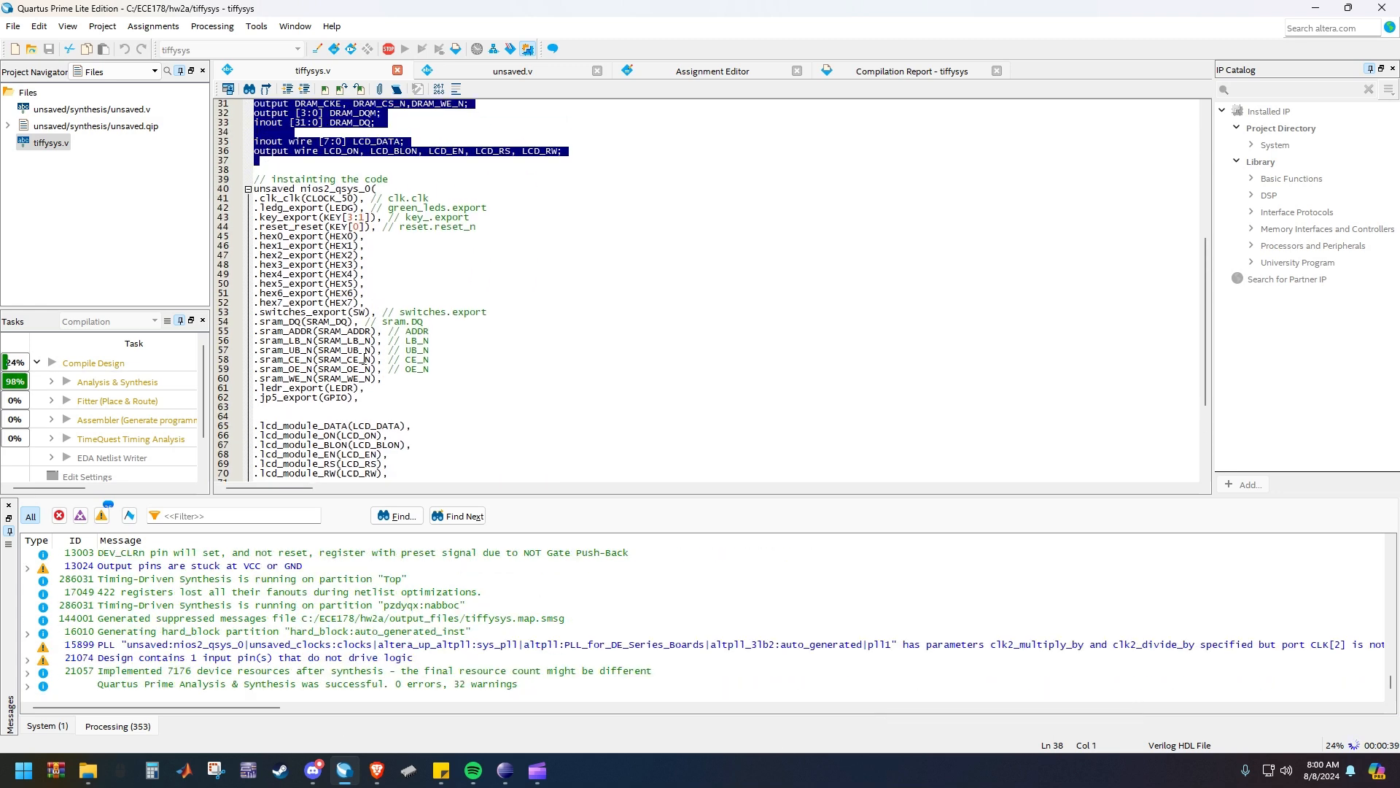
{"action": "scroll", "coordinate": [349, 277], "scroll_direction": "up", "scroll_amount": 1}
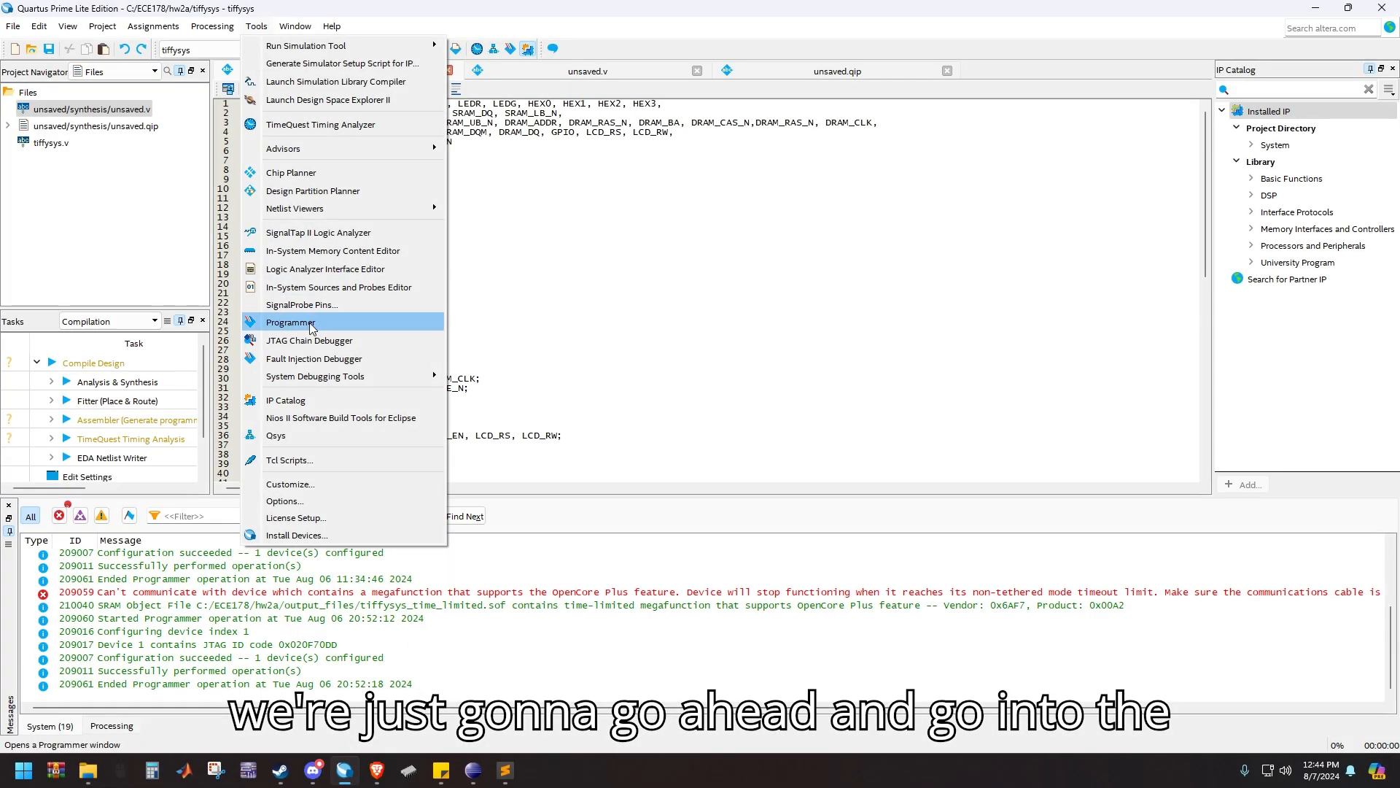
Open the Programmer and add the programming file tiffysys_time_limited.sof from the output_files folder
{"action": "left_click", "coordinate": [312, 326]}
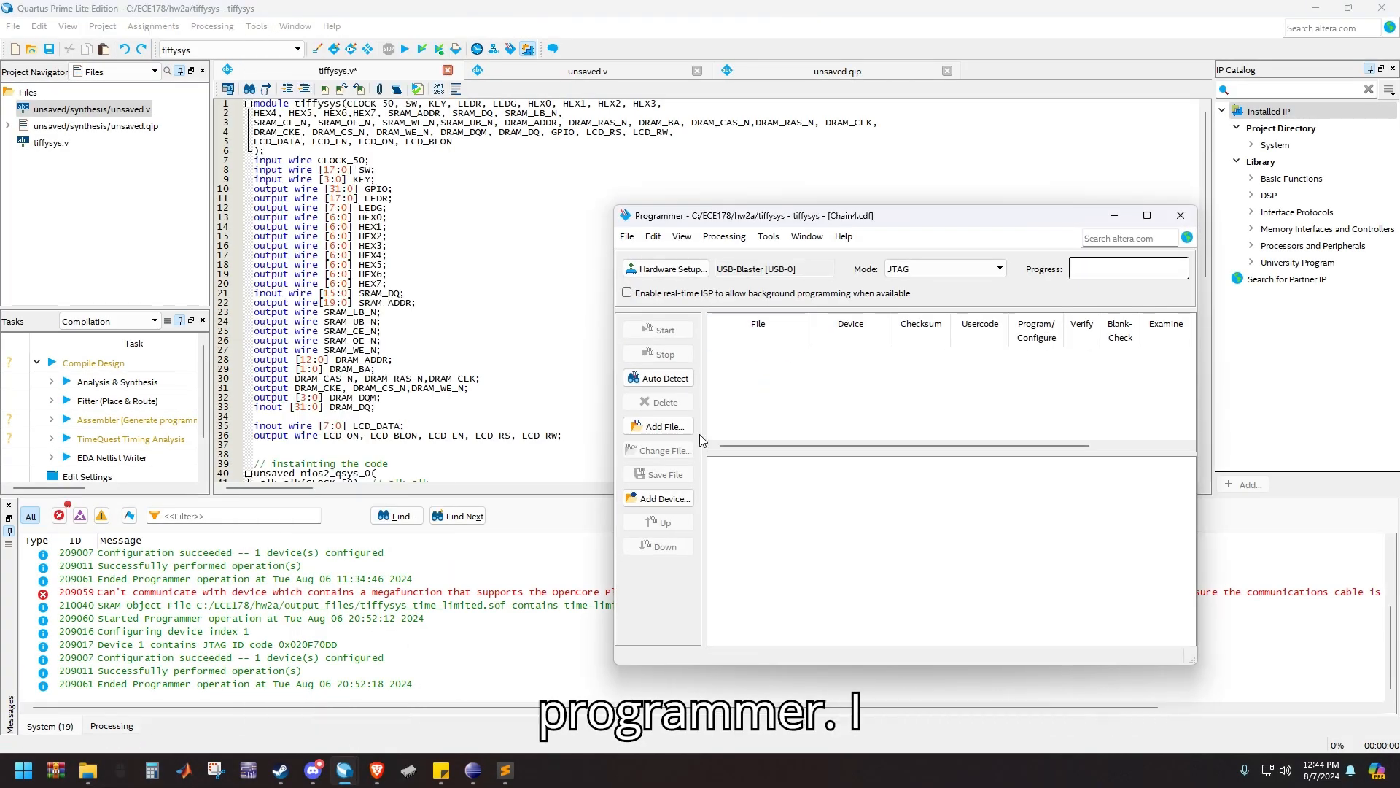
{"action": "left_click", "coordinate": [662, 425]}
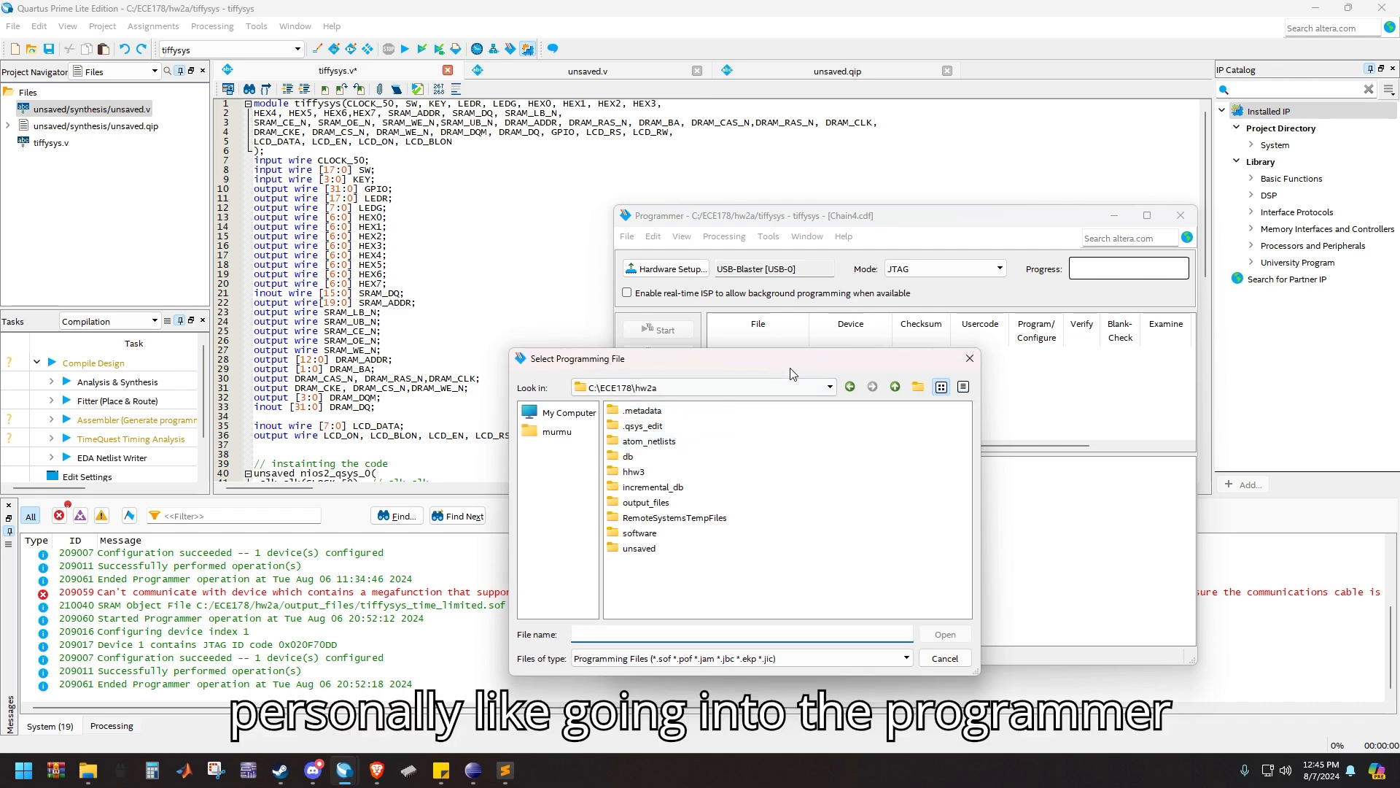
{"action": "left_click_drag", "start_coordinate": [780, 365], "coordinate": [1059, 384]}
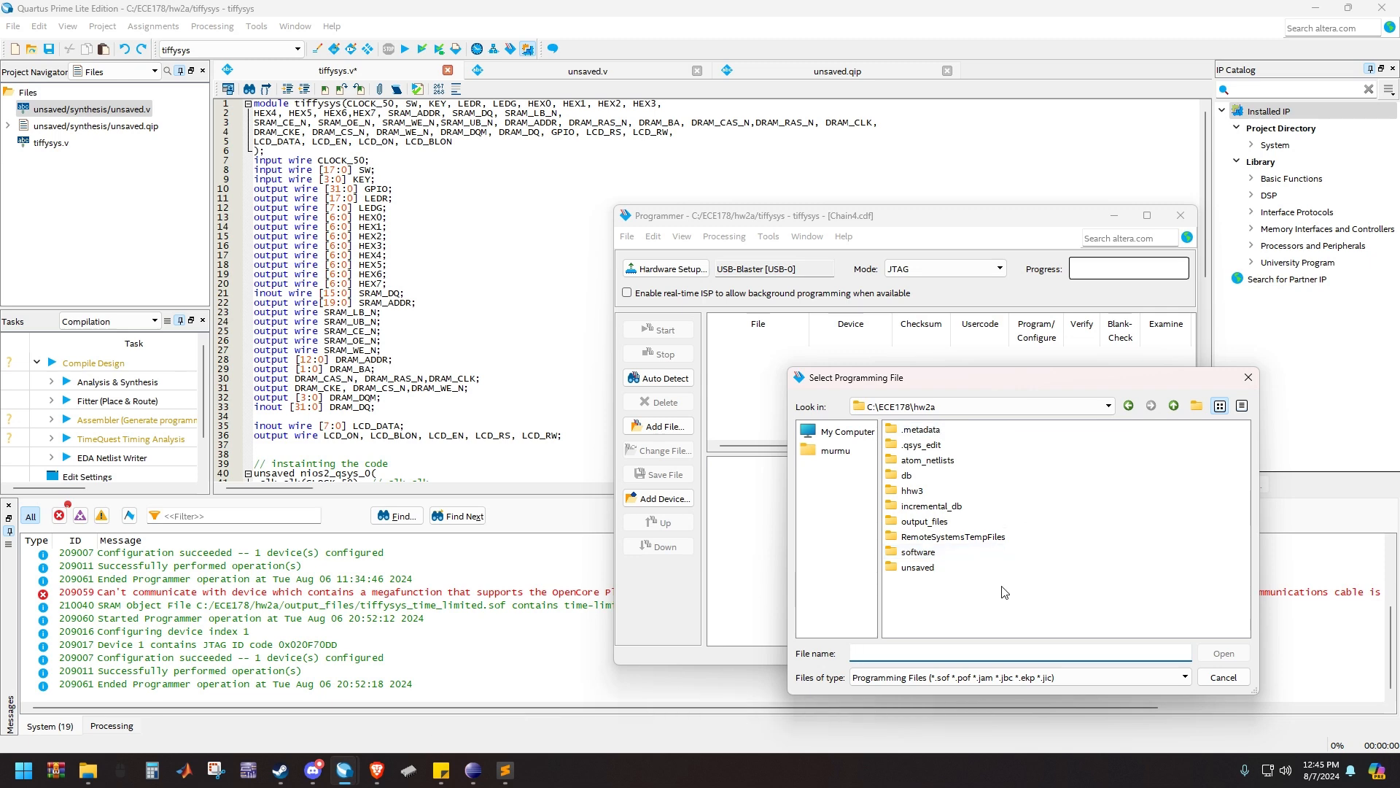
{"action": "double_click", "coordinate": [924, 521]}
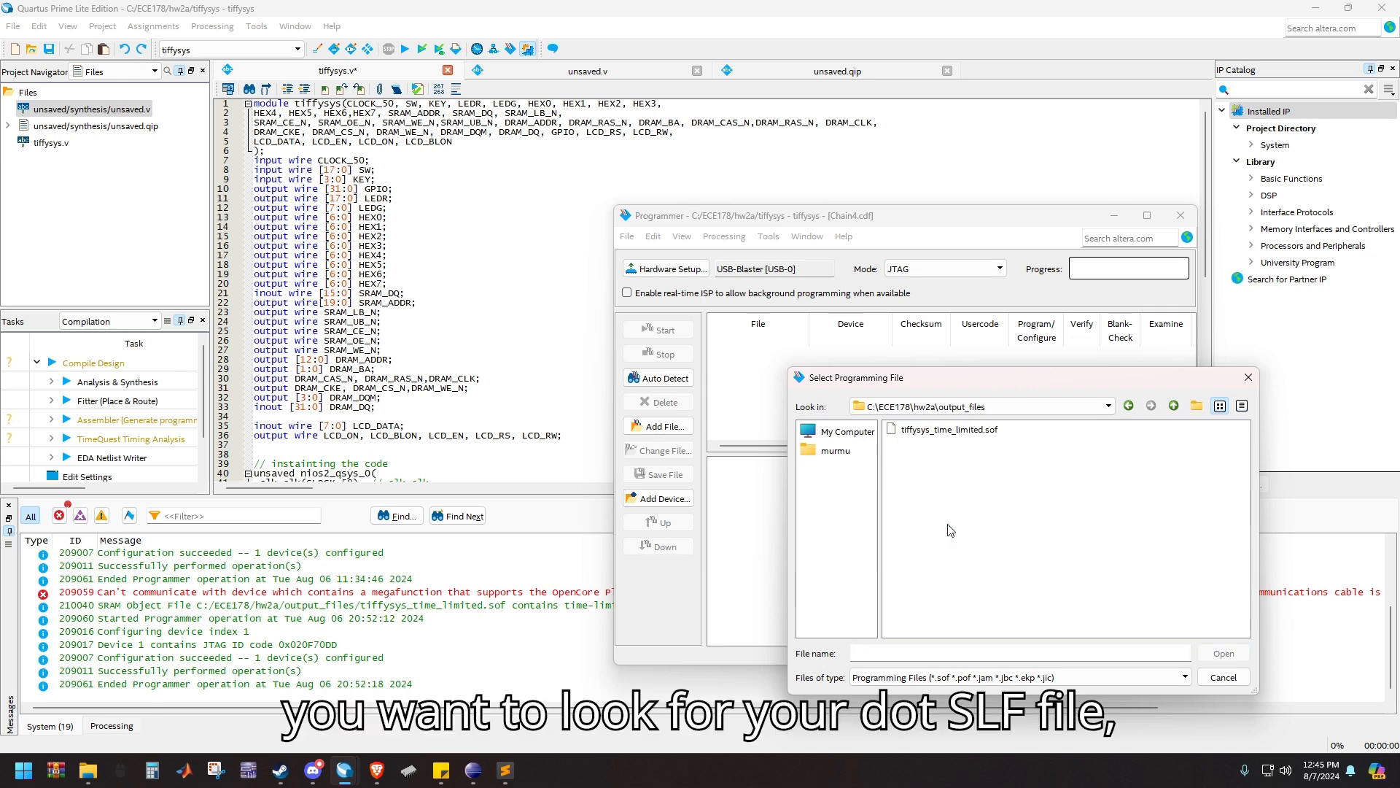
{"action": "left_click", "coordinate": [948, 430]}
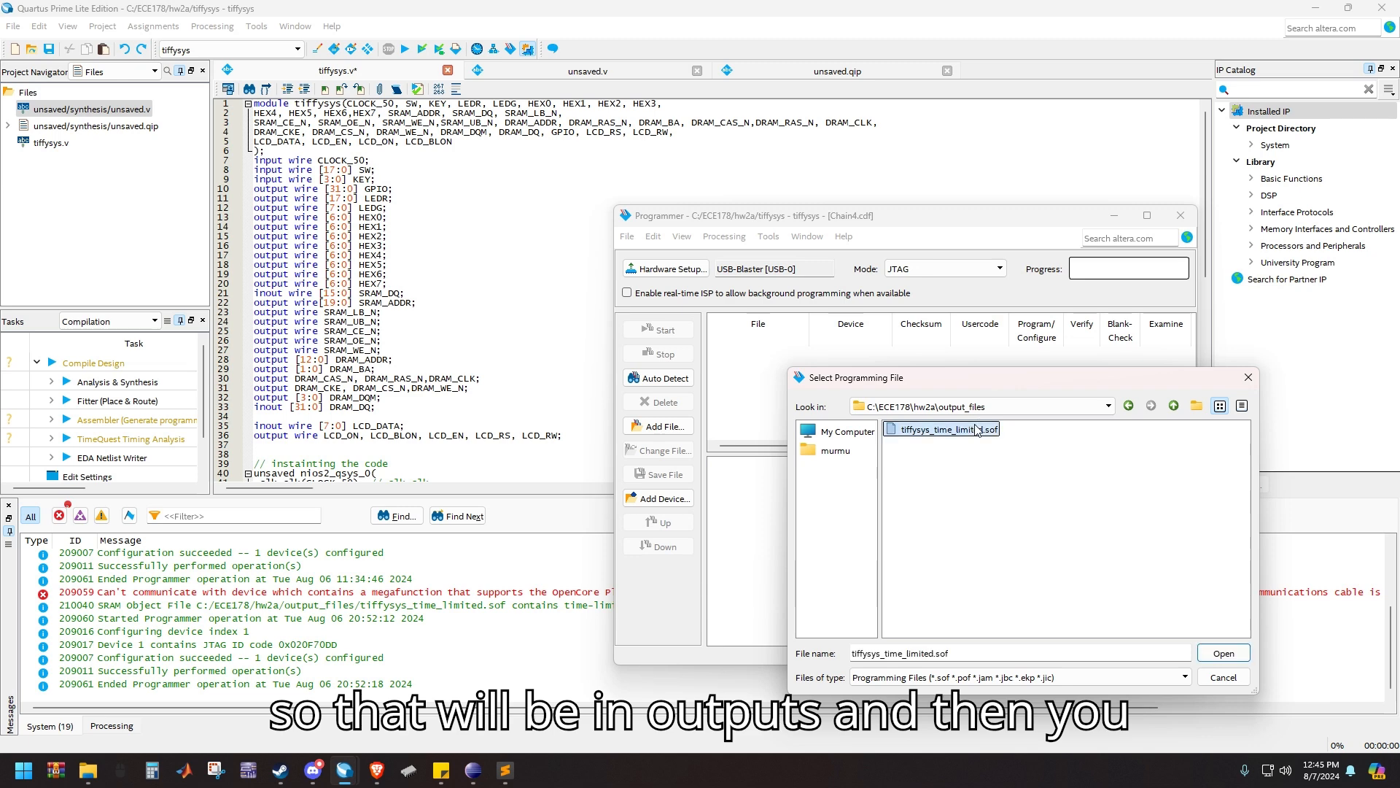
{"action": "left_click", "coordinate": [1223, 654]}
Program the EP4CE115F29 device with the added .sof file through the USB-Blaster
{"action": "left_click", "coordinate": [868, 412]}
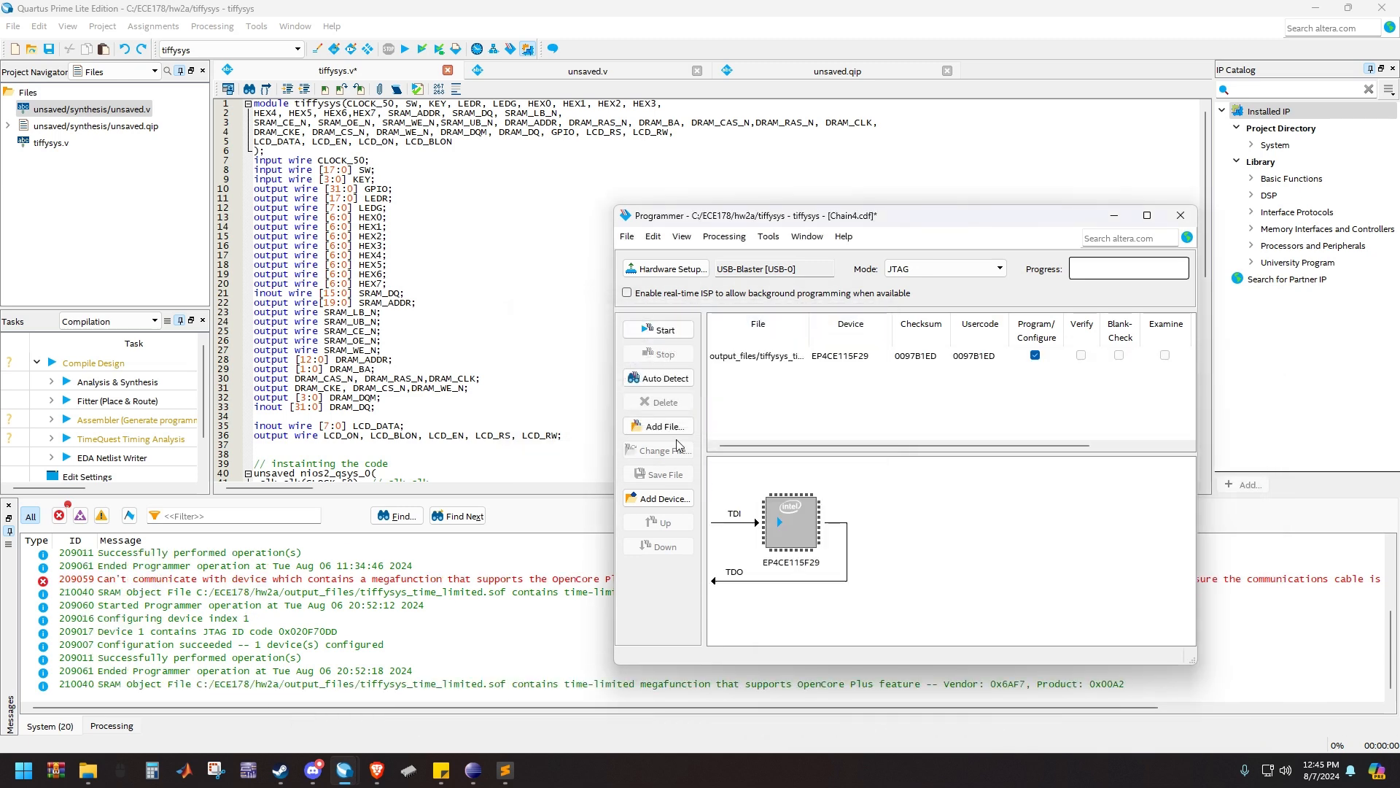
{"action": "left_click", "coordinate": [812, 363]}
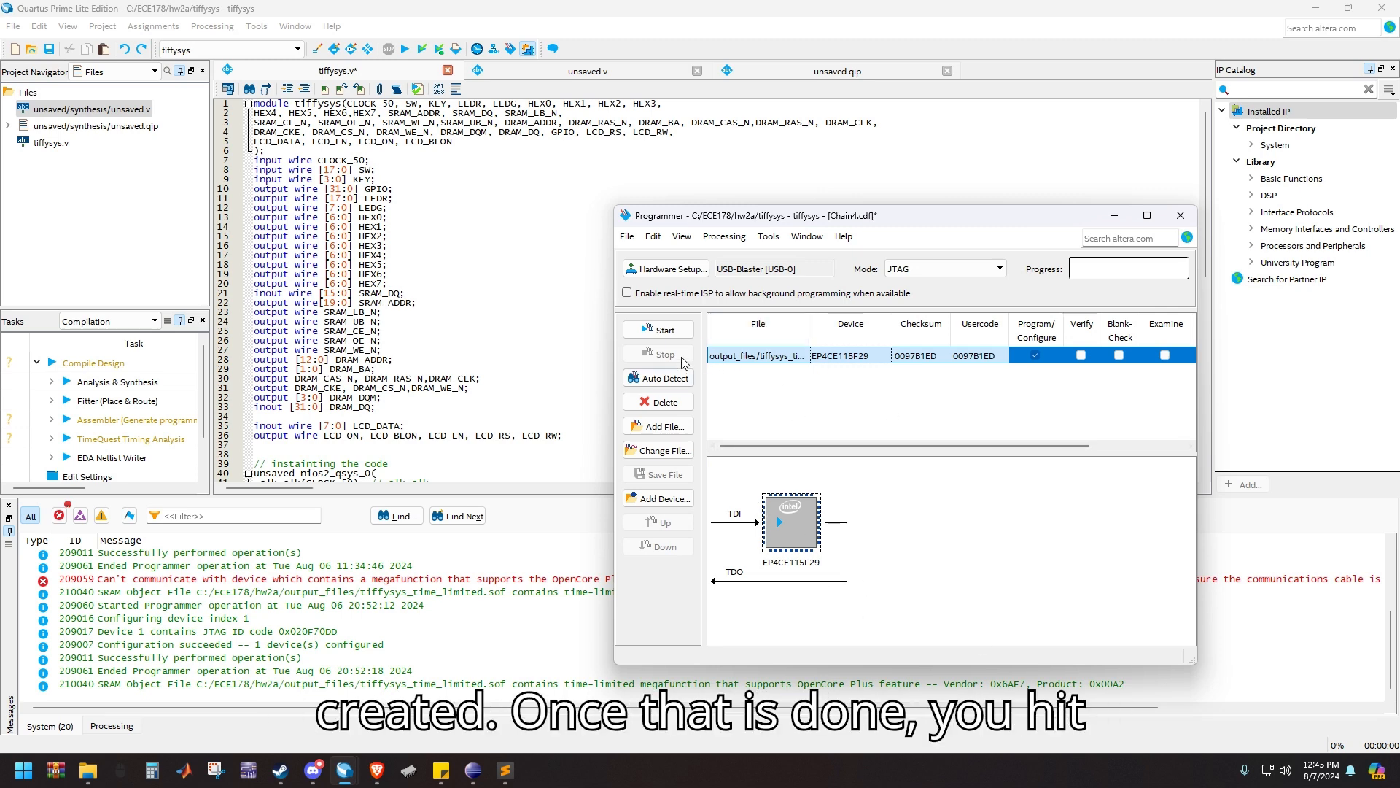
{"action": "left_click", "coordinate": [663, 331]}
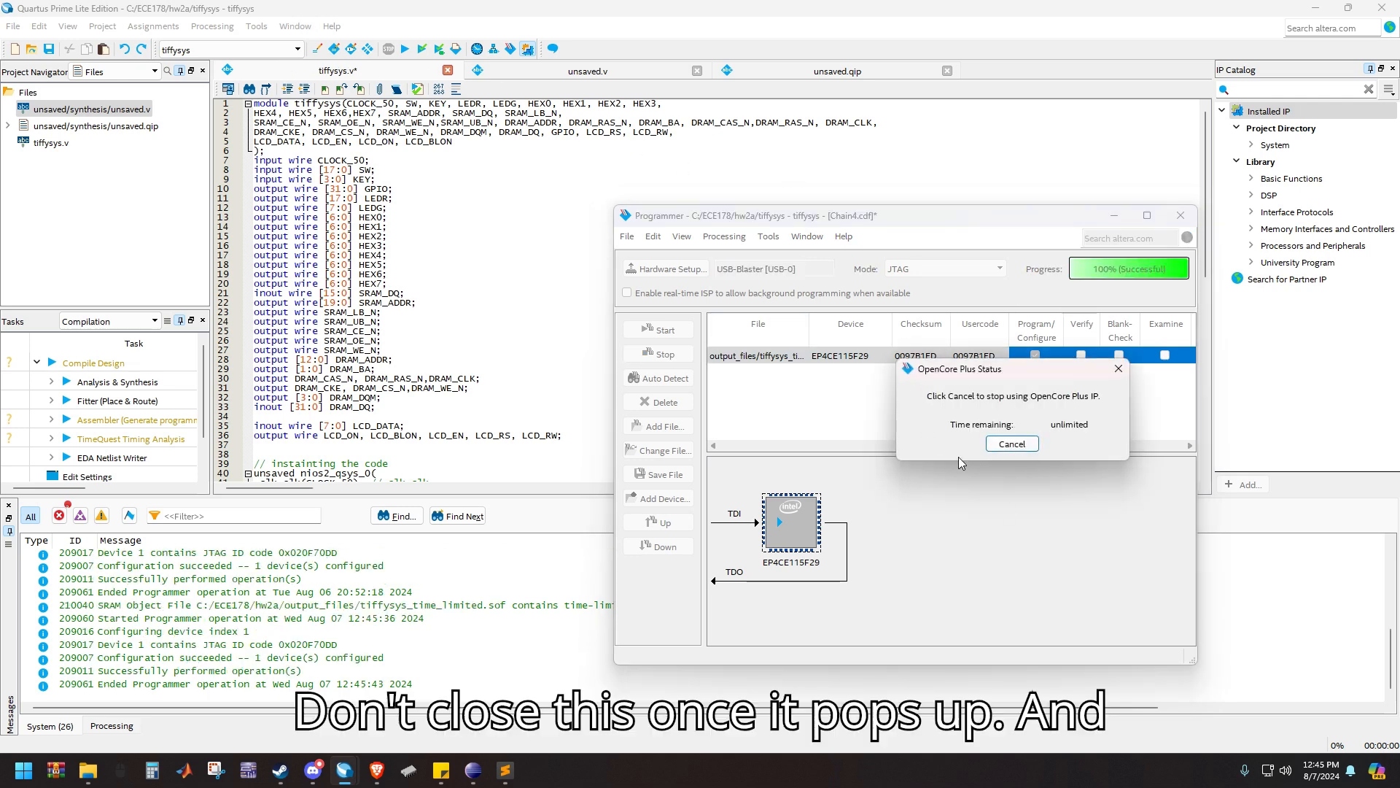
Try to launch Nios II Software Build Tools for Eclipse with the workspace C:\ECE178\PROJECT
{"action": "left_click", "coordinate": [294, 26]}
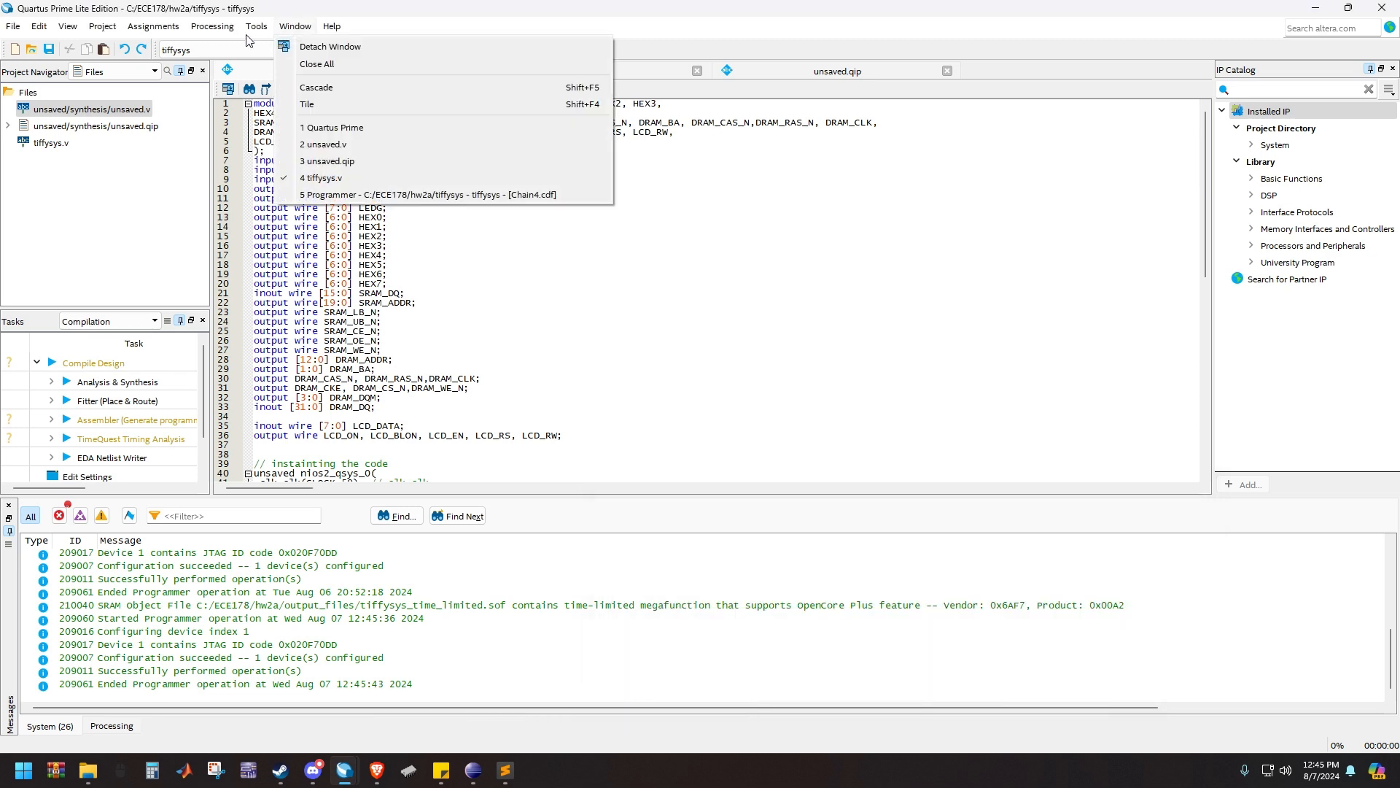
{"action": "mouse_move", "coordinate": [248, 31]}
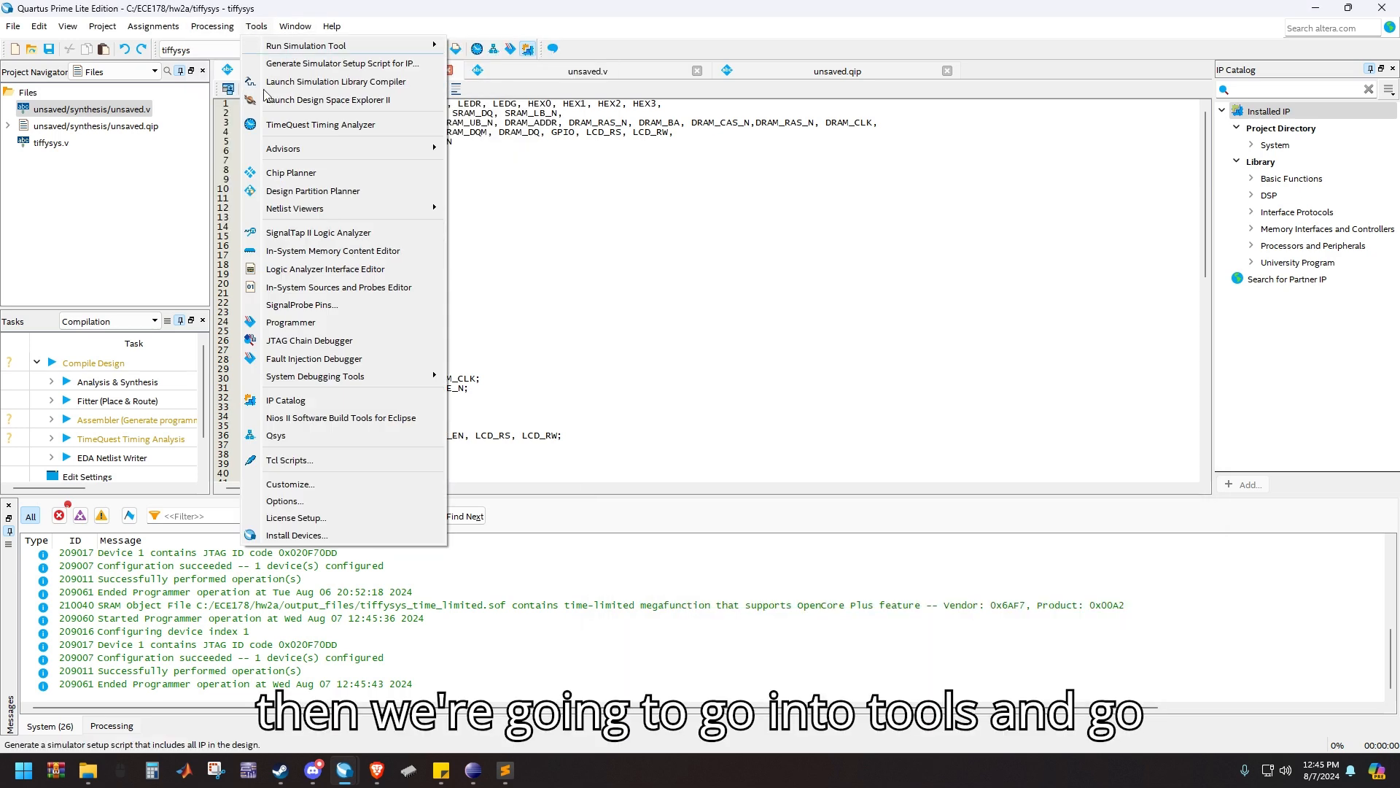
{"action": "left_click", "coordinate": [292, 424]}
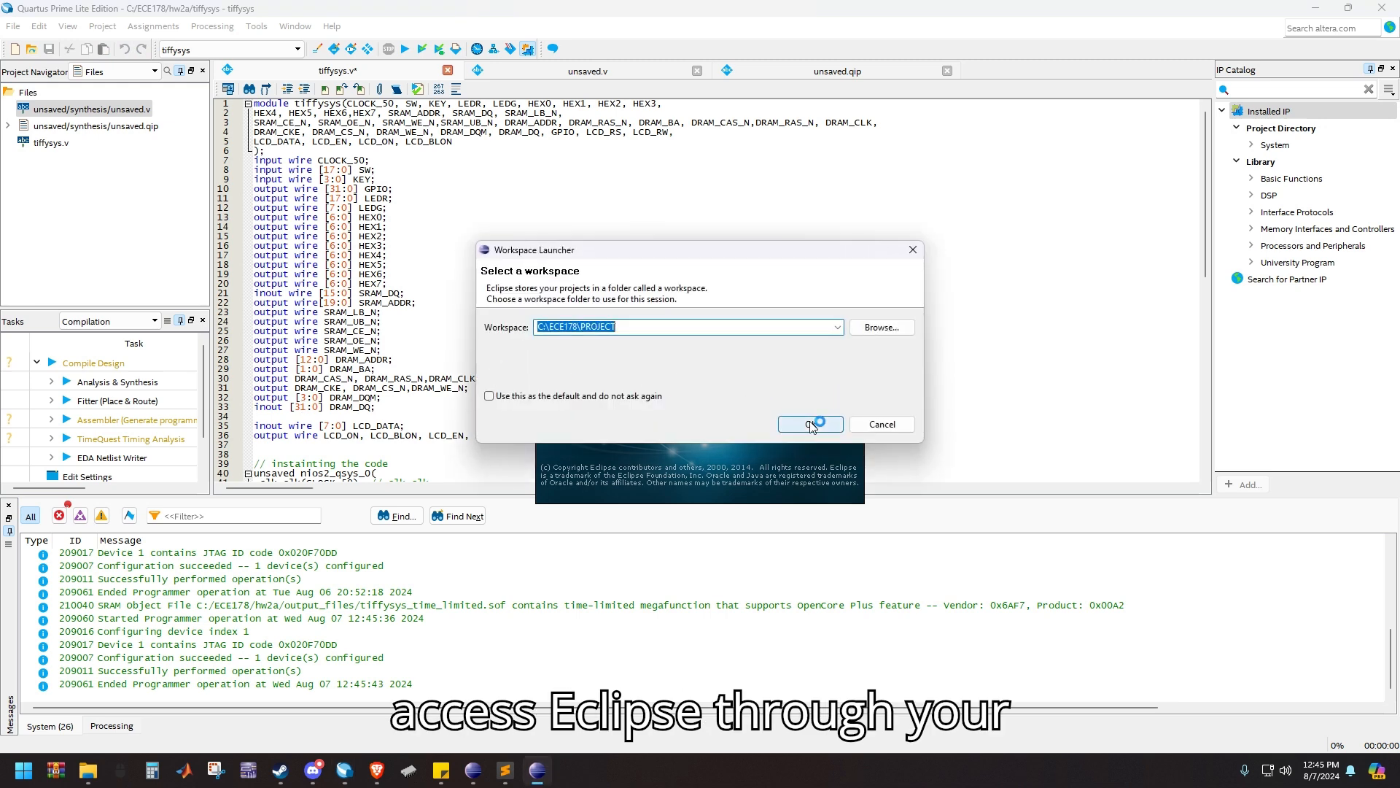
{"action": "left_click", "coordinate": [810, 423]}
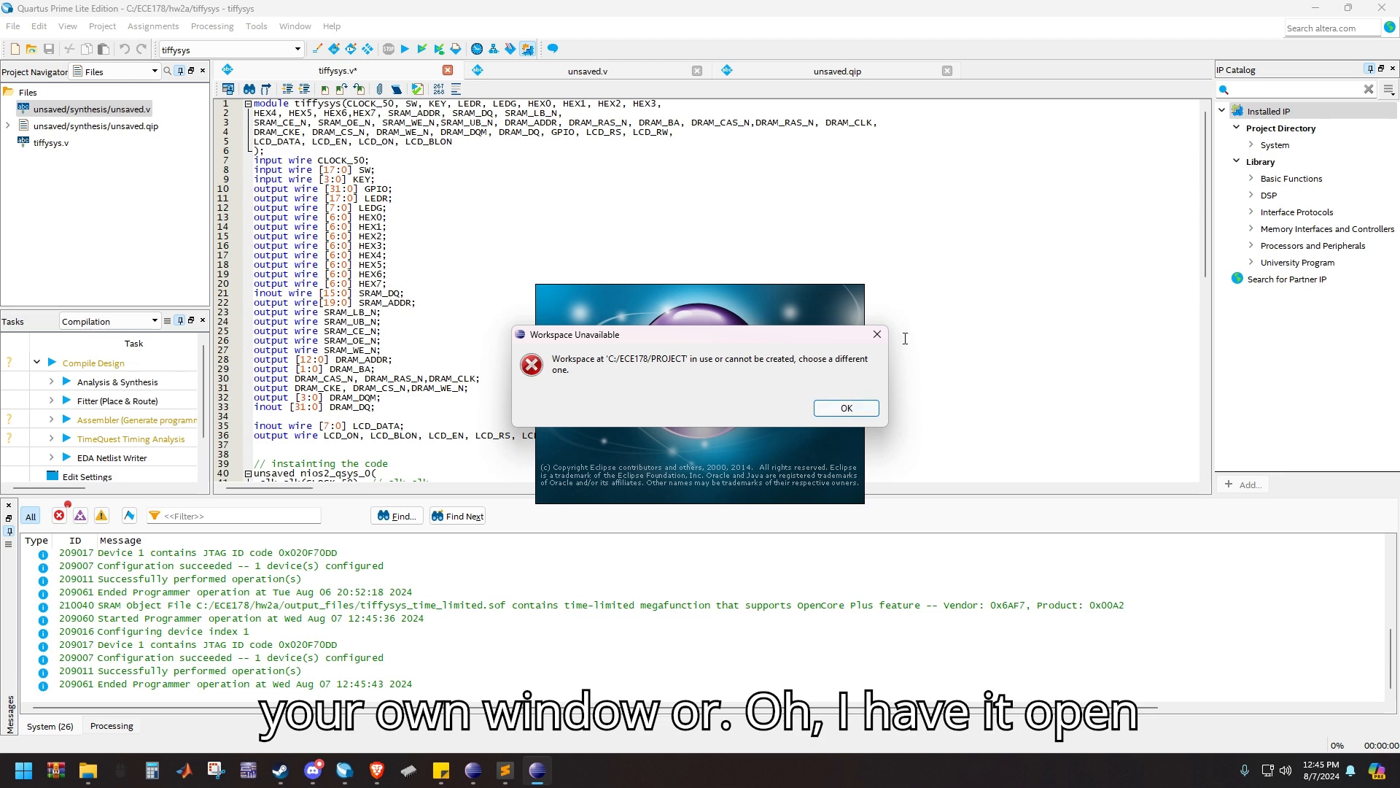
{"action": "left_click", "coordinate": [877, 334]}
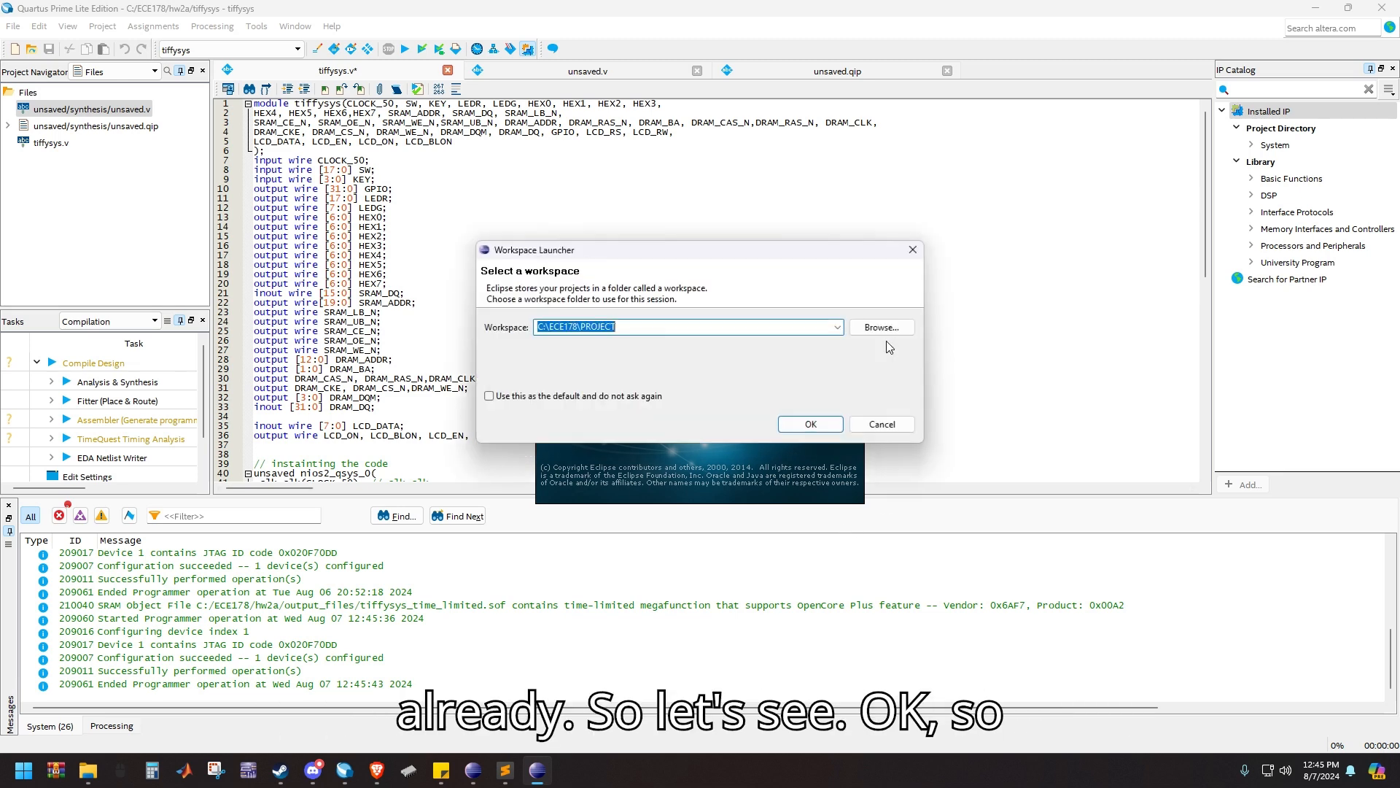
{"action": "left_click", "coordinate": [913, 245]}
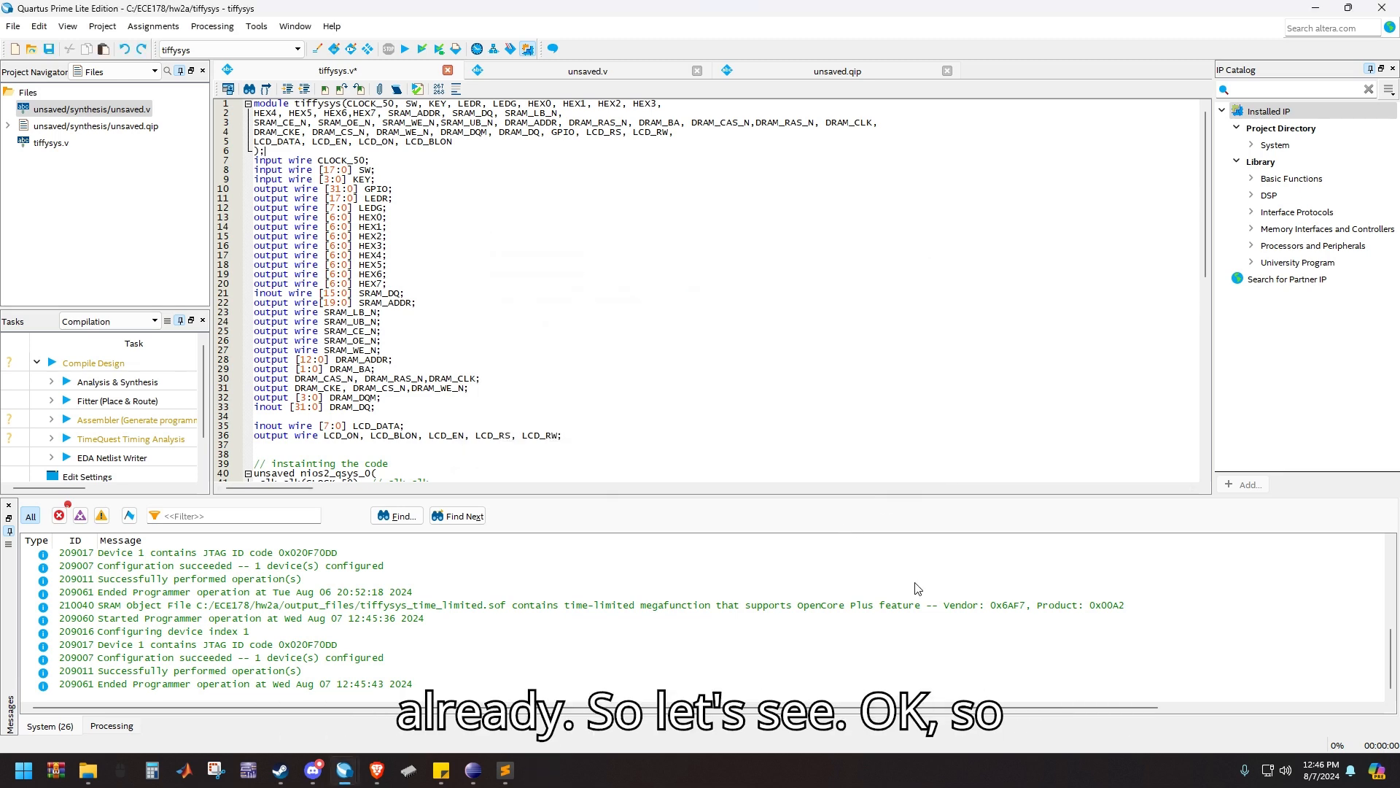
Switch to the Nios II Eclipse window and open hello_world.c from the testGPIO project
{"action": "left_click", "coordinate": [481, 769]}
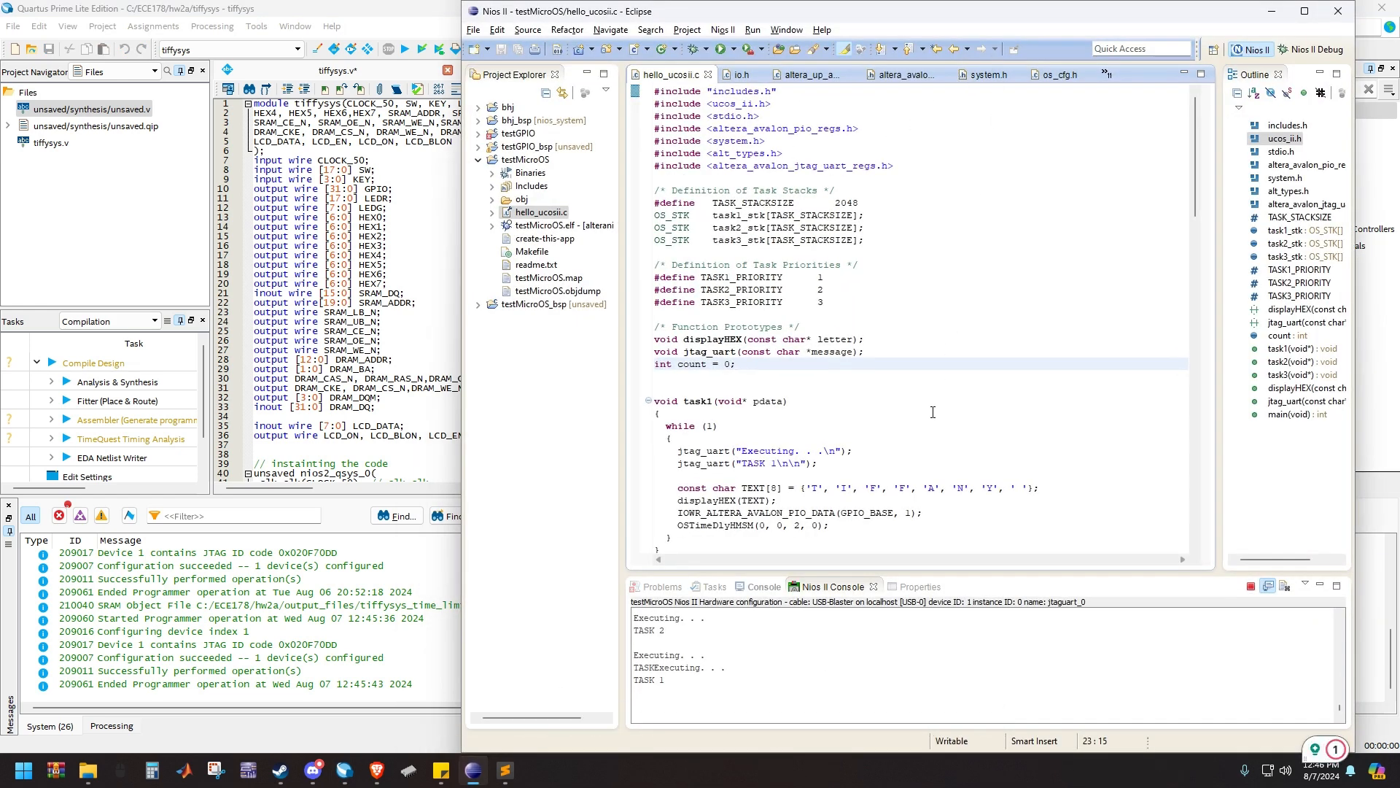
{"action": "left_click", "coordinate": [478, 160]}
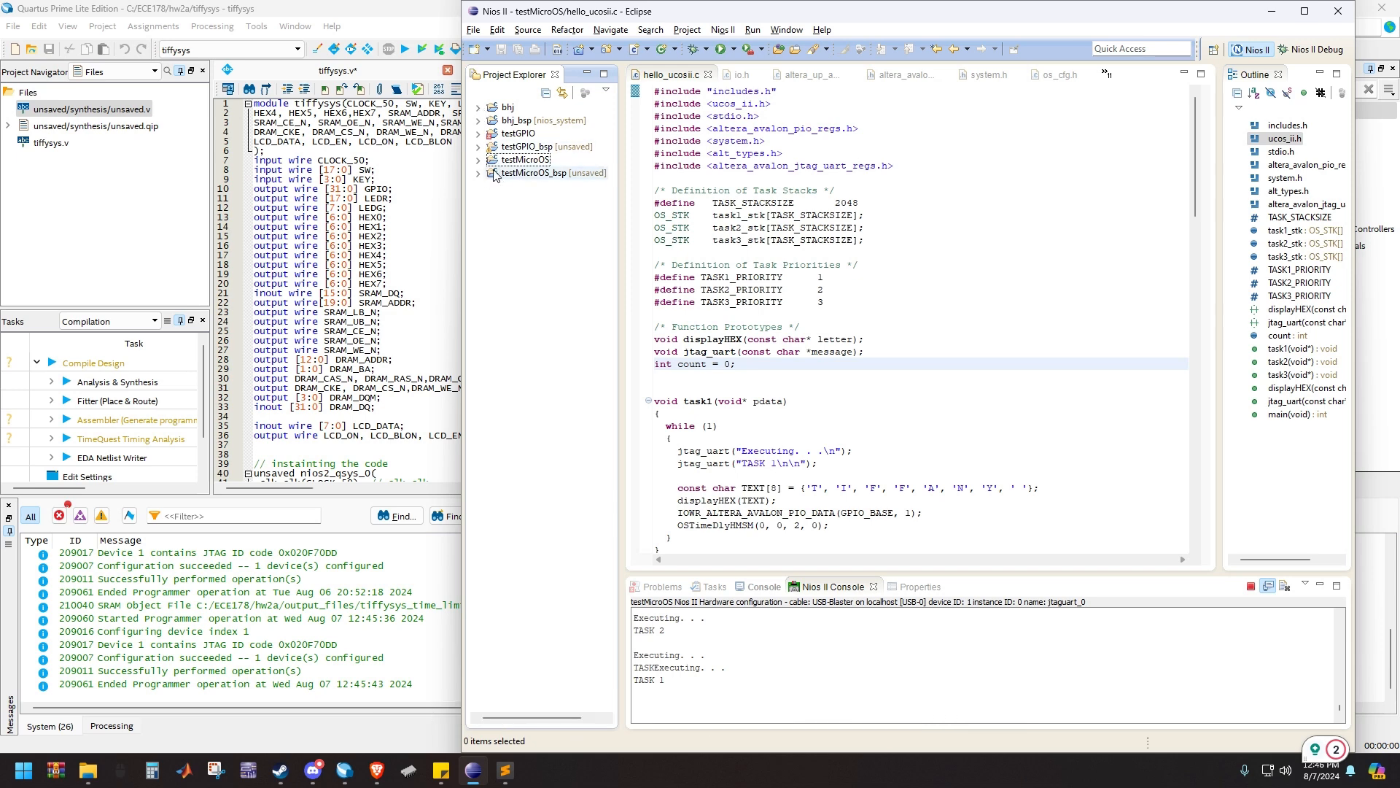
{"action": "left_click", "coordinate": [479, 134]}
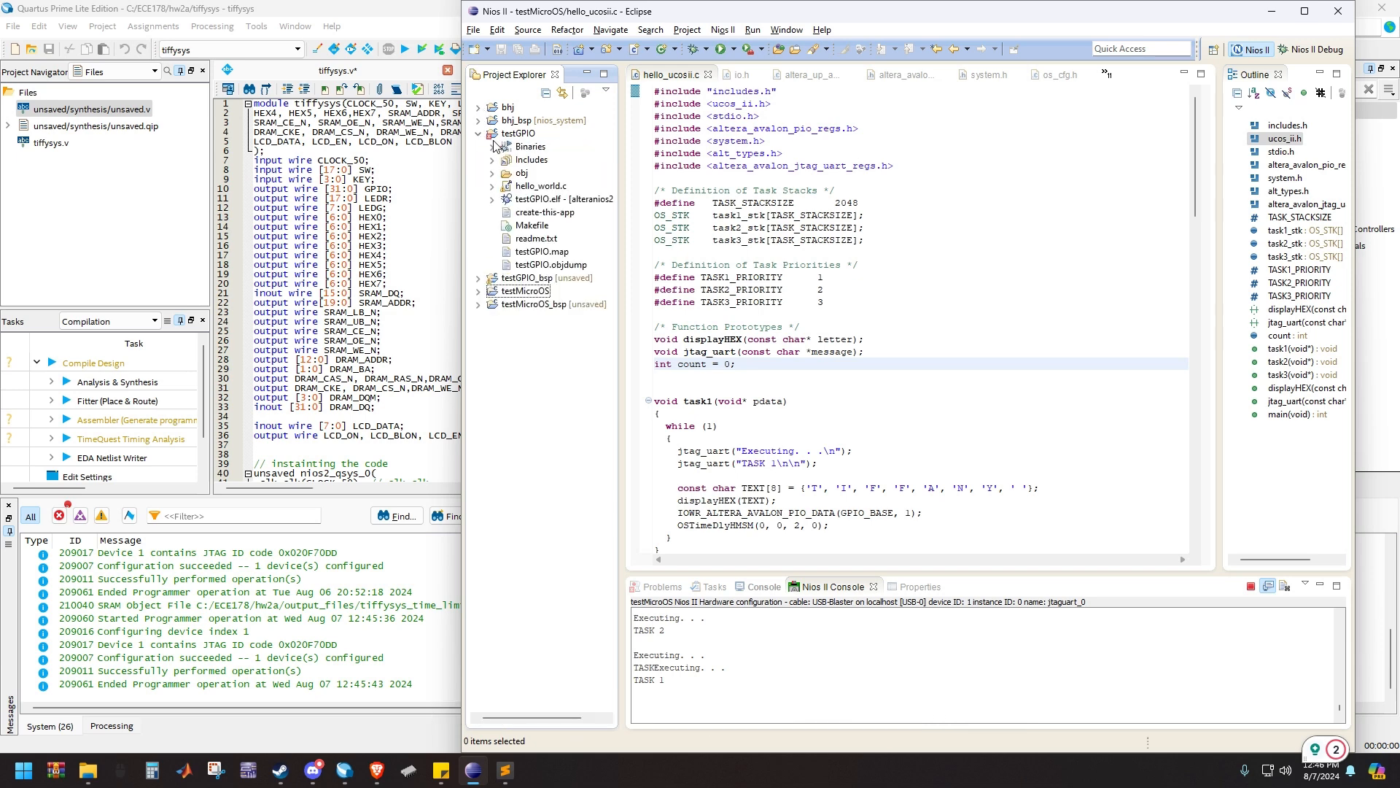
{"action": "left_click", "coordinate": [543, 185]}
{"action": "double_click", "coordinate": [543, 185]}
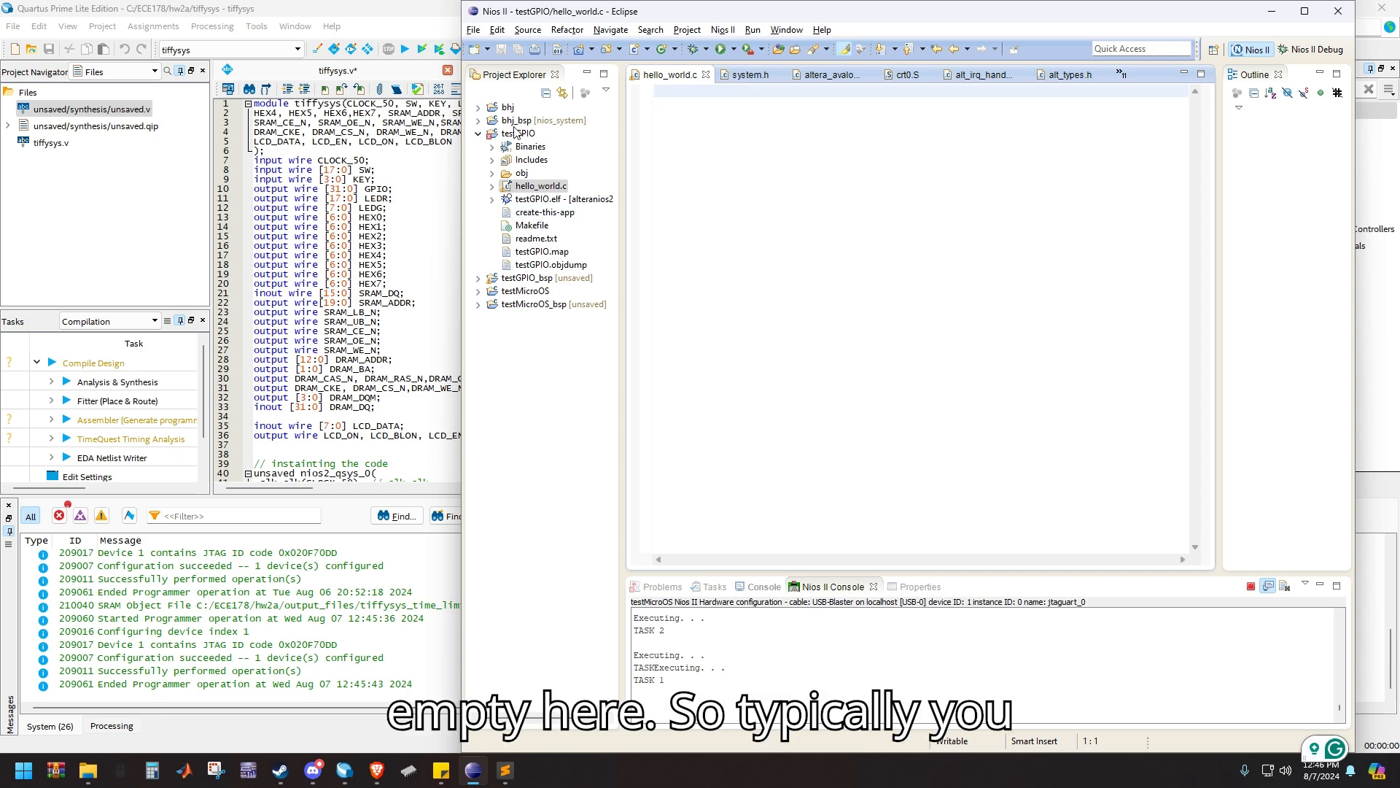
{"action": "left_click", "coordinate": [475, 29]}
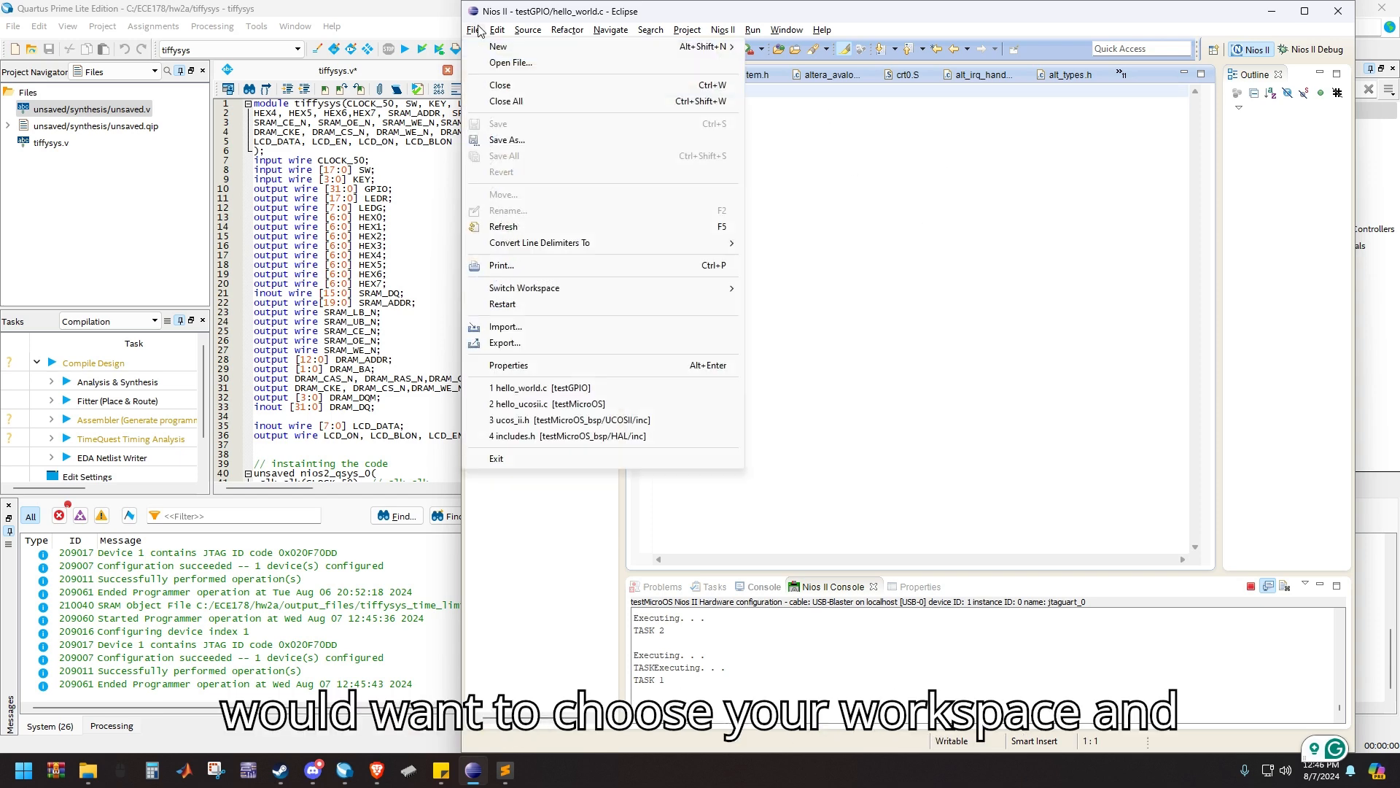
{"action": "left_click", "coordinate": [478, 30]}
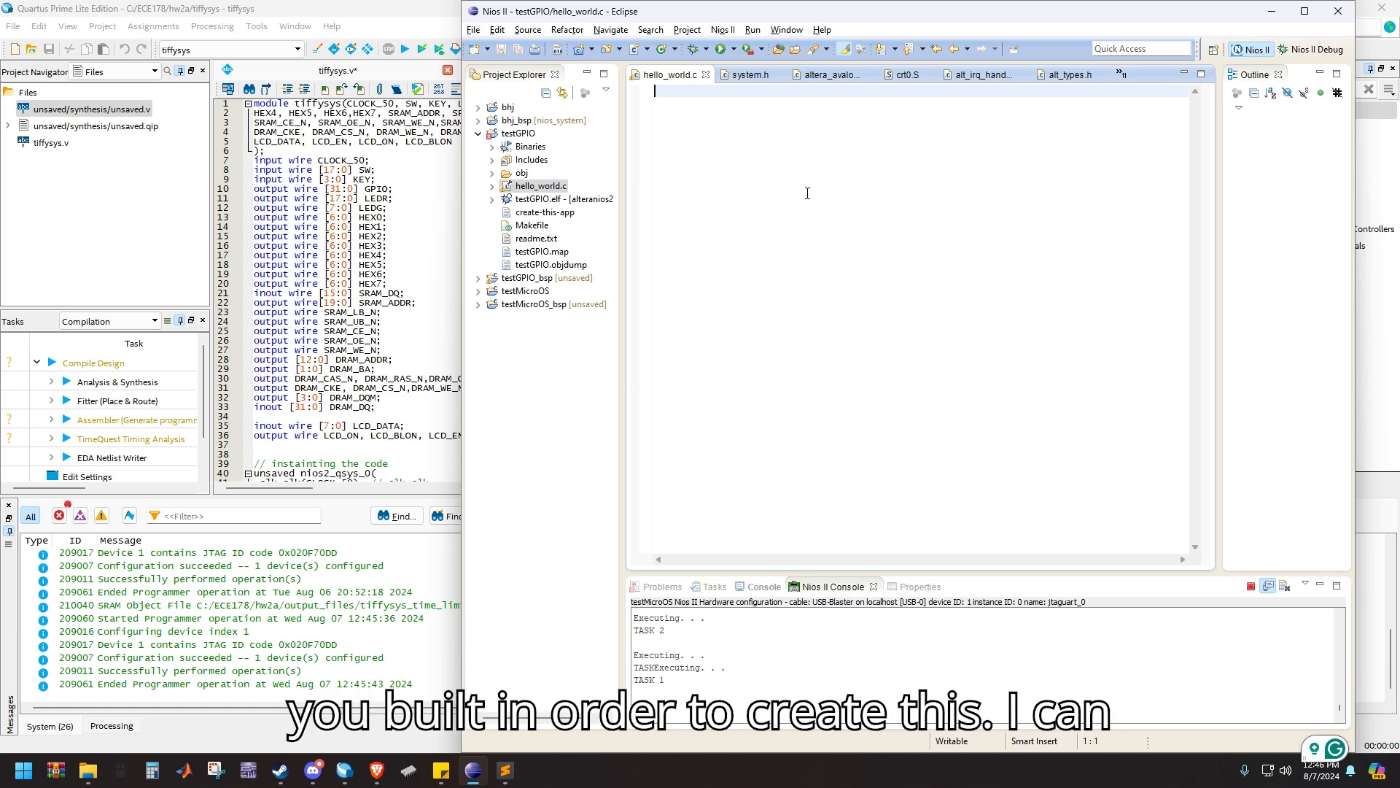
{"action": "left_click", "coordinate": [479, 134]}
Start a new Nios II Application and BSP from Template, using unsaved.sopcinfo from the hw2a folder as the SOPC information file
{"action": "left_click", "coordinate": [473, 30]}
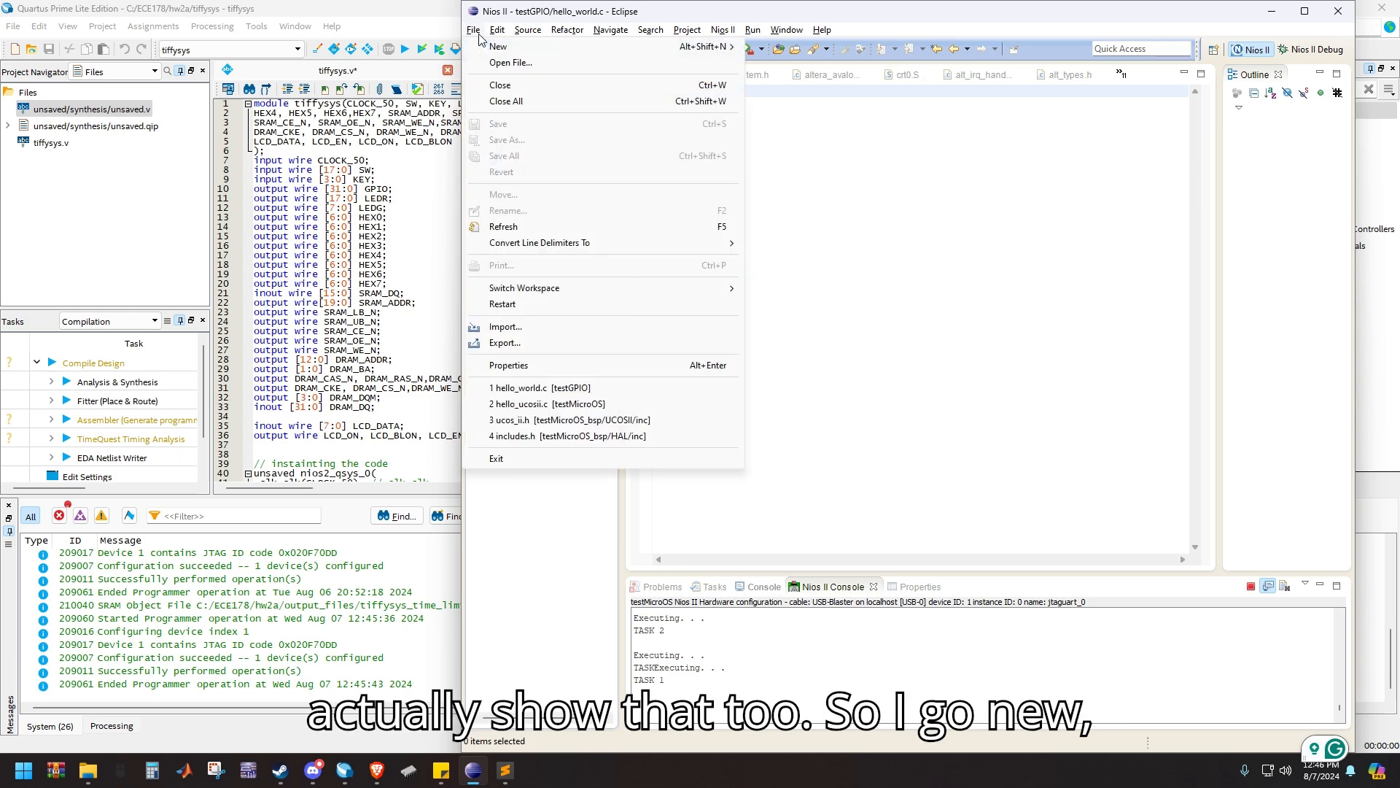
{"action": "left_click", "coordinate": [753, 35]}
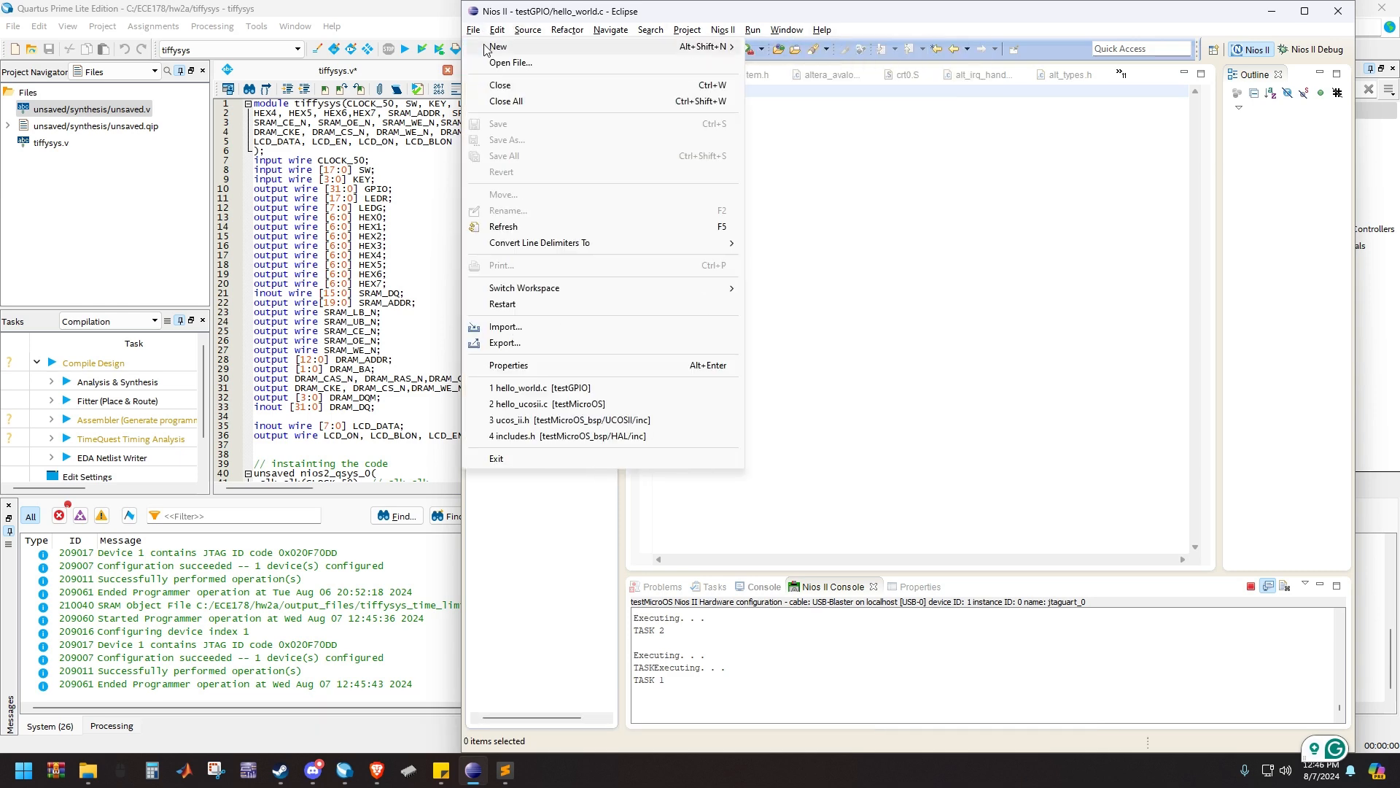
{"action": "mouse_move", "coordinate": [473, 30]}
{"action": "mouse_move", "coordinate": [501, 49]}
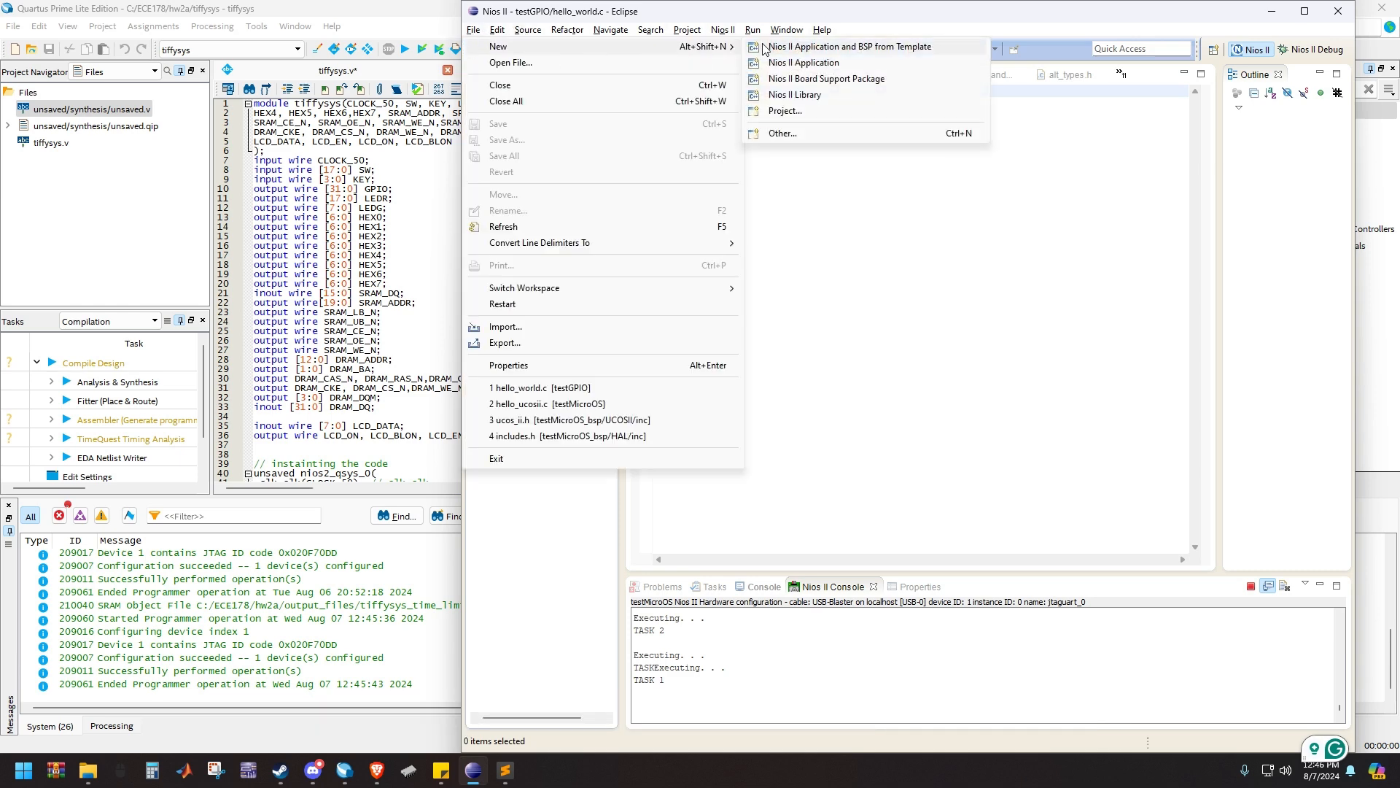
{"action": "left_click", "coordinate": [777, 47]}
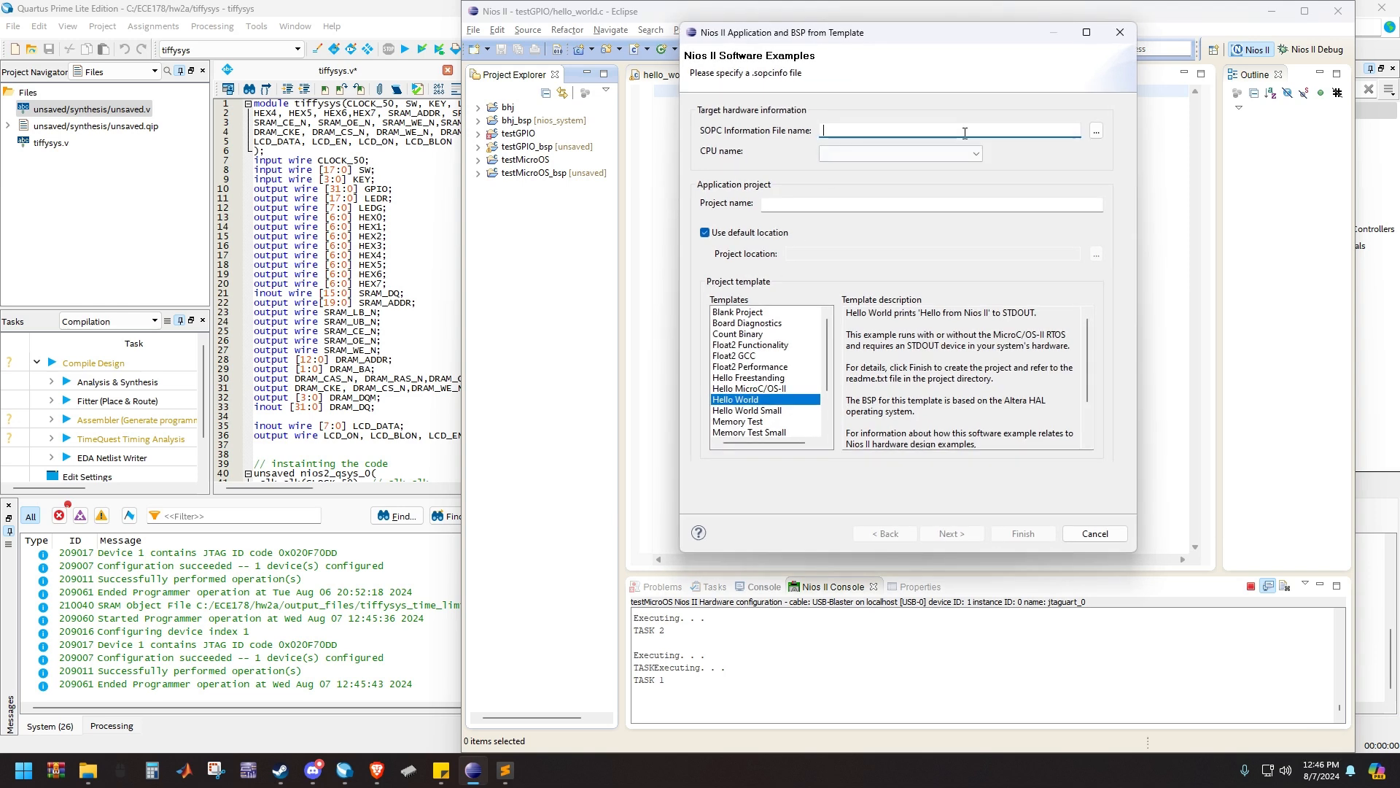
{"action": "left_click", "coordinate": [1100, 133]}
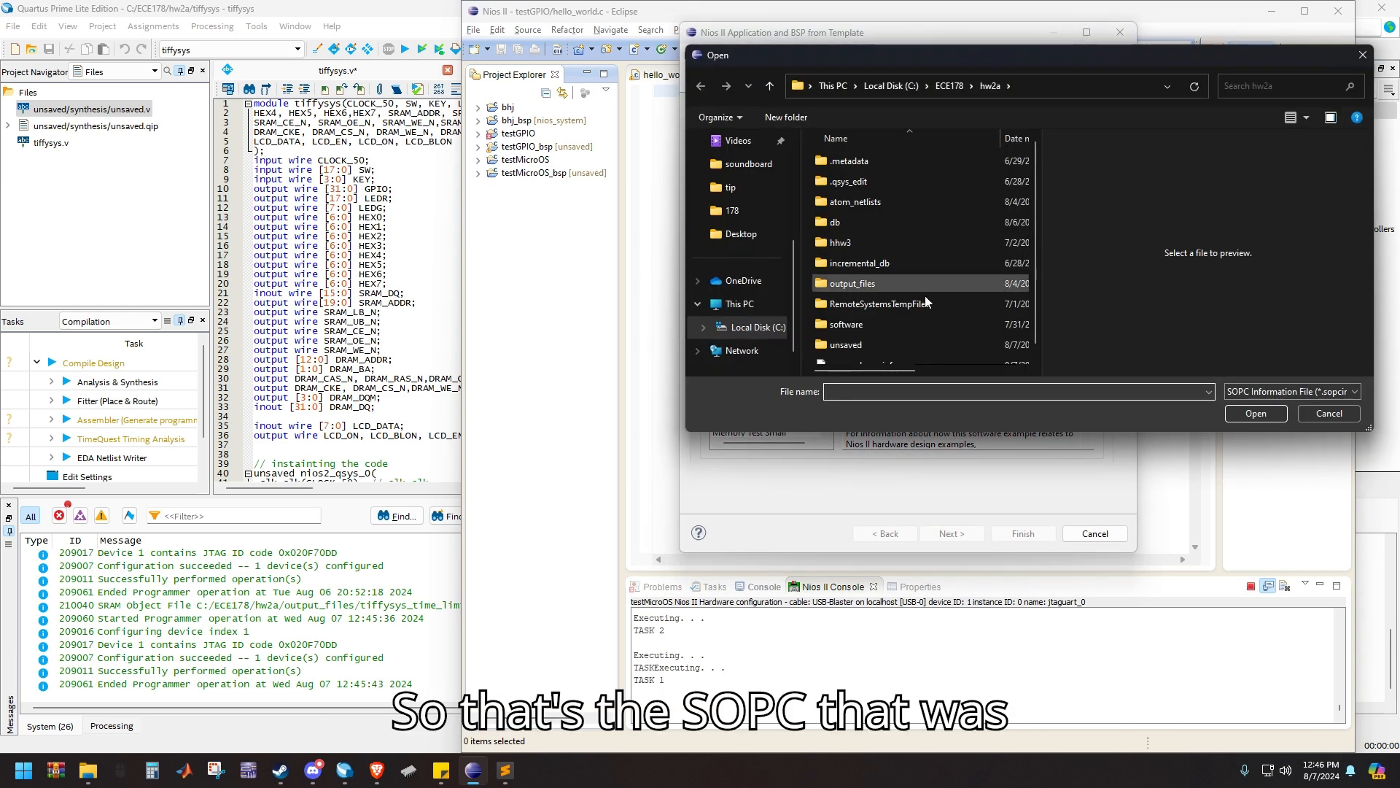
{"action": "scroll", "coordinate": [914, 308], "scroll_direction": "down", "scroll_amount": 1}
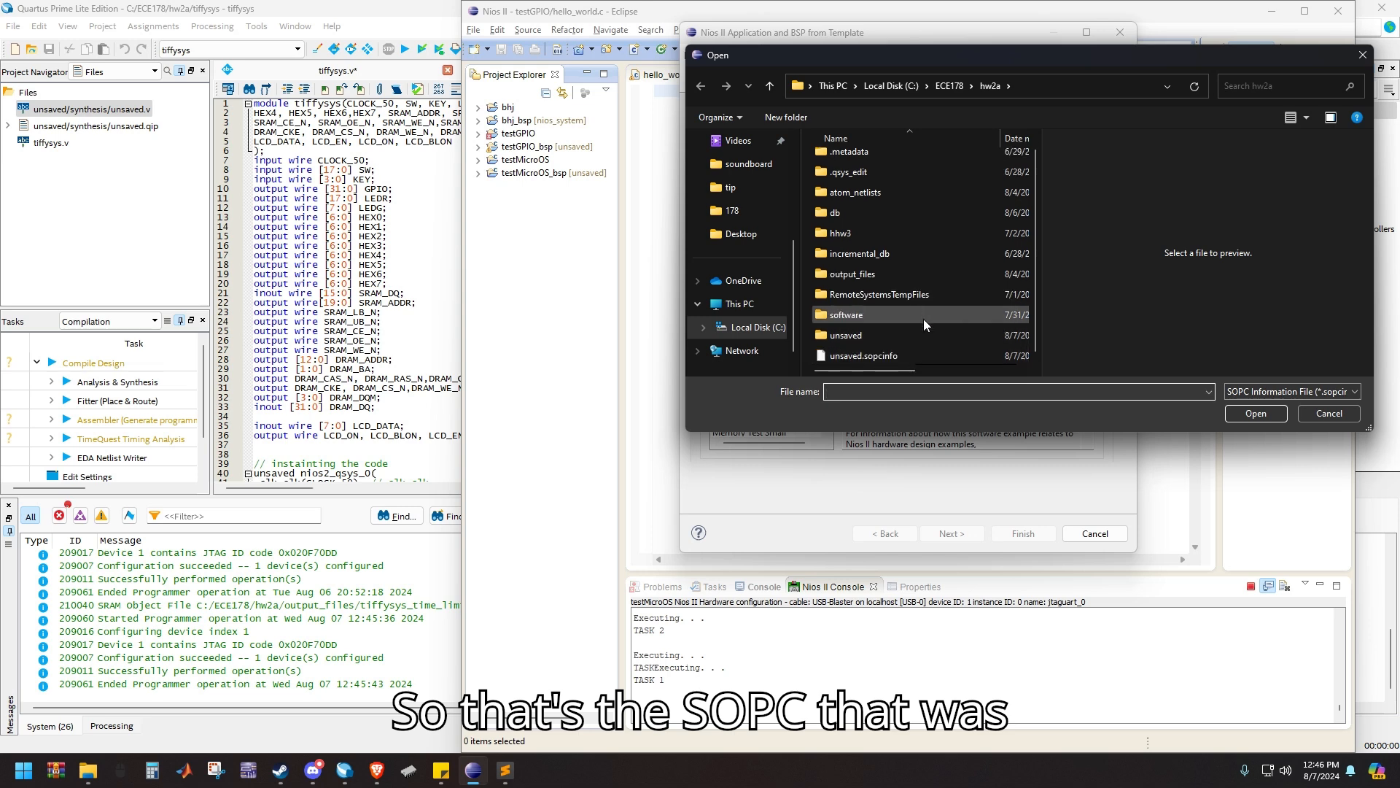
{"action": "left_click", "coordinate": [919, 357]}
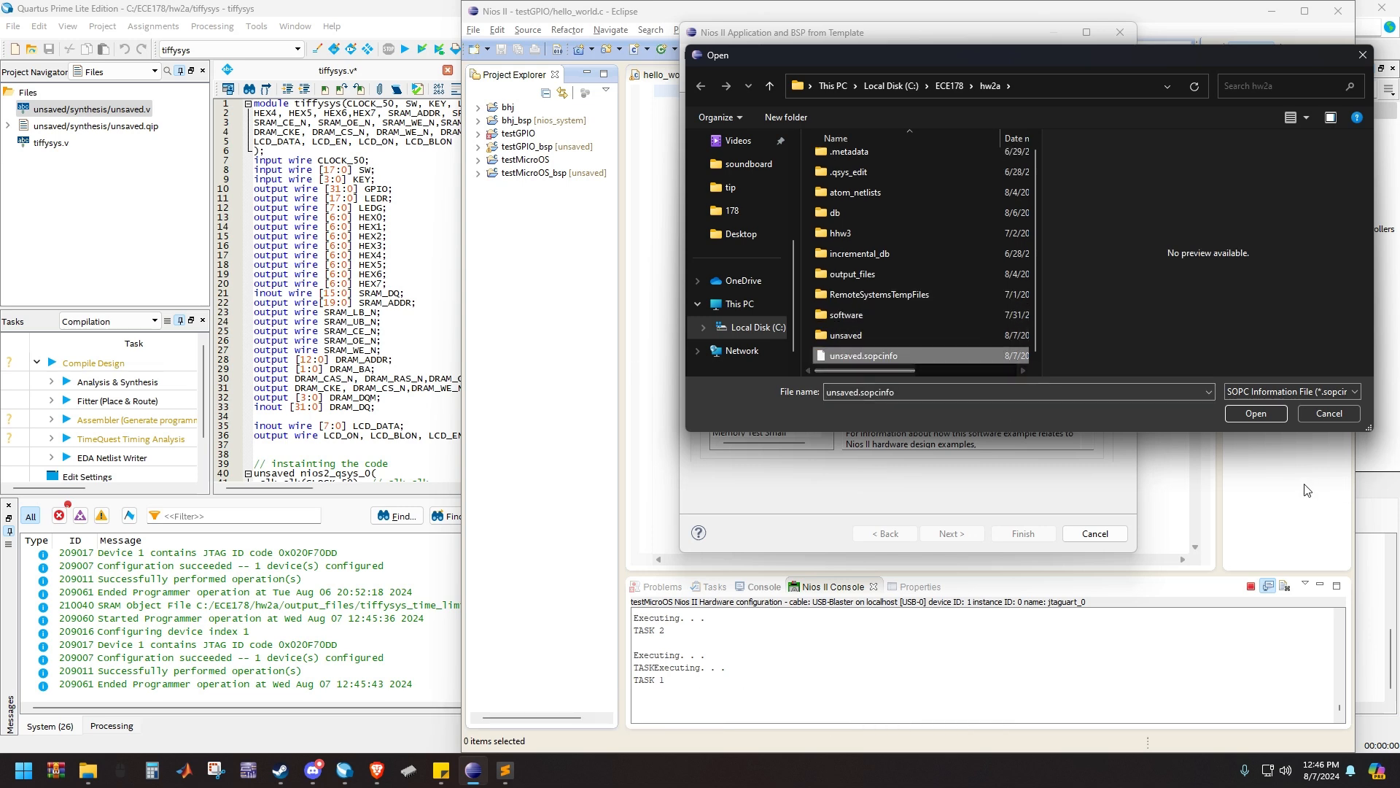
{"action": "left_click", "coordinate": [1254, 413]}
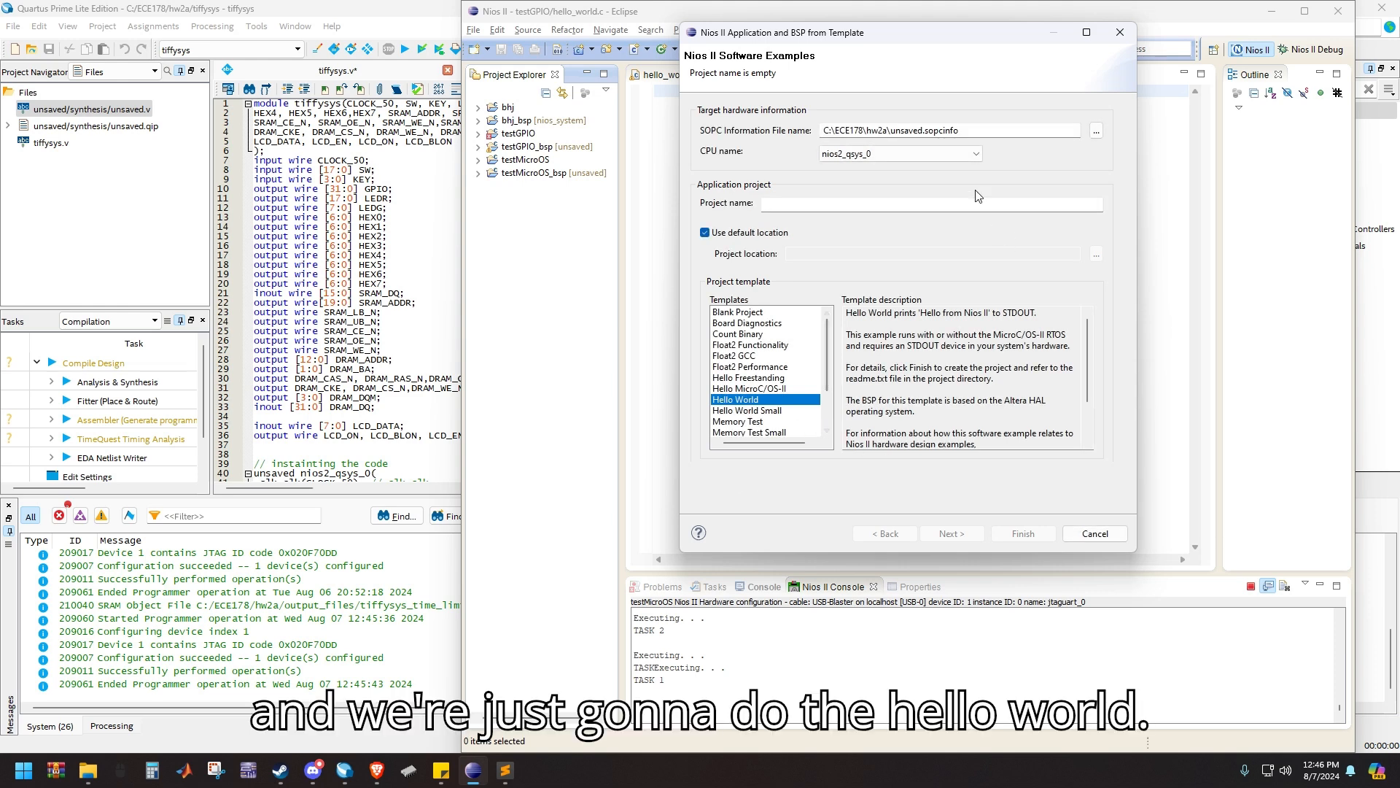
Name the application project HW5 and create it from the Hello World template with a new HW5_bsp project
{"action": "left_click", "coordinate": [891, 208]}
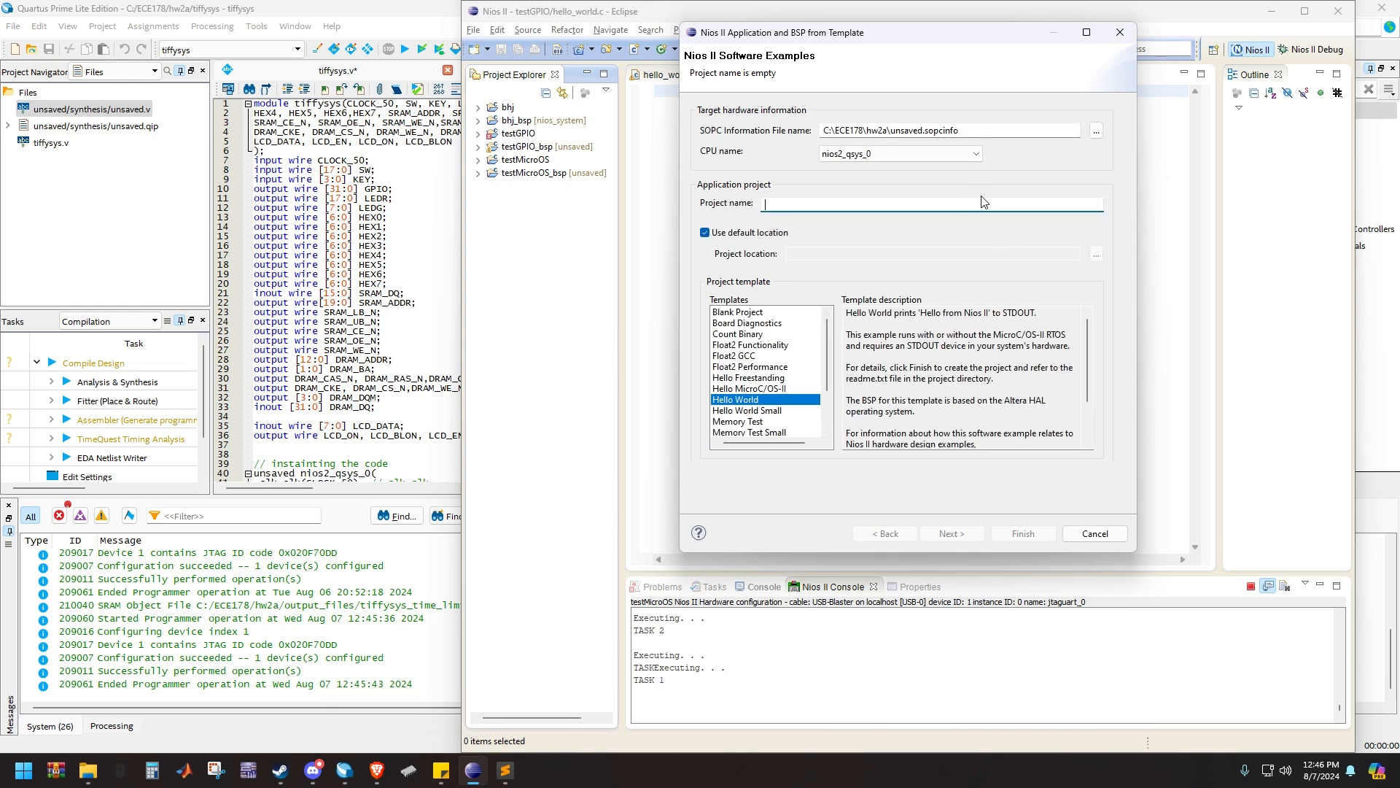
{"action": "type", "text": "HW"}
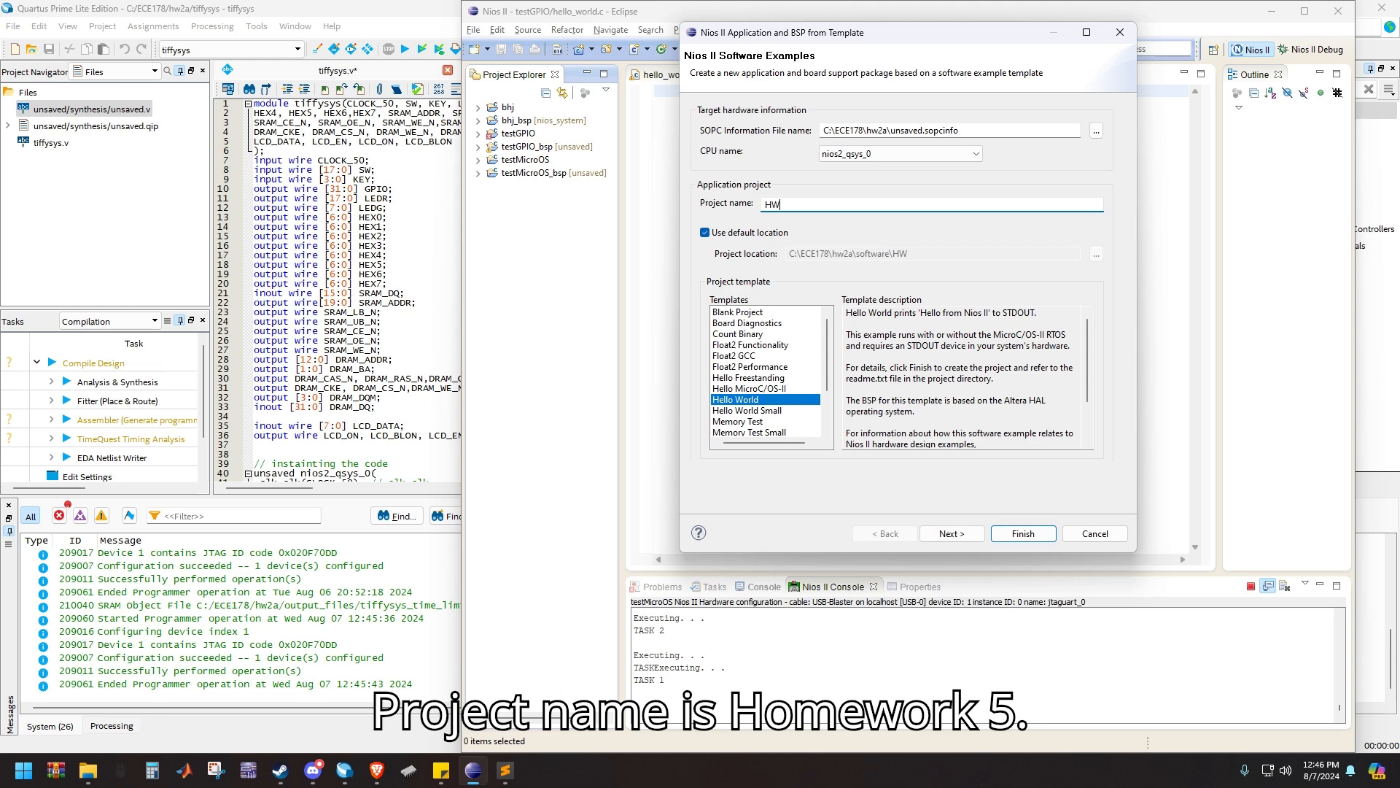
{"action": "type", "text": "5"}
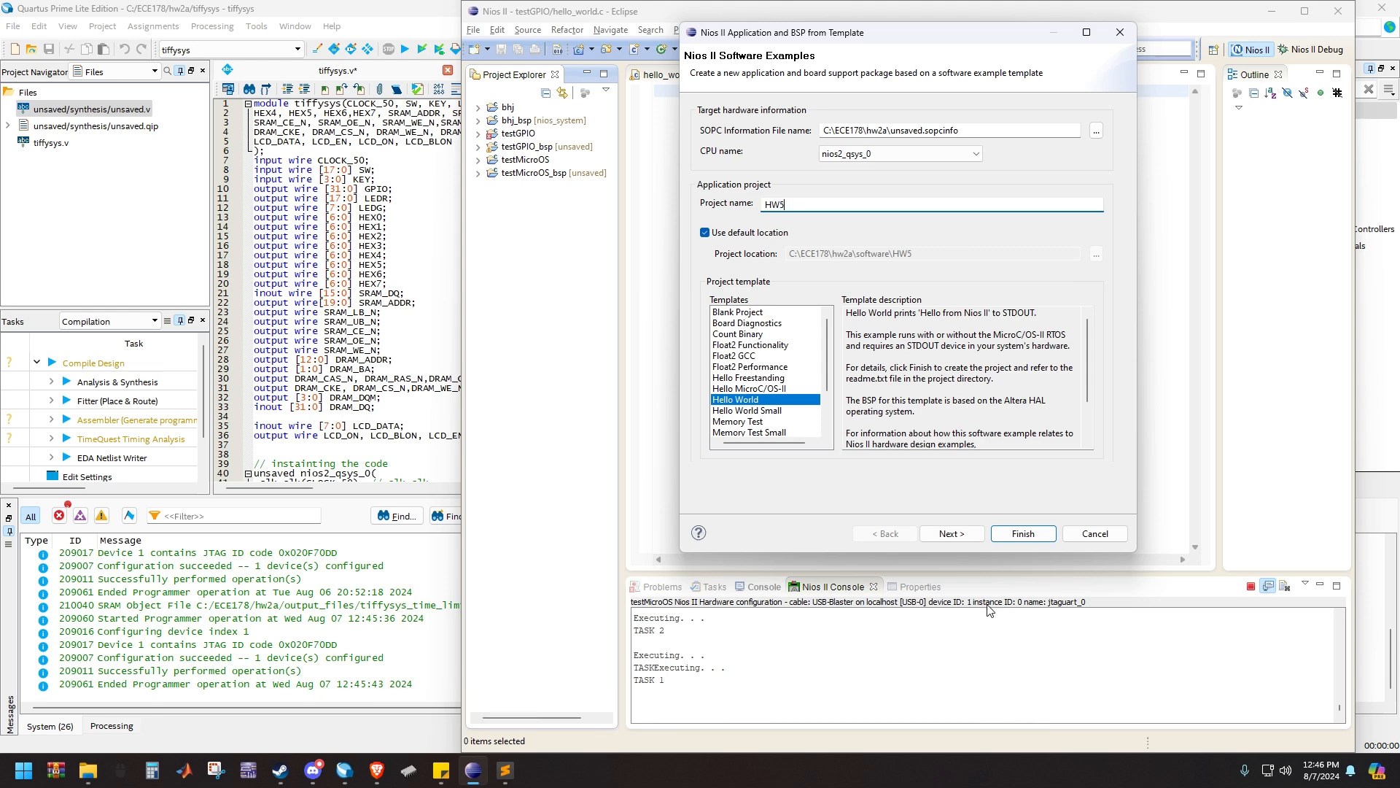
{"action": "left_click", "coordinate": [969, 530]}
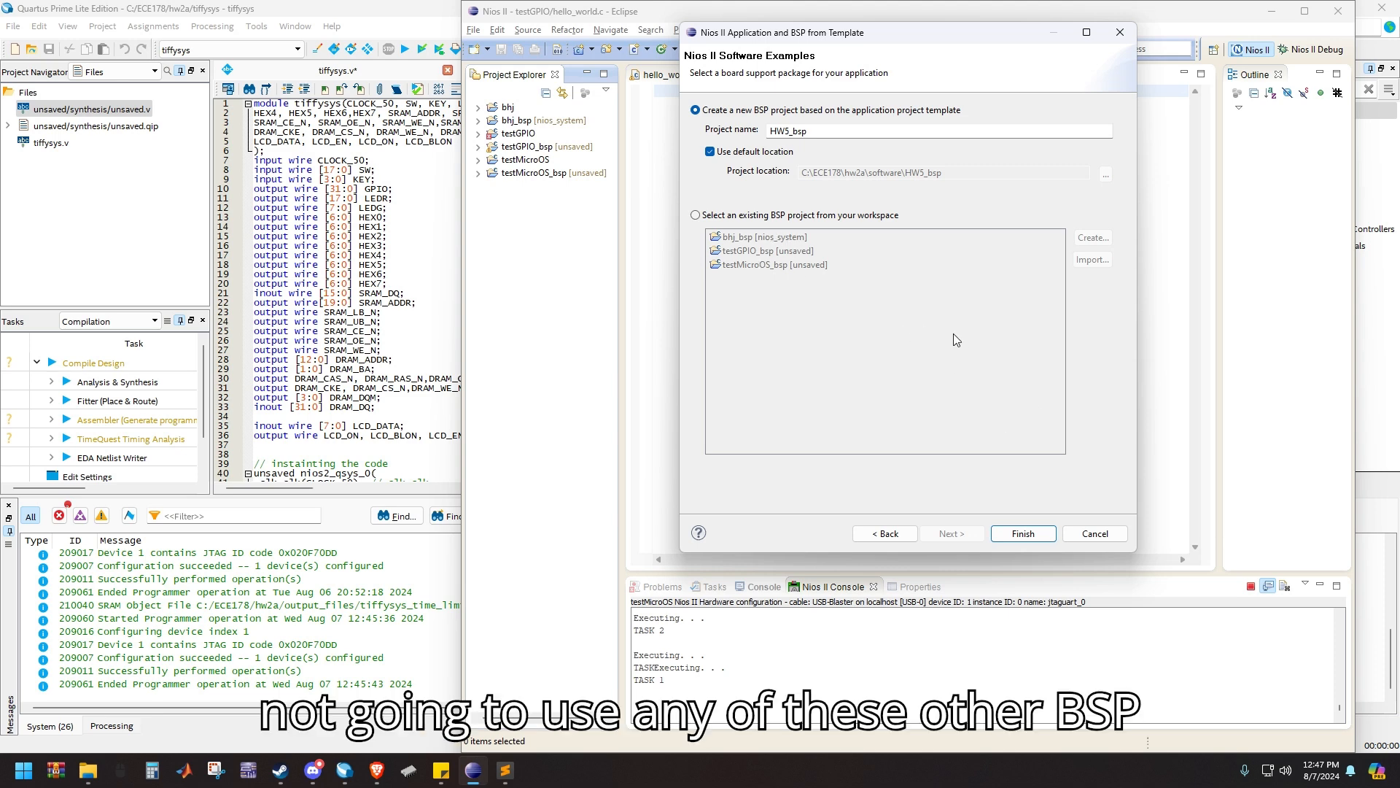
{"action": "left_click", "coordinate": [1023, 533]}
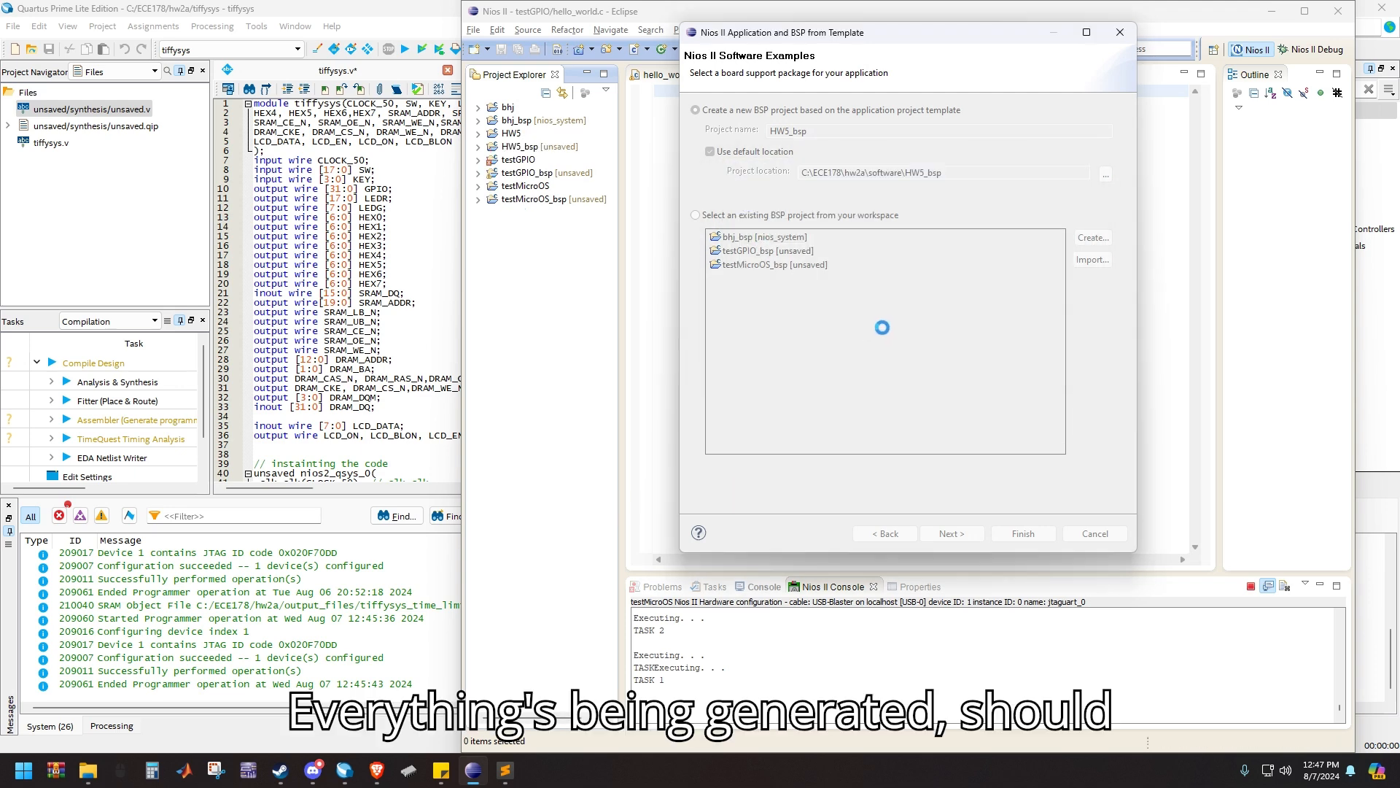
Examine the generated files in the HW5 and HW5_bsp projects, collapsing both projects when done
{"action": "left_click", "coordinate": [479, 133]}
{"action": "left_click", "coordinate": [479, 133]}
{"action": "left_click", "coordinate": [479, 146]}
{"action": "left_click", "coordinate": [480, 134]}
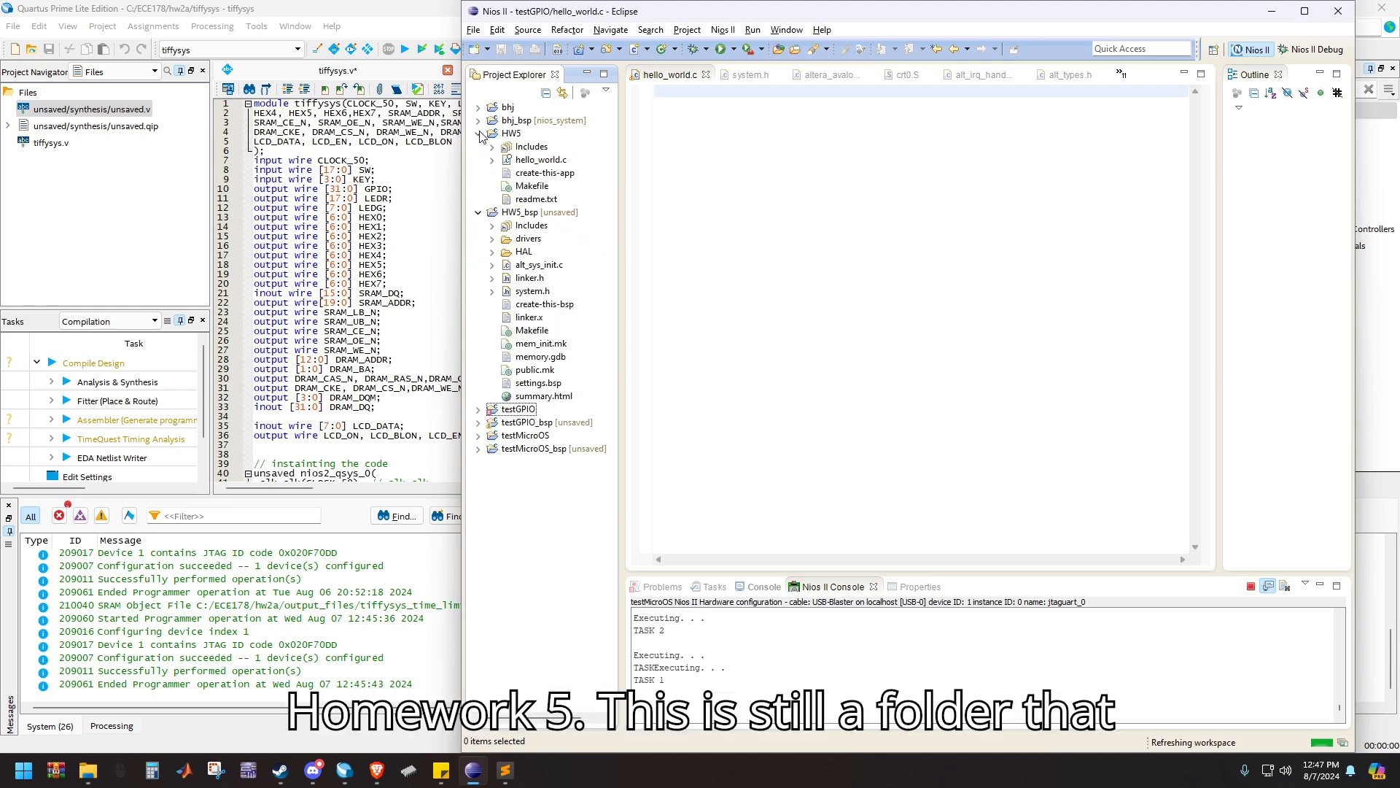
{"action": "left_click", "coordinate": [511, 133]}
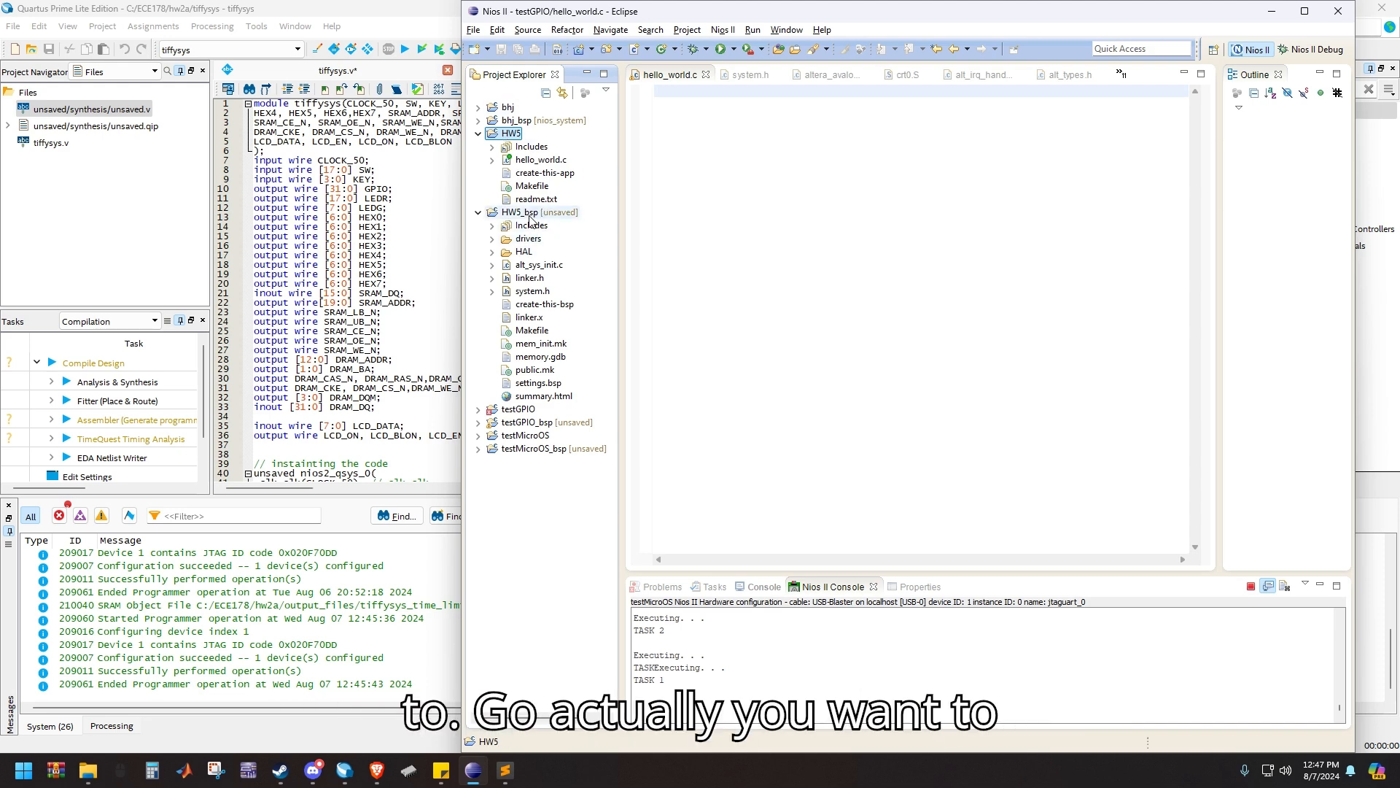
{"action": "left_click", "coordinate": [478, 212]}
{"action": "left_click", "coordinate": [478, 134]}
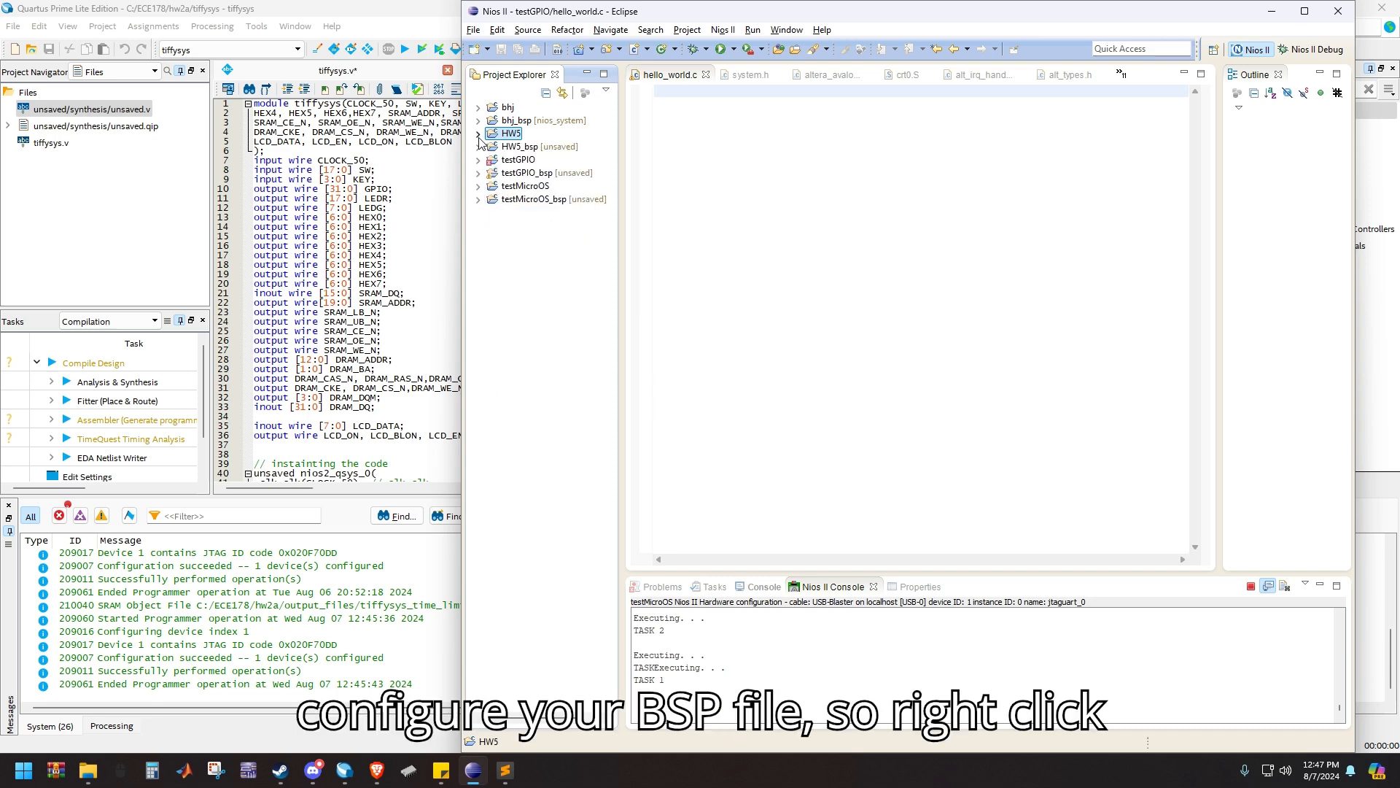
Open the BSP Editor for HW5_bsp from the project's Nios II BSP properties
{"action": "right_click", "coordinate": [520, 147]}
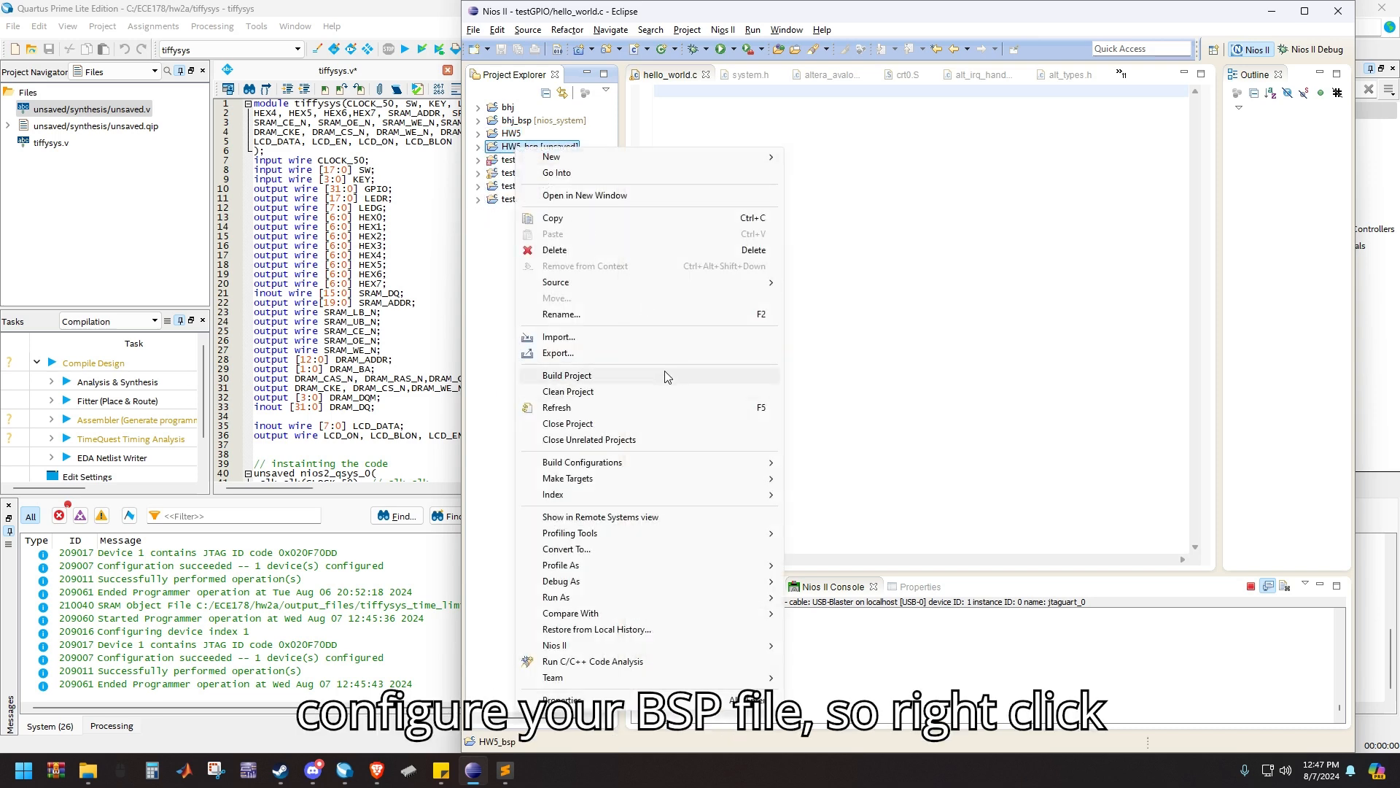
{"action": "left_click", "coordinate": [582, 703]}
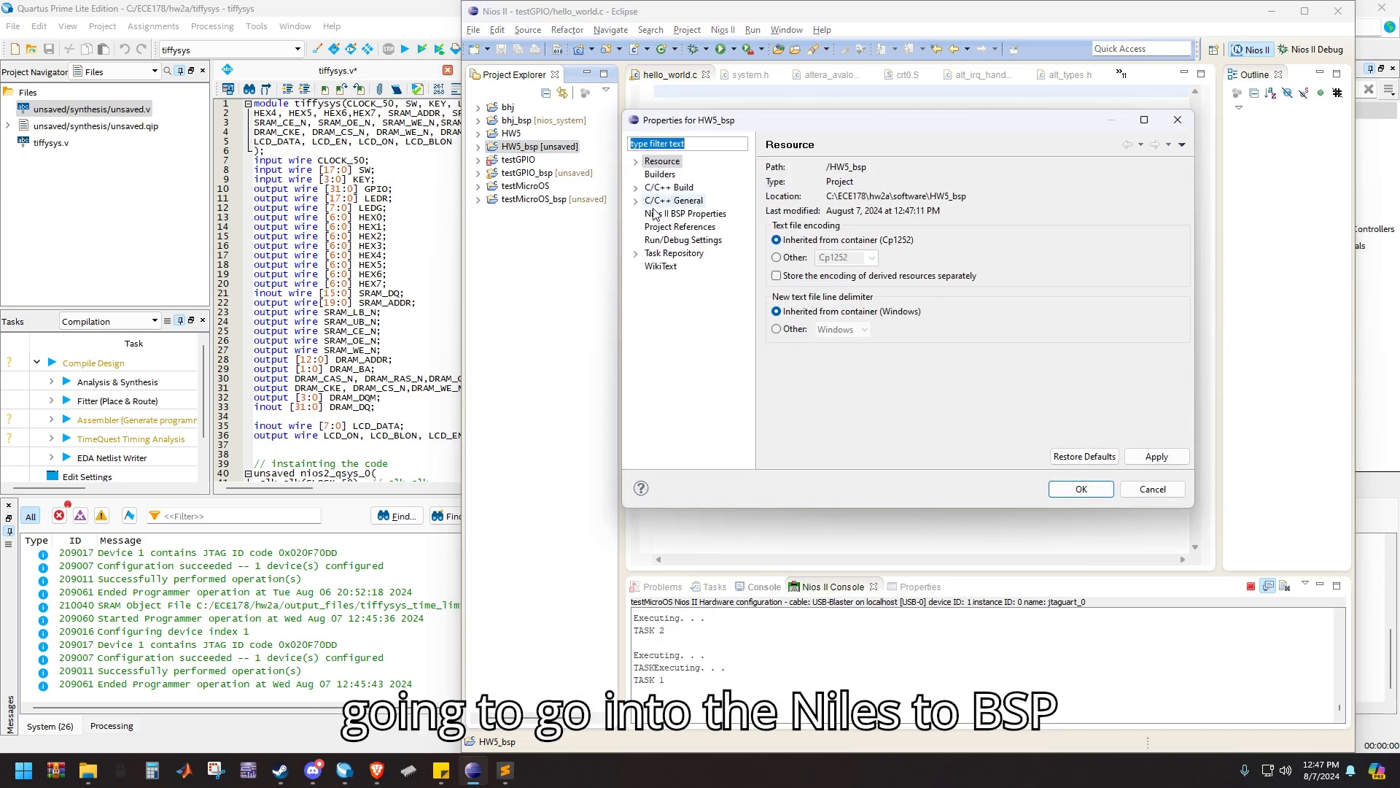
{"action": "left_click", "coordinate": [685, 213]}
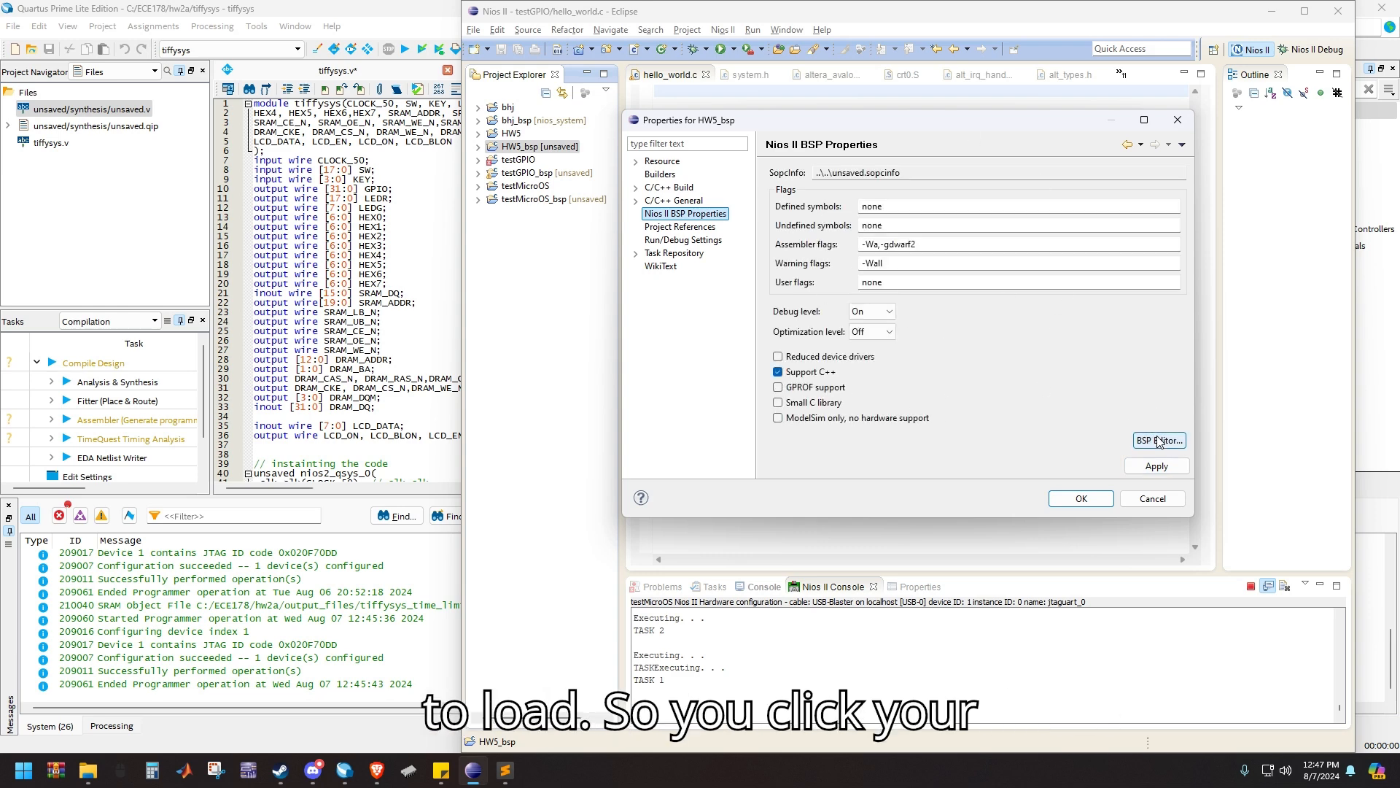
{"action": "left_click", "coordinate": [1159, 441]}
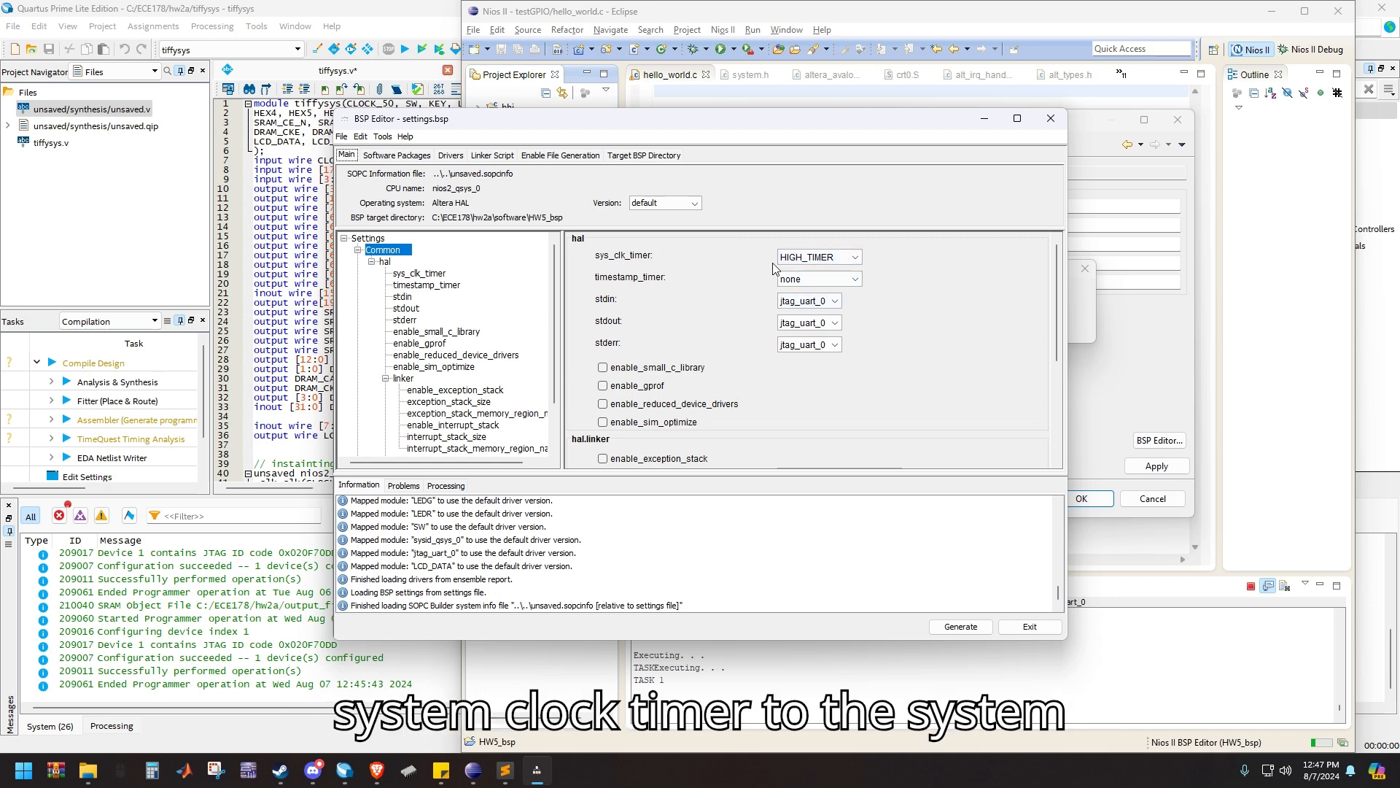
Set sys_clk_timer to SYSTEM_TIMER, generate the BSP, and apply the HW5_bsp properties
{"action": "left_click", "coordinate": [817, 256]}
{"action": "left_click", "coordinate": [817, 296]}
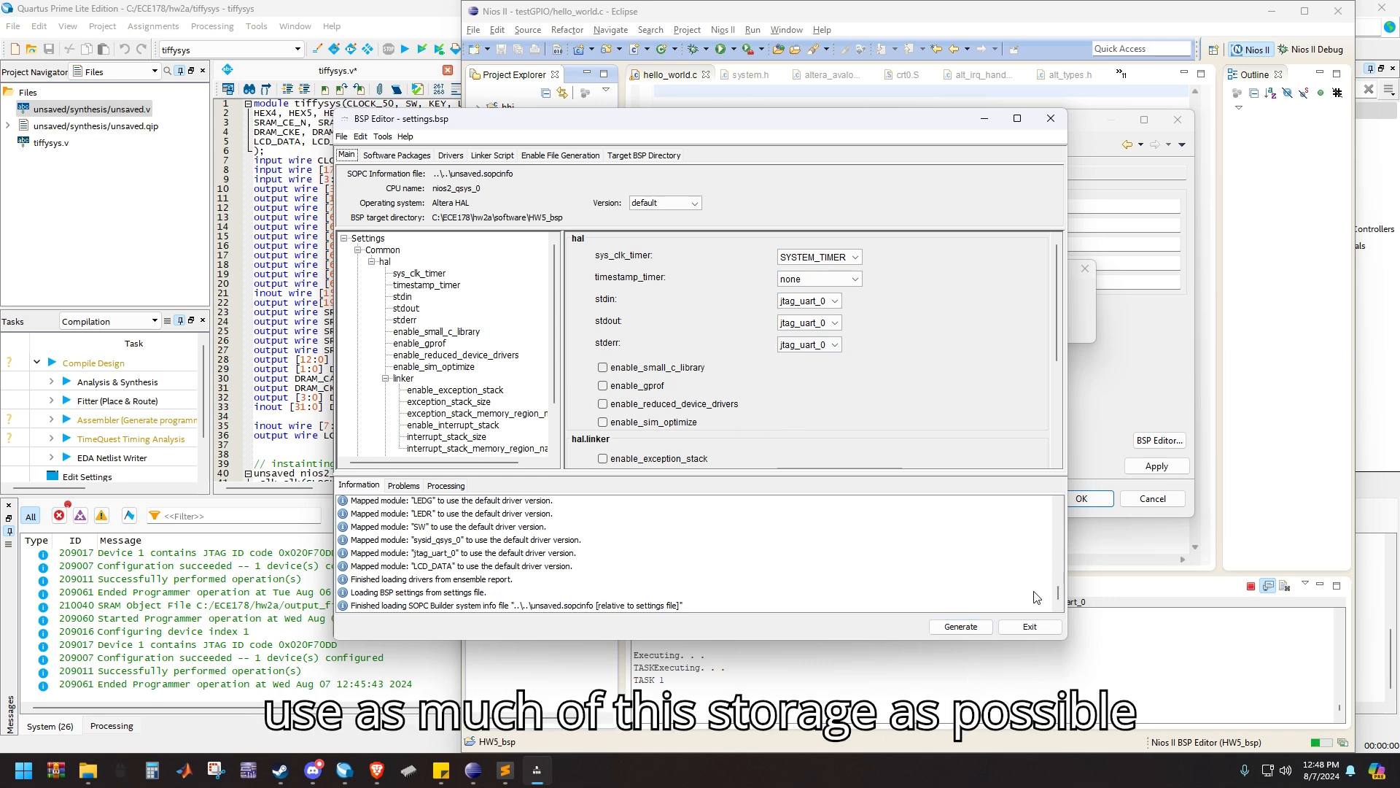
{"action": "left_click", "coordinate": [964, 630]}
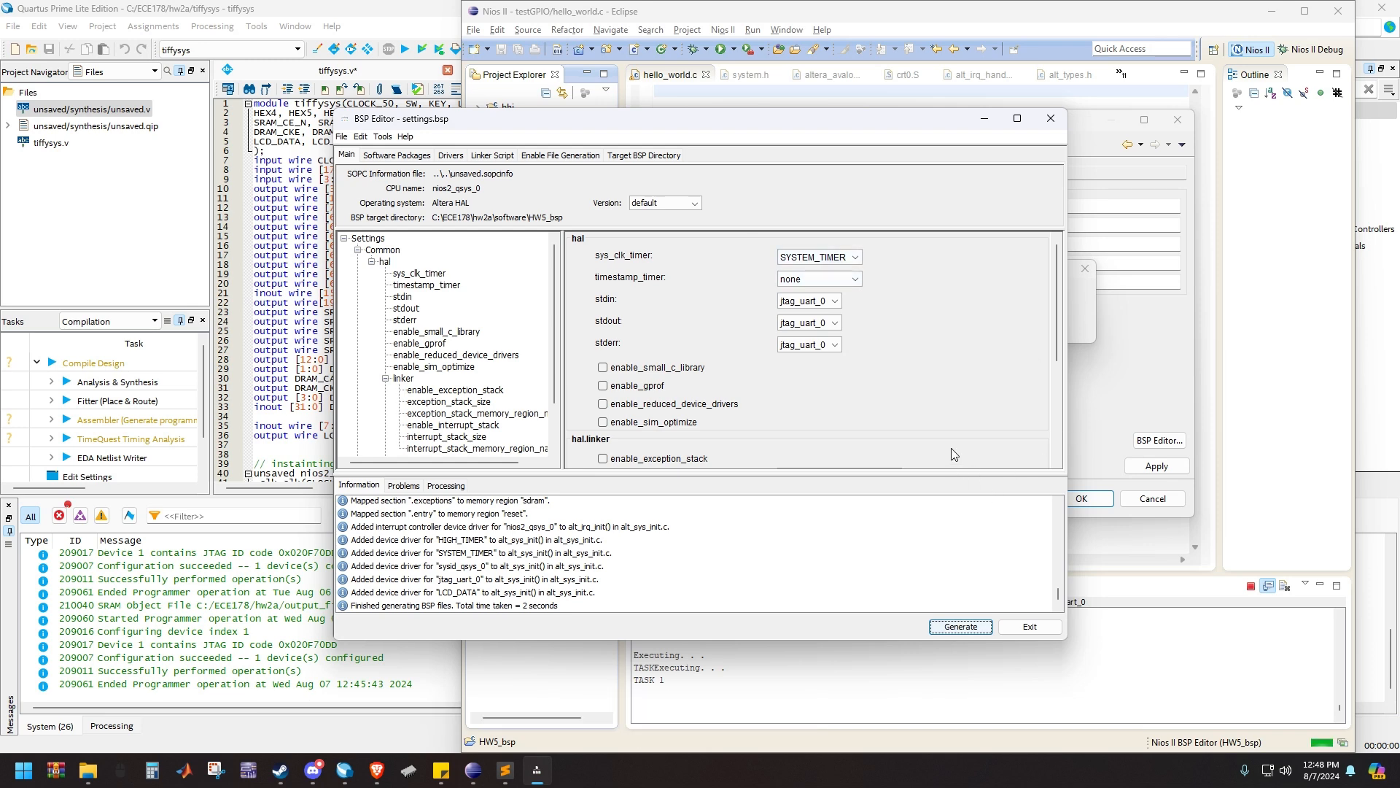
{"action": "left_click", "coordinate": [1057, 630]}
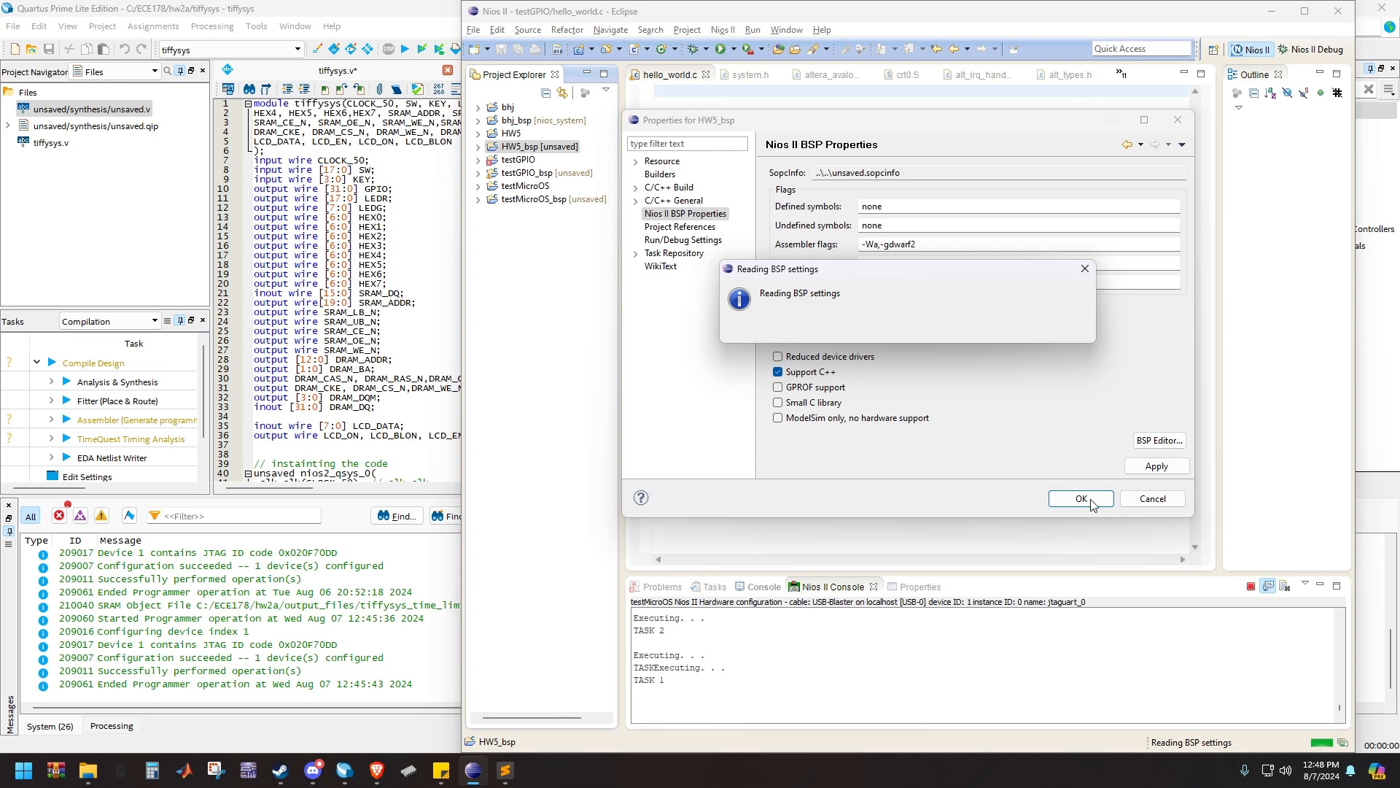
{"action": "left_click", "coordinate": [1156, 465]}
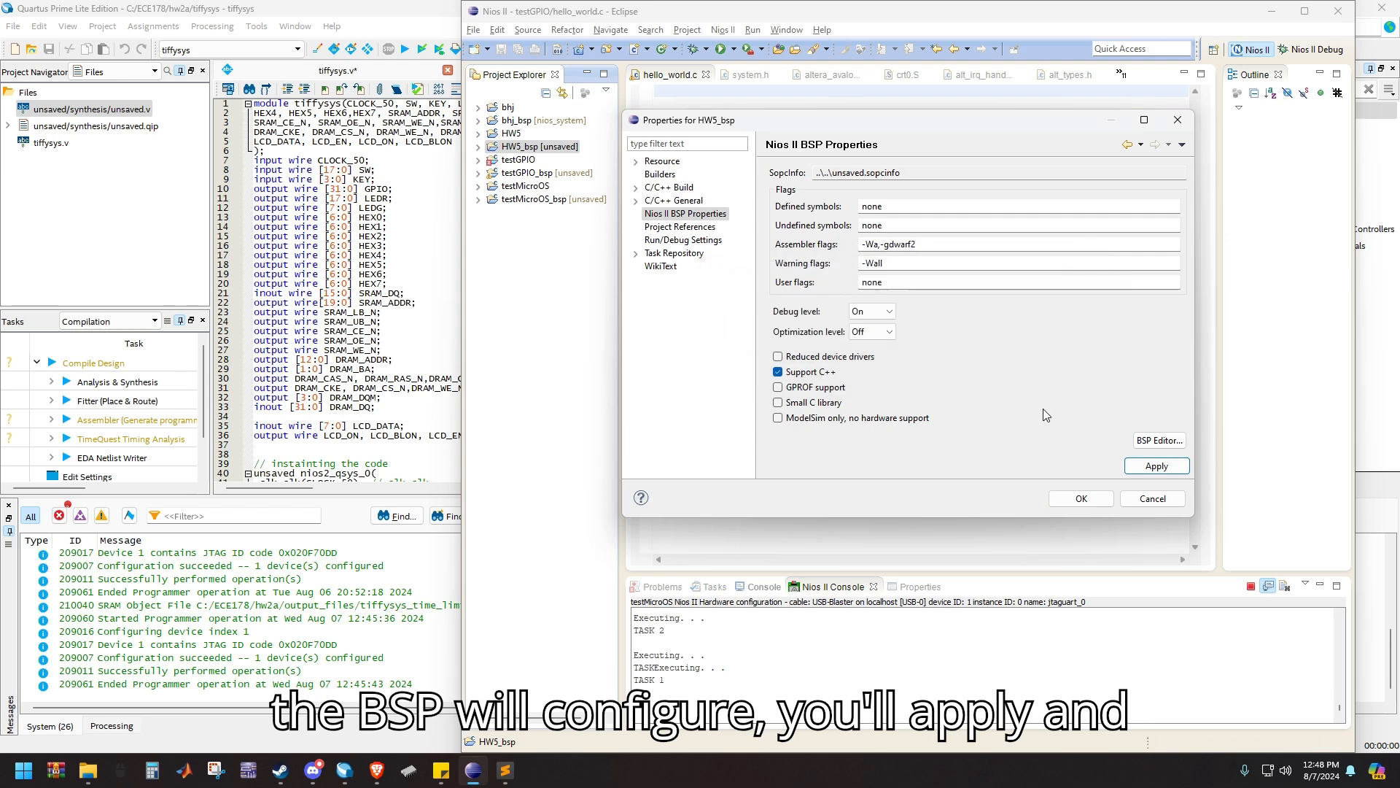
{"action": "left_click", "coordinate": [1083, 498]}
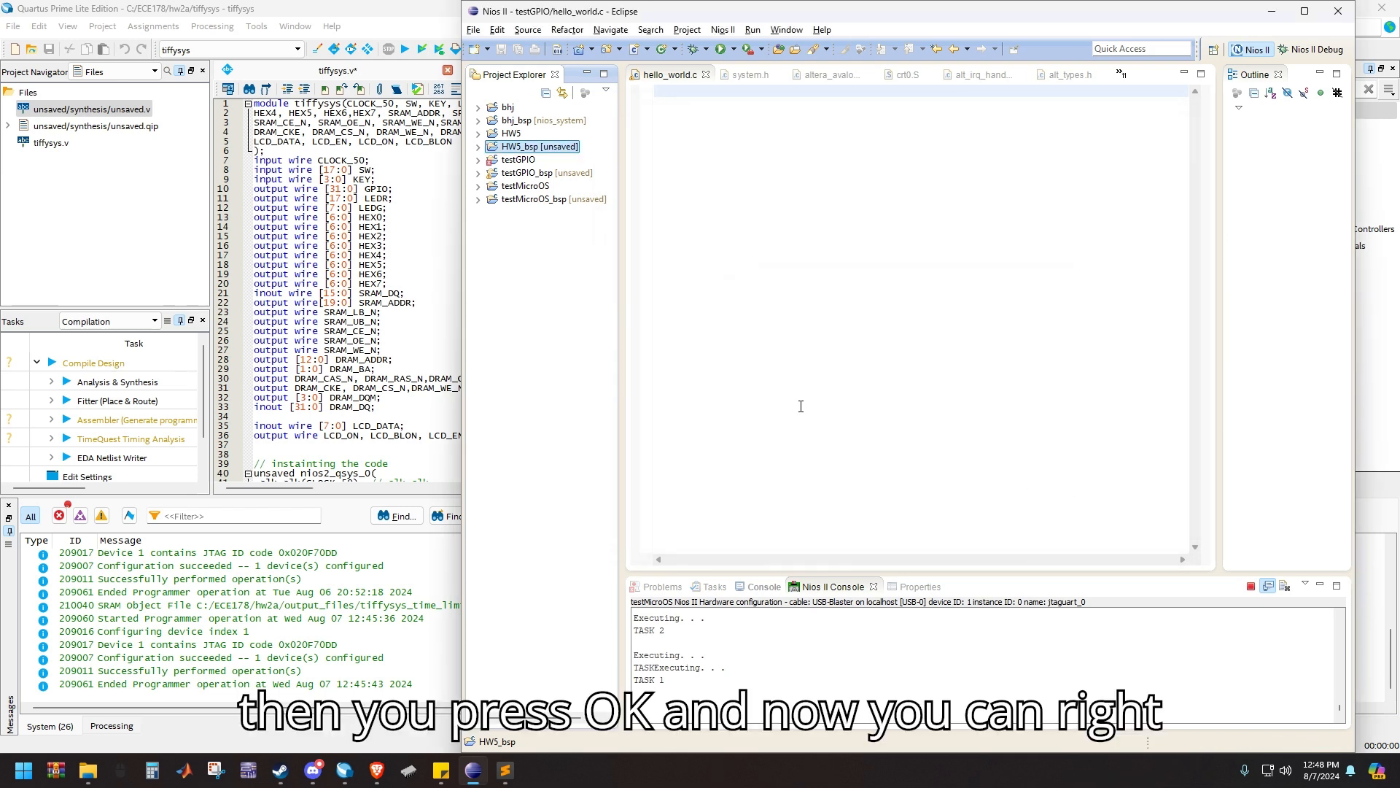
Build the HW5 application project rather than its BSP, and expand its file list
{"action": "right_click", "coordinate": [508, 135]}
{"action": "left_click", "coordinate": [492, 132]}
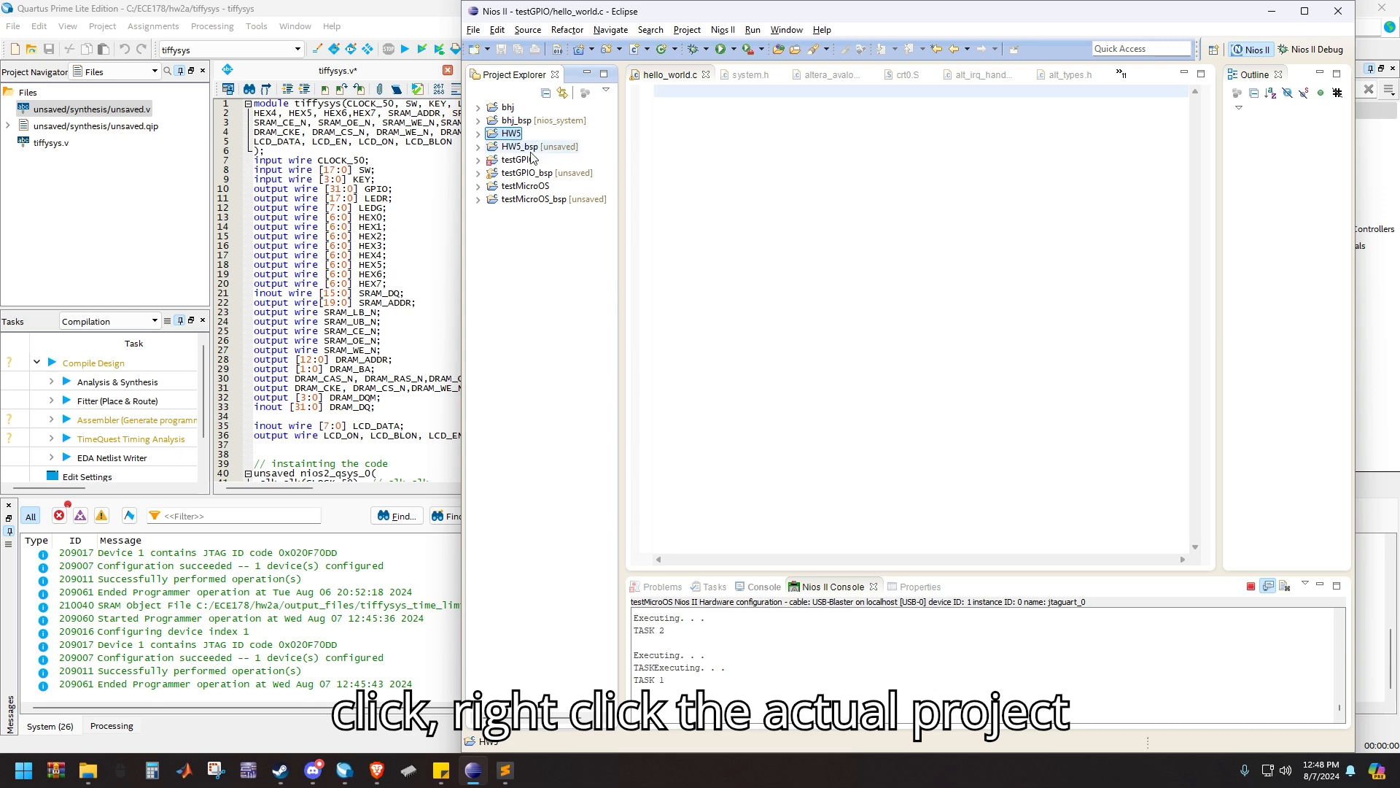
{"action": "right_click", "coordinate": [513, 135]}
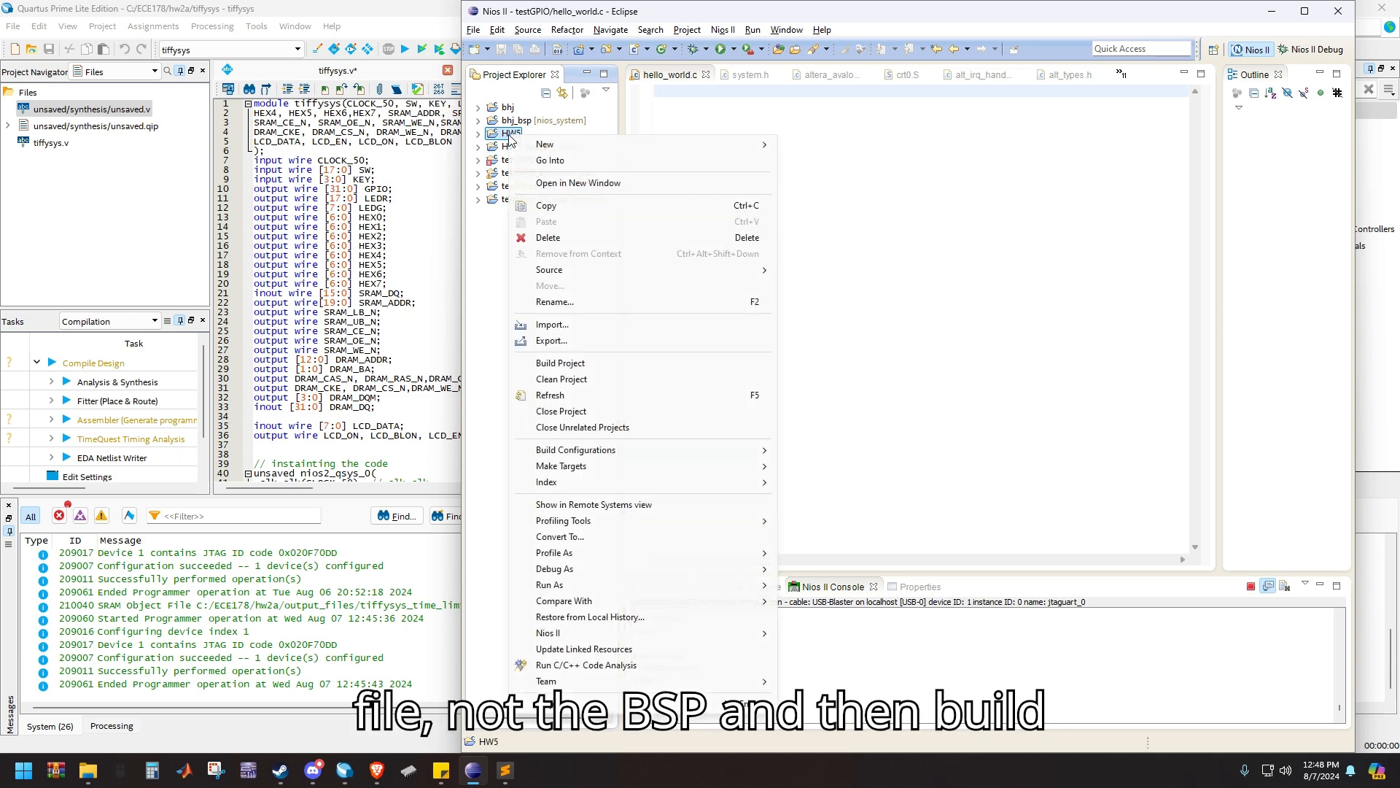
{"action": "left_click", "coordinate": [627, 363]}
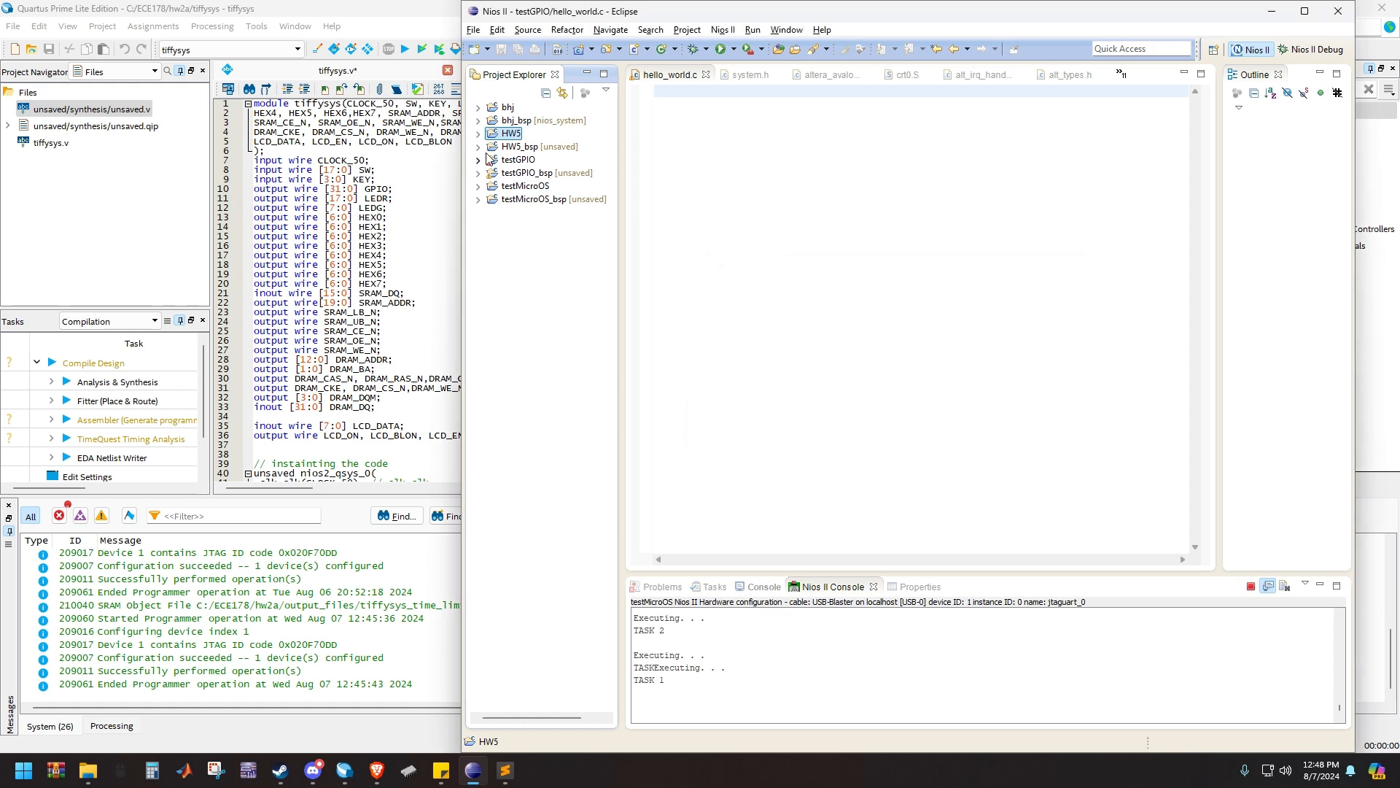
{"action": "left_click", "coordinate": [478, 133]}
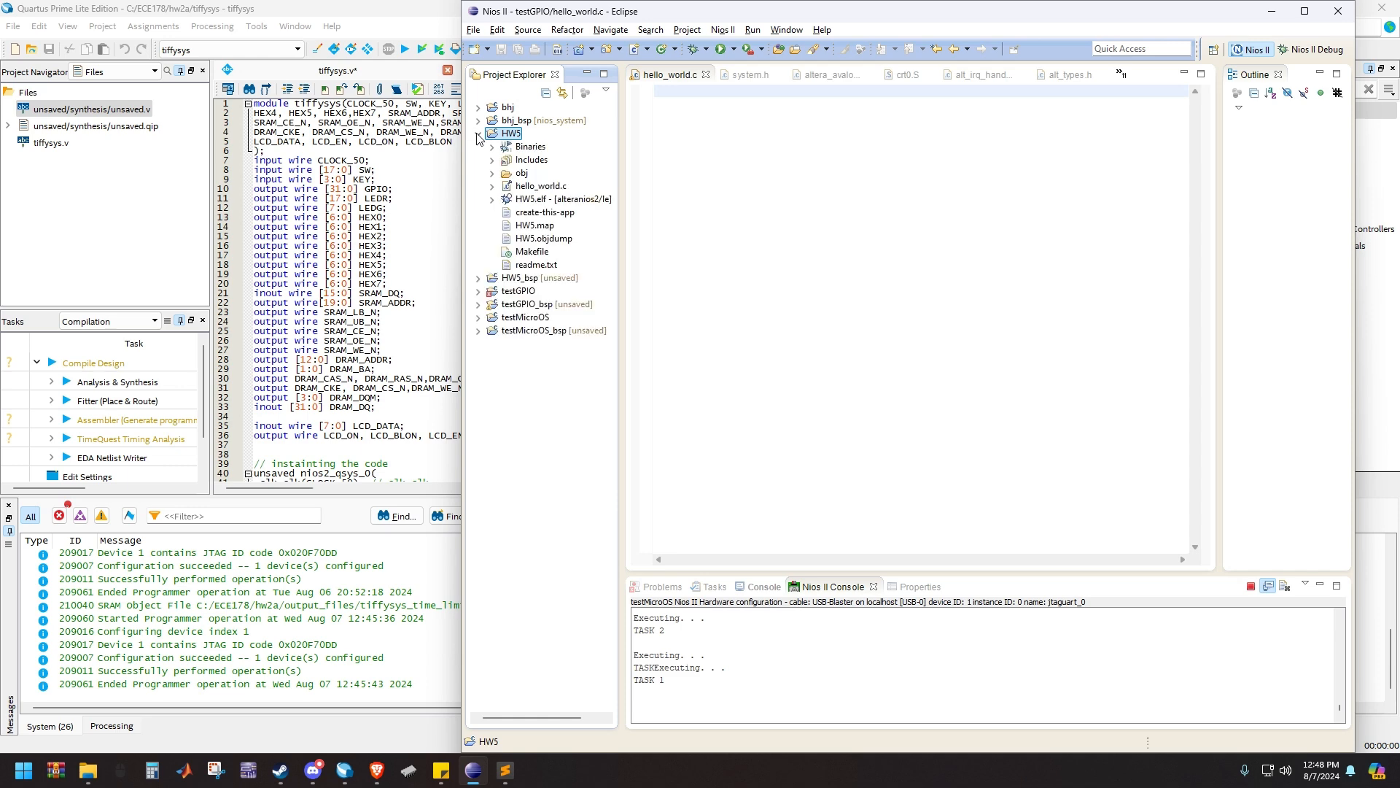
Open hello_world.c from the HW5 project and launch HW5 as Nios II Hardware
{"action": "double_click", "coordinate": [541, 186]}
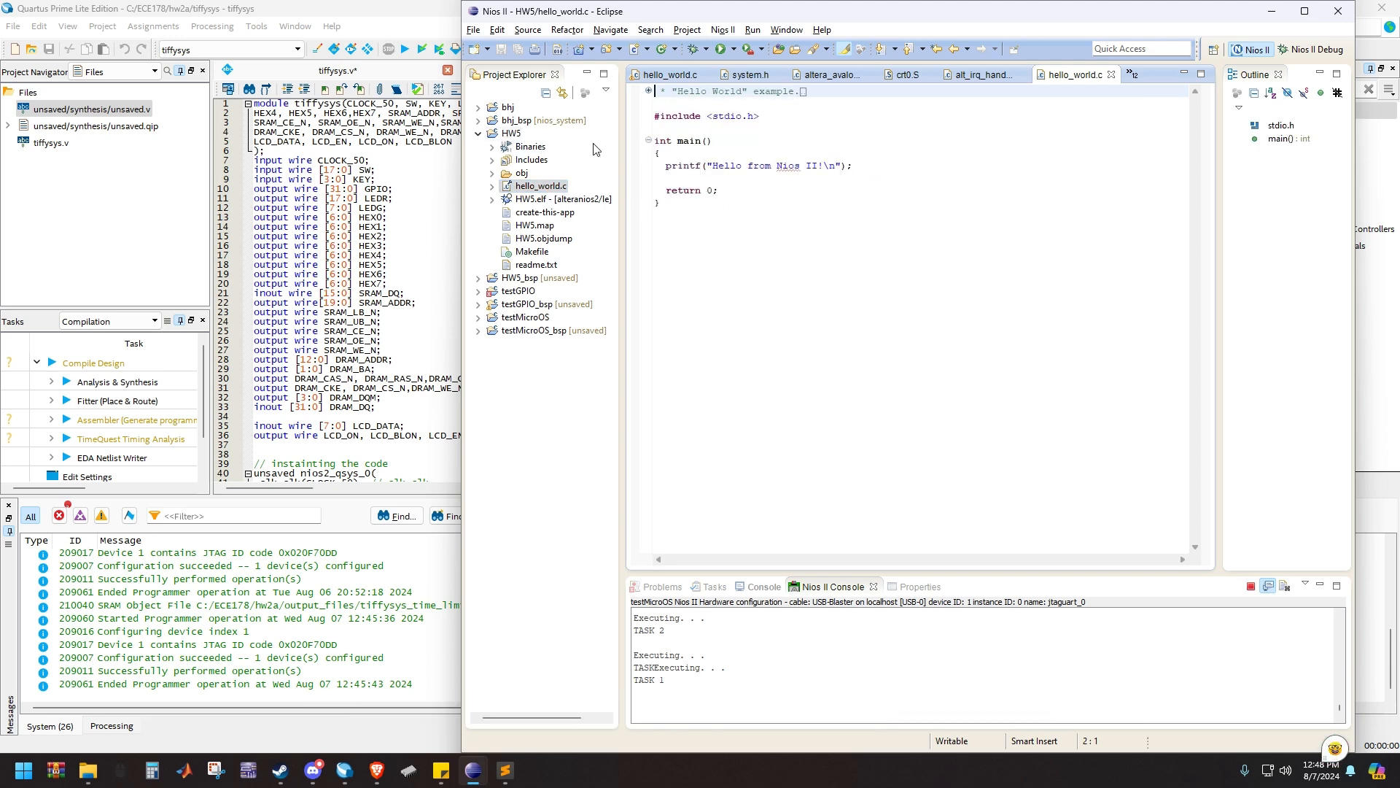
{"action": "right_click", "coordinate": [510, 134]}
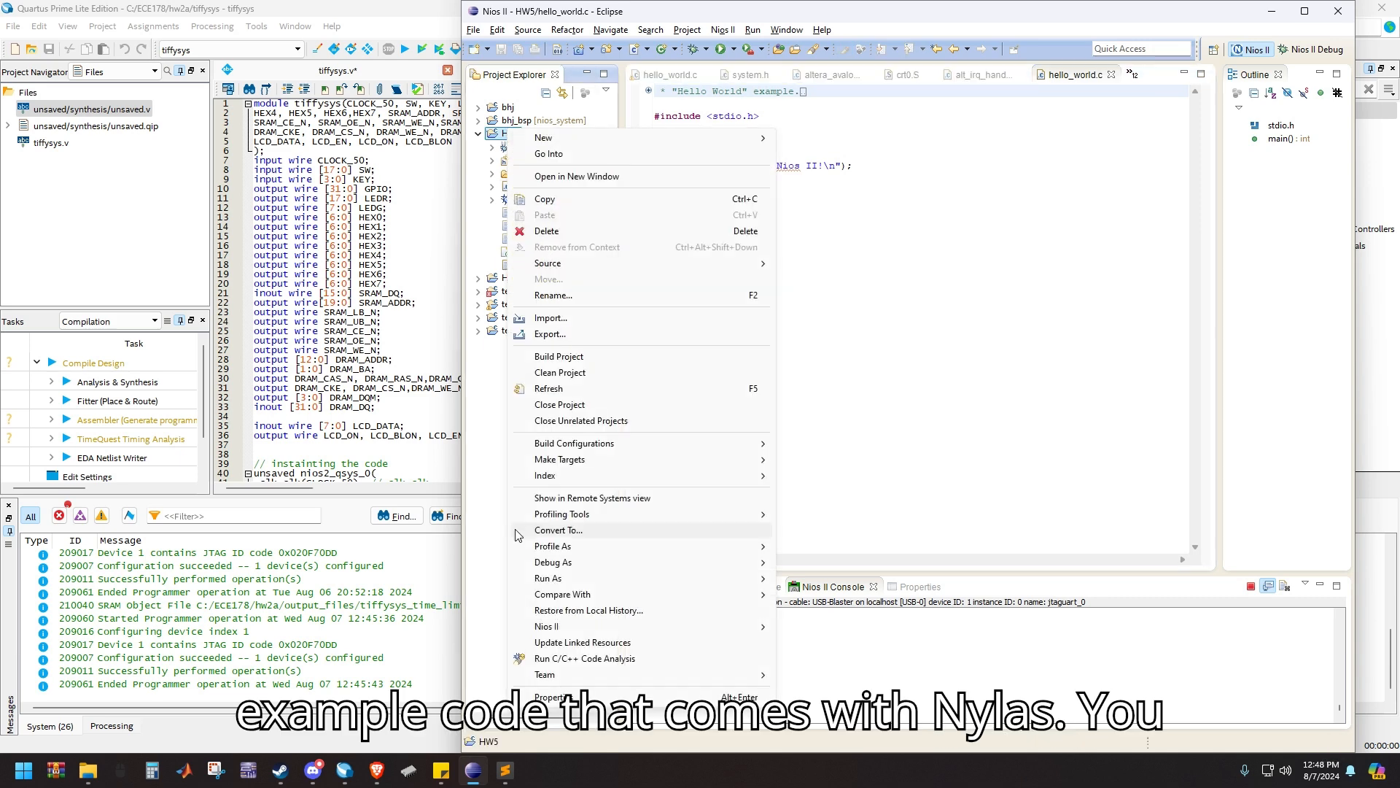
{"action": "mouse_move", "coordinate": [576, 578]}
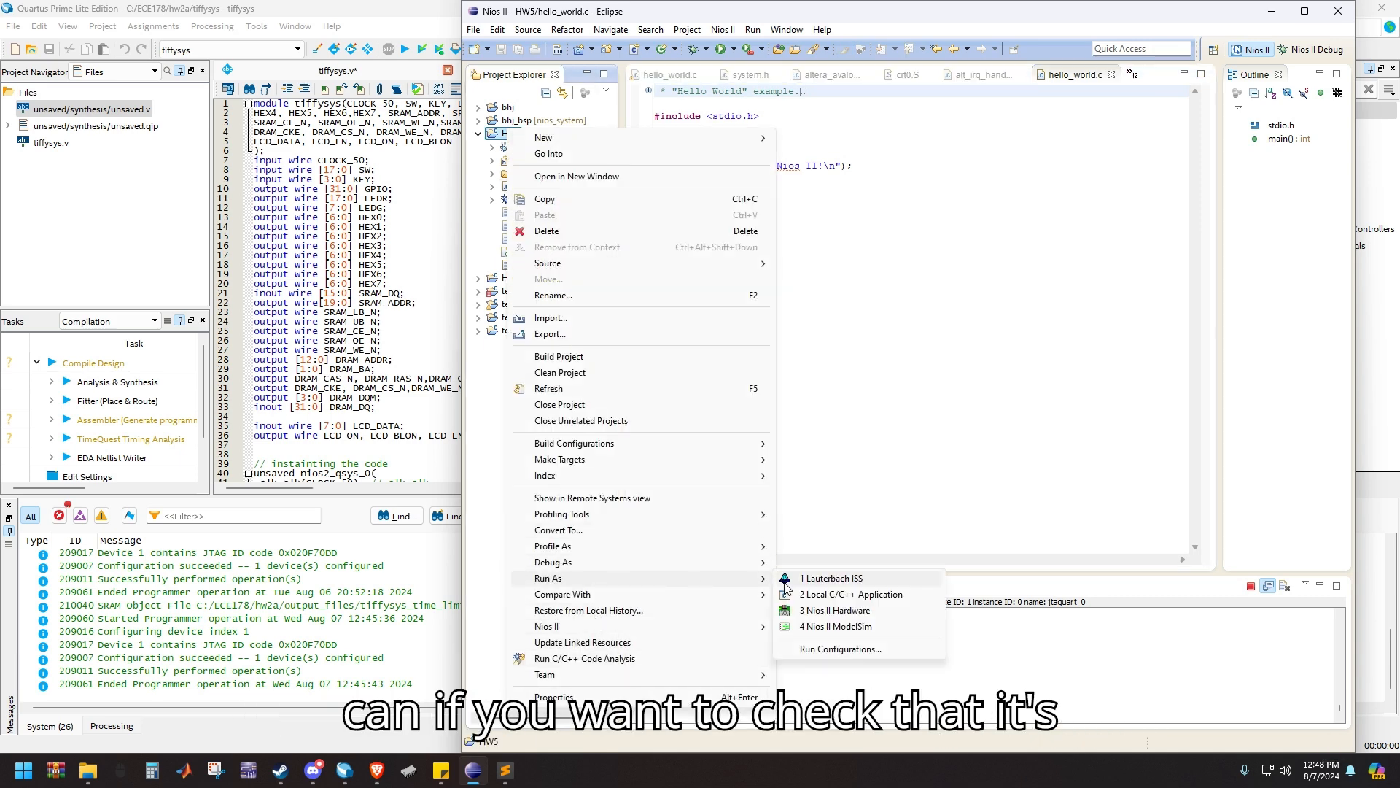
{"action": "left_click", "coordinate": [834, 610]}
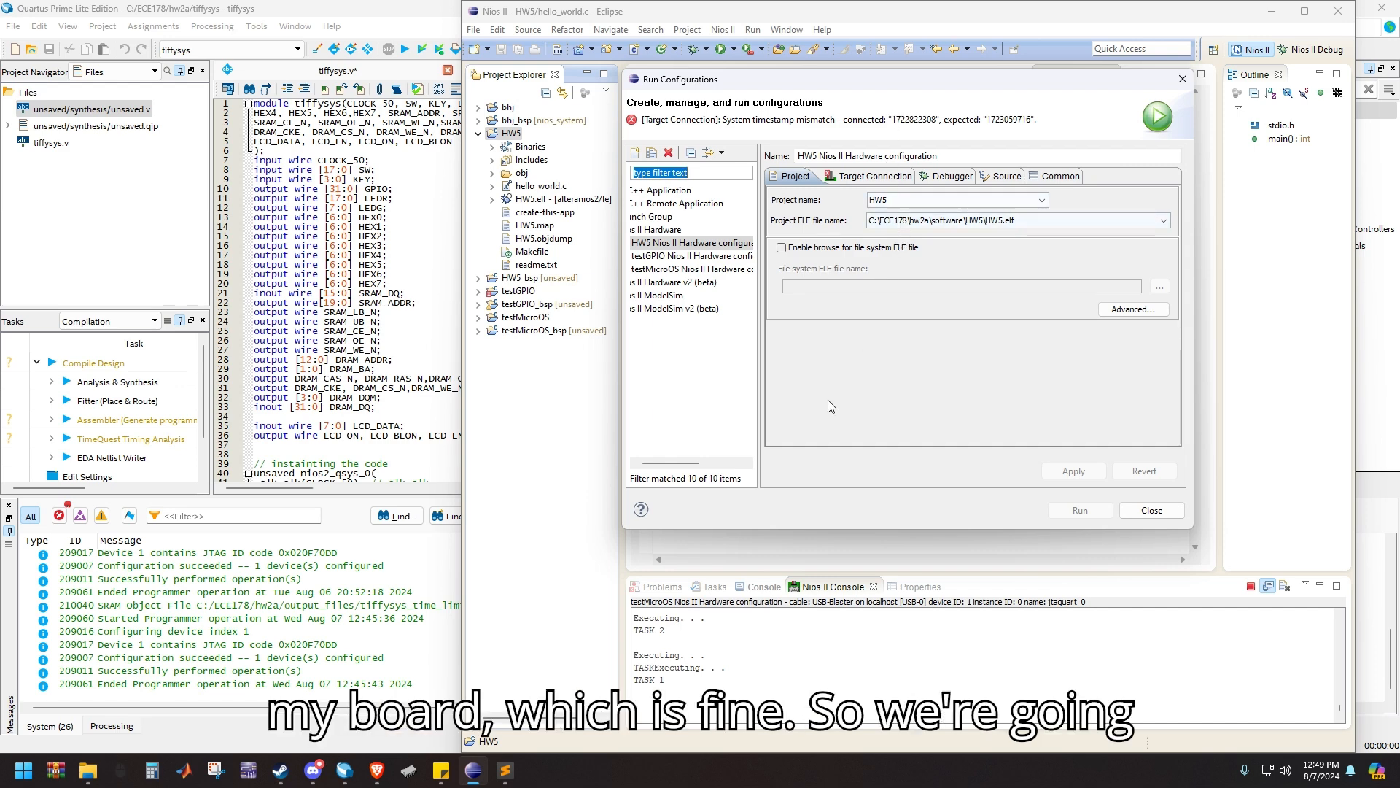
Refresh the target connections of the HW5 Nios II Hardware run configuration
{"action": "left_click", "coordinate": [854, 178]}
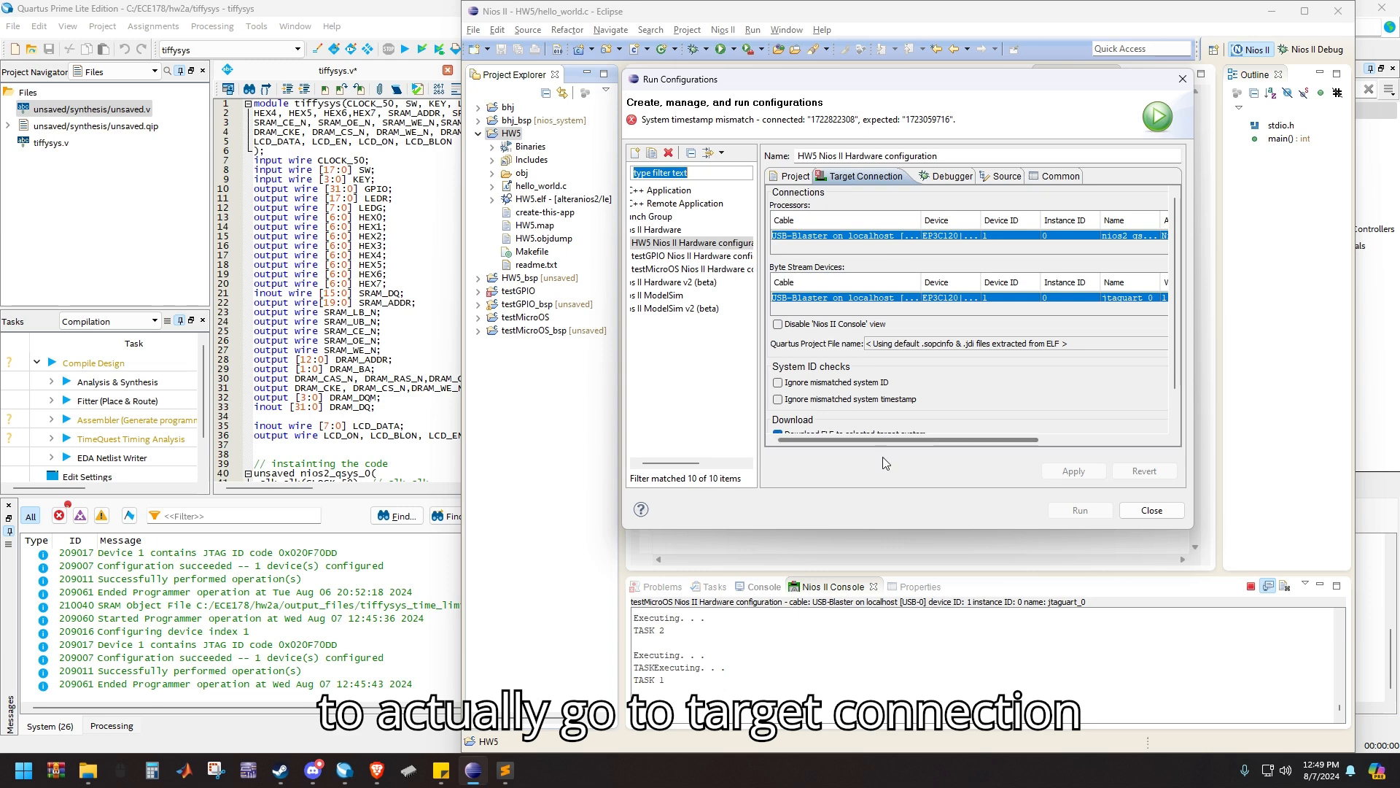
{"action": "left_click_drag", "start_coordinate": [890, 441], "coordinate": [1009, 431]}
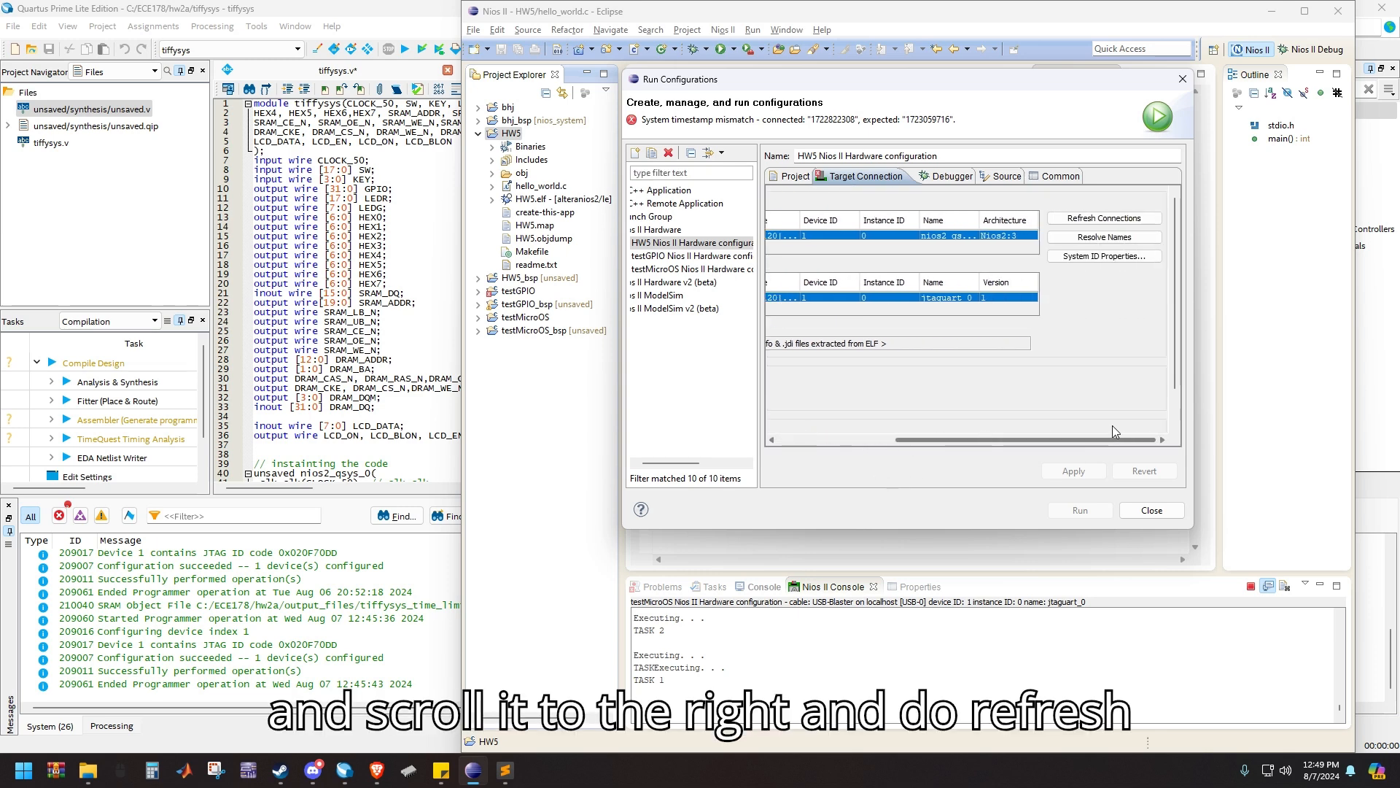
{"action": "left_click", "coordinate": [1127, 220]}
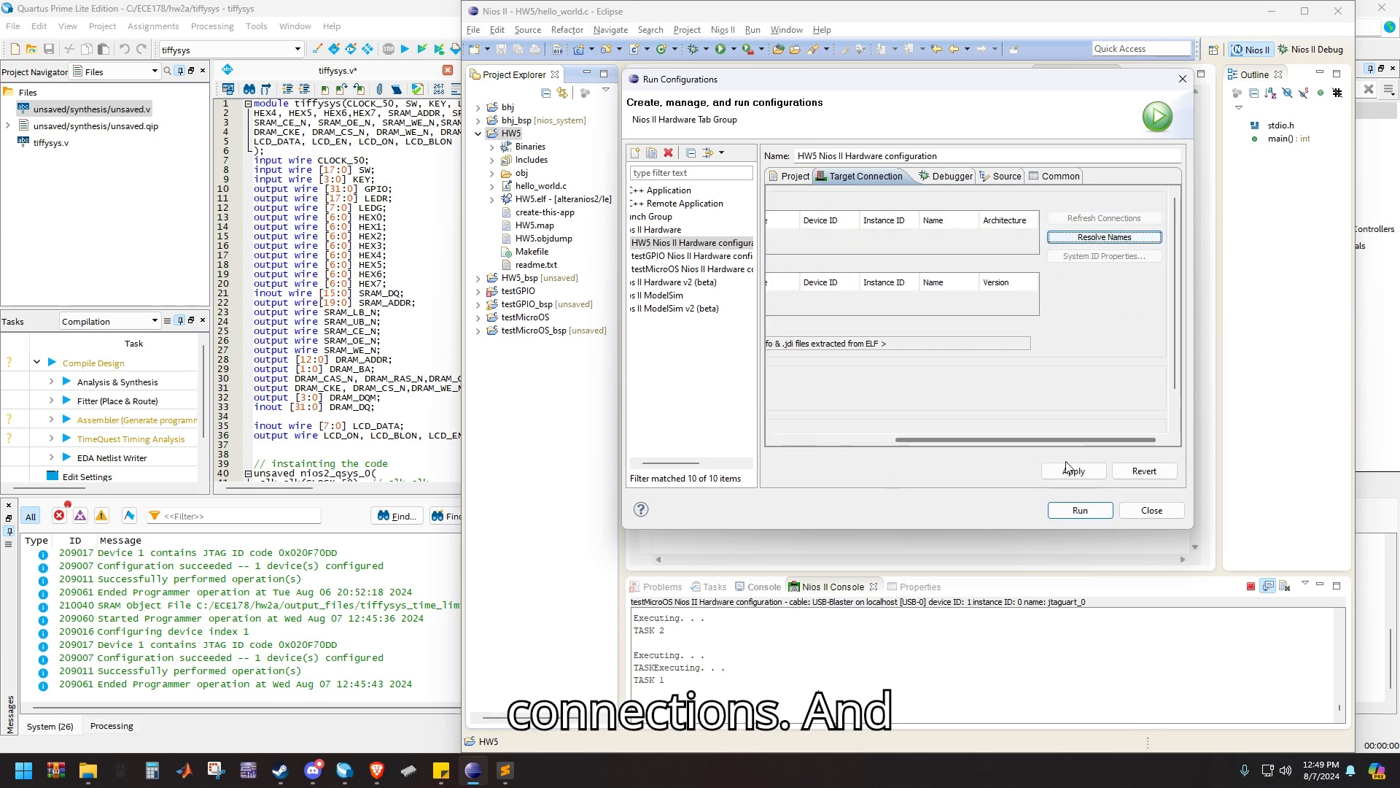
Set the HW5 run configuration's system ID checks to ignore both a mismatched system ID and a mismatched system timestamp
{"action": "left_click_drag", "start_coordinate": [1053, 441], "coordinate": [896, 443]}
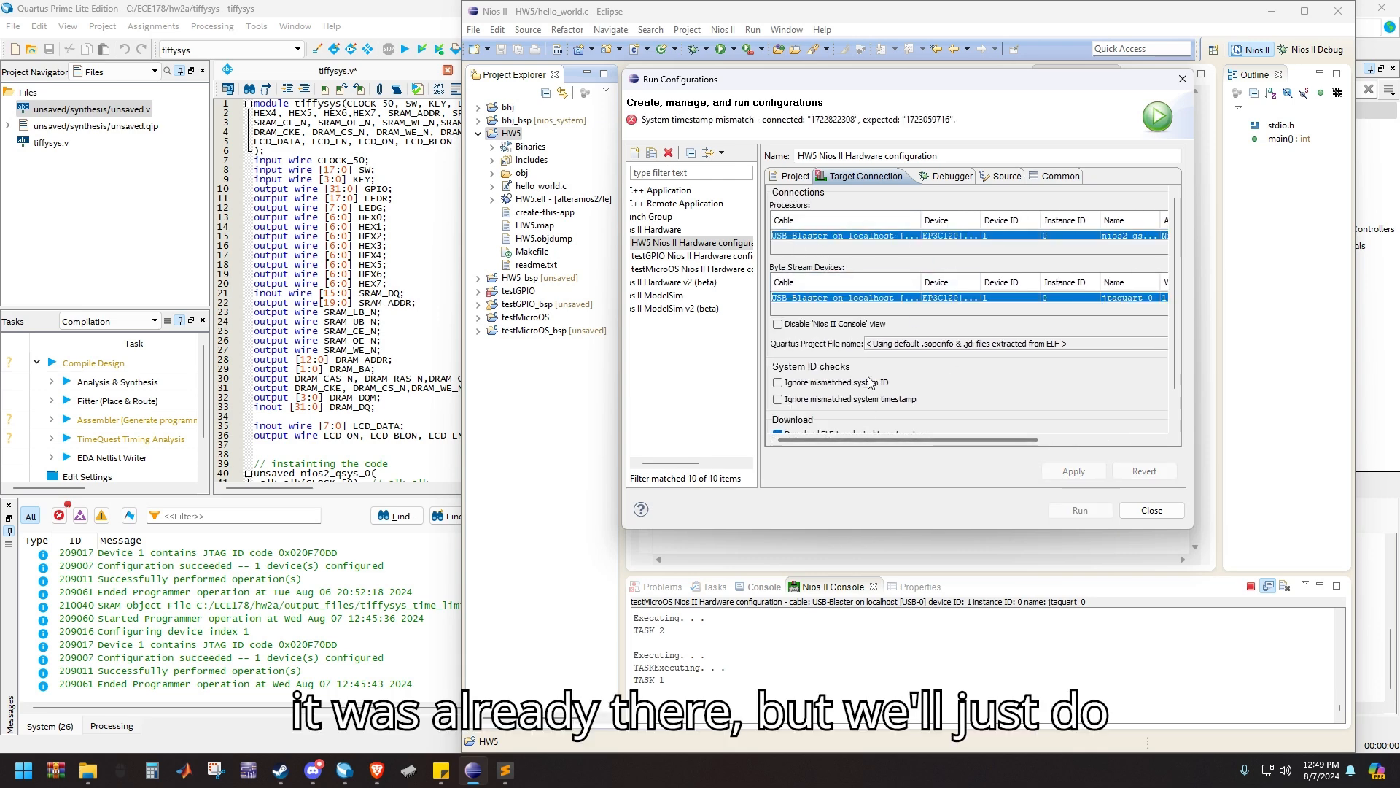
{"action": "scroll", "coordinate": [869, 383], "scroll_direction": "down", "scroll_amount": 1}
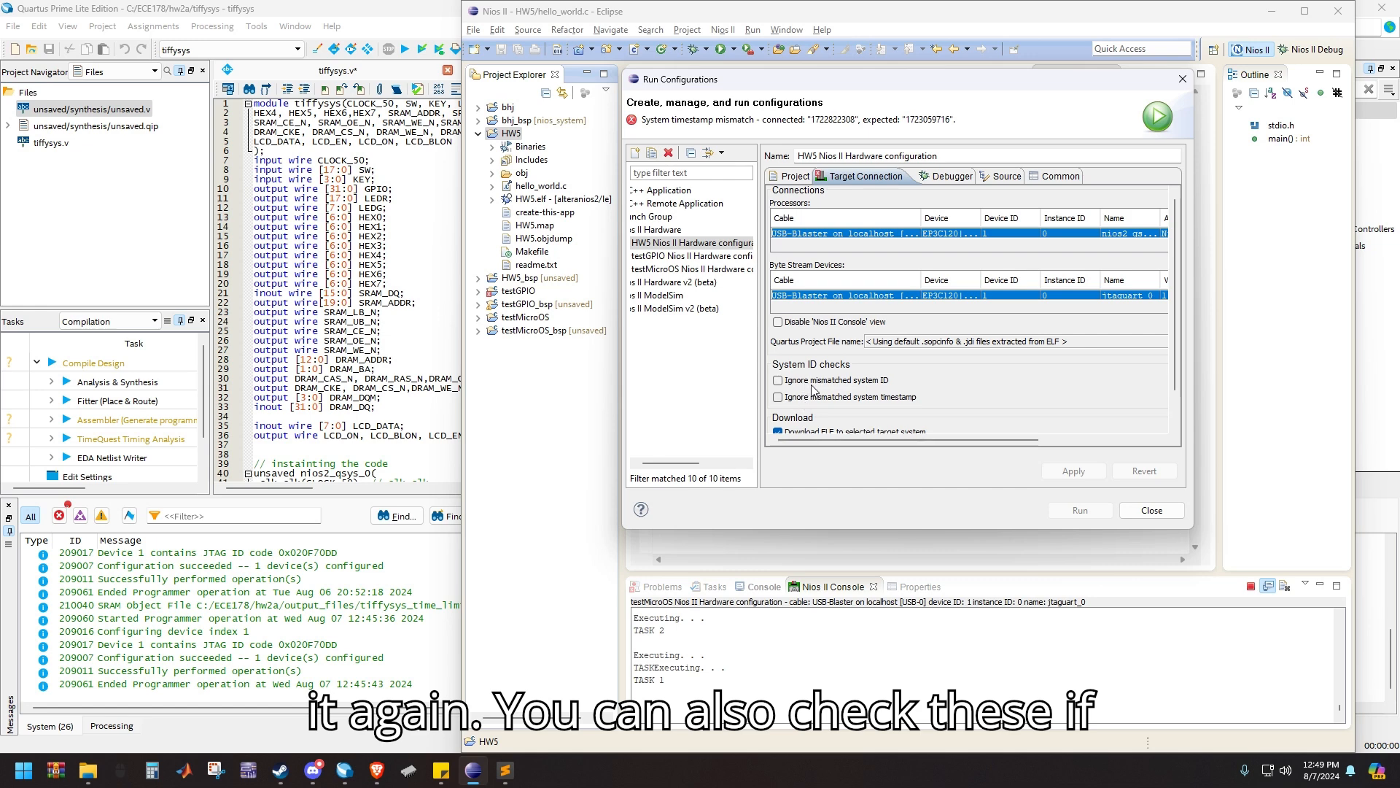
{"action": "left_click", "coordinate": [778, 380]}
{"action": "left_click", "coordinate": [778, 397]}
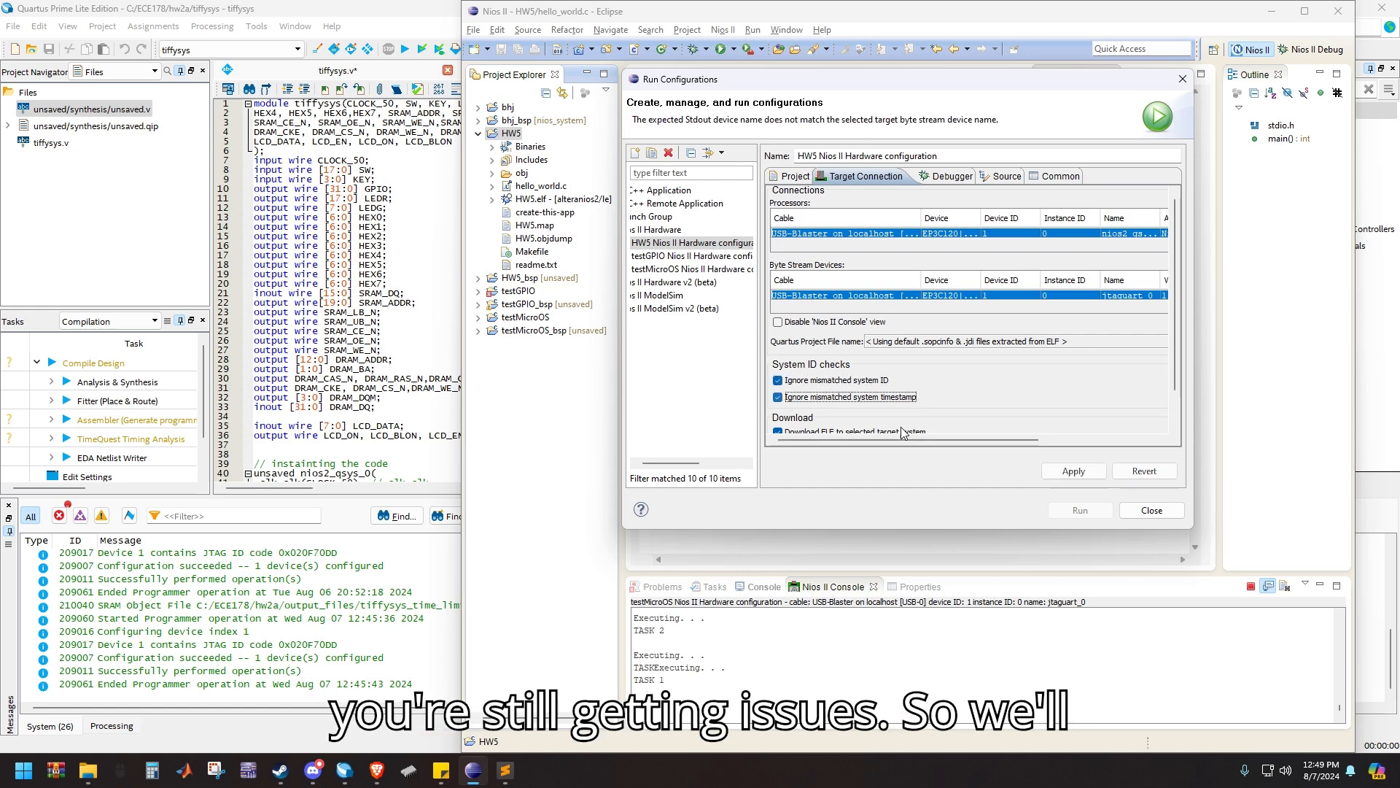
Run the HW5 Nios II Hardware configuration on the board and enlarge the Nios II Console area
{"action": "left_click", "coordinate": [1080, 510]}
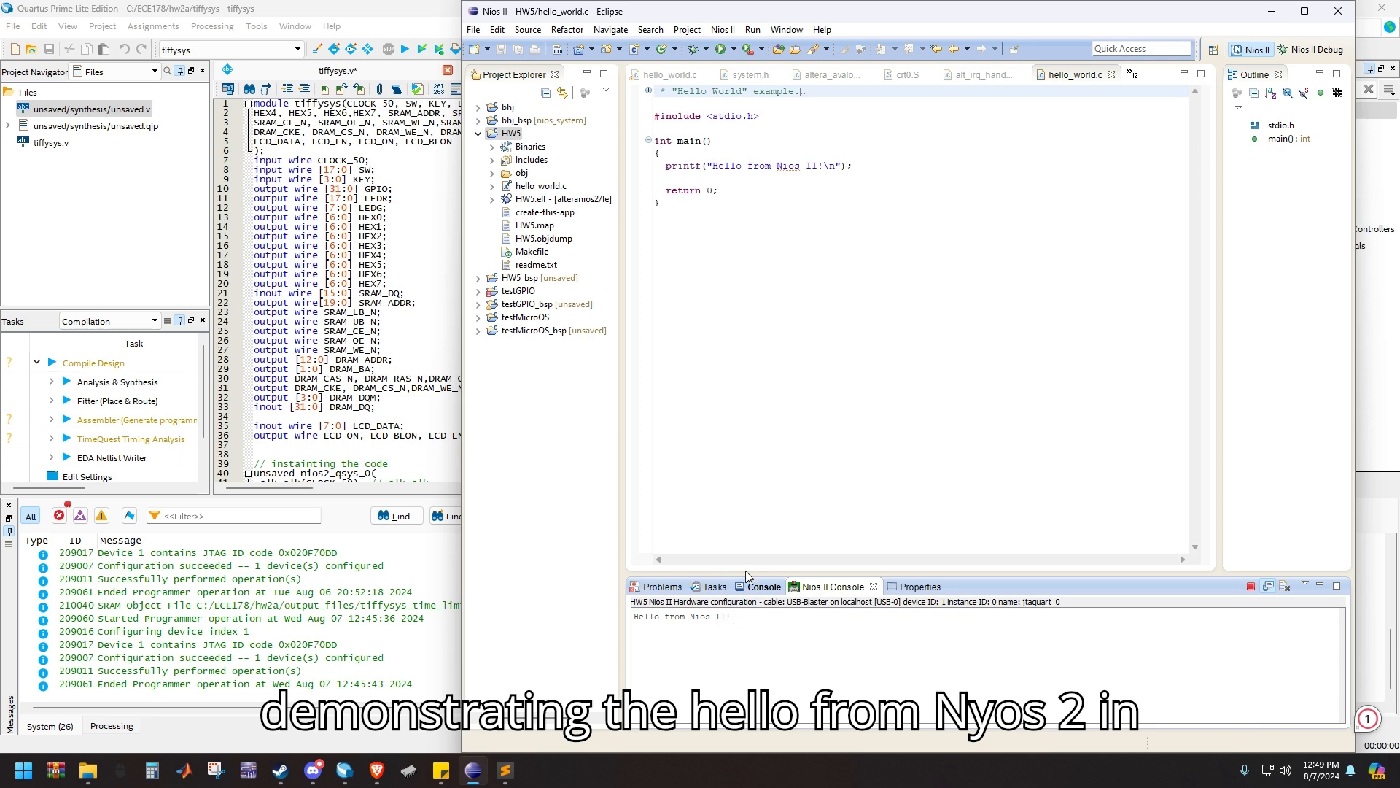
{"action": "left_click_drag", "start_coordinate": [747, 574], "coordinate": [747, 535]}
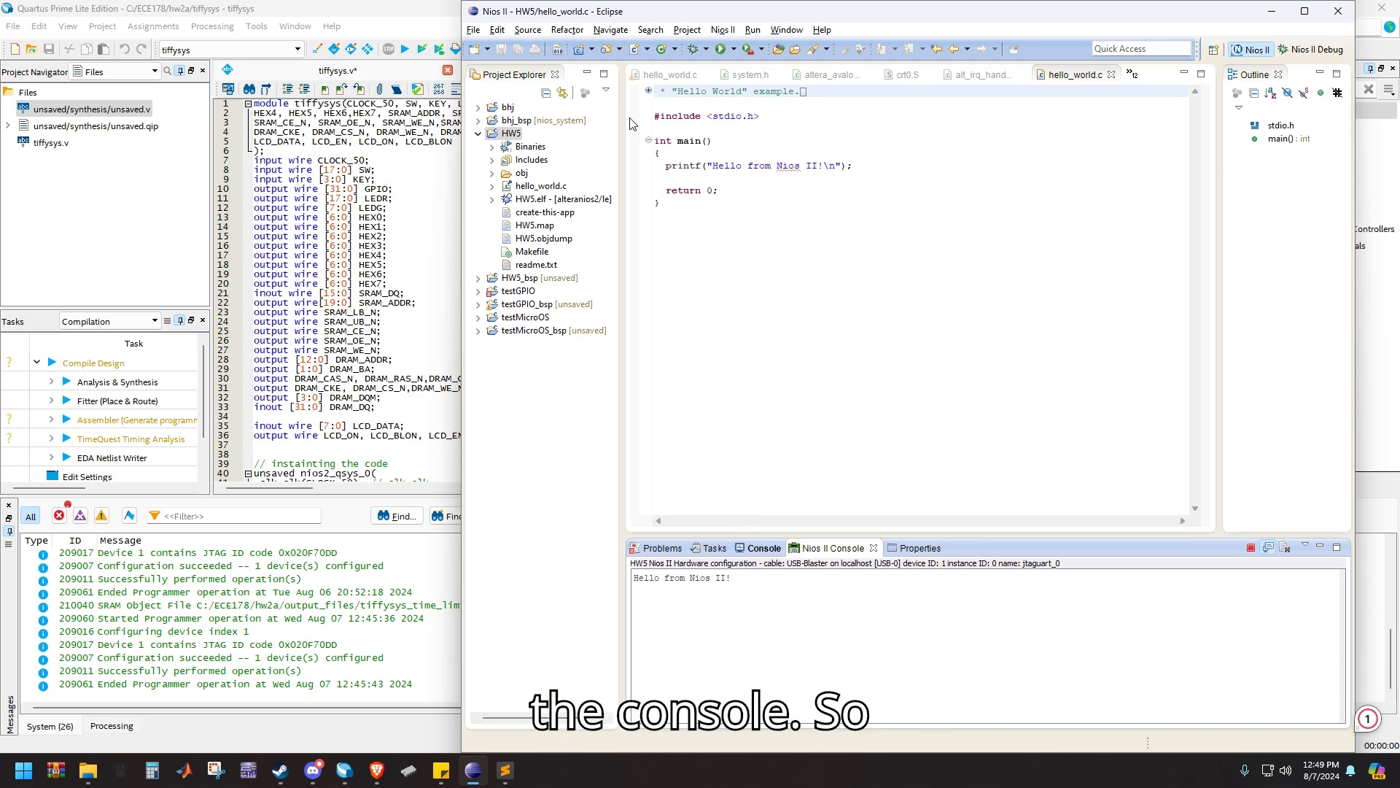